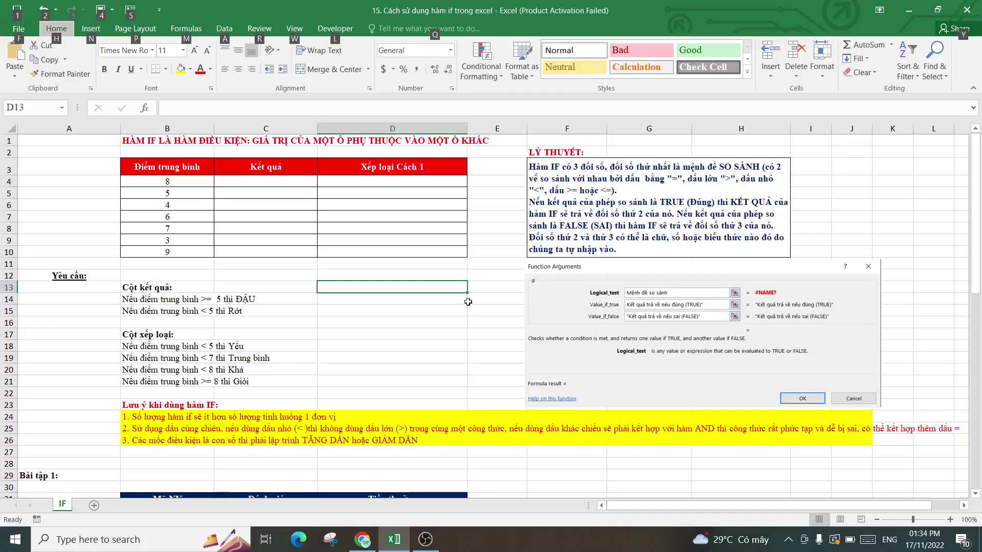
- Drag the IF Function Arguments screenshot left over the requirements text in columns C–F
left_click(441, 311)
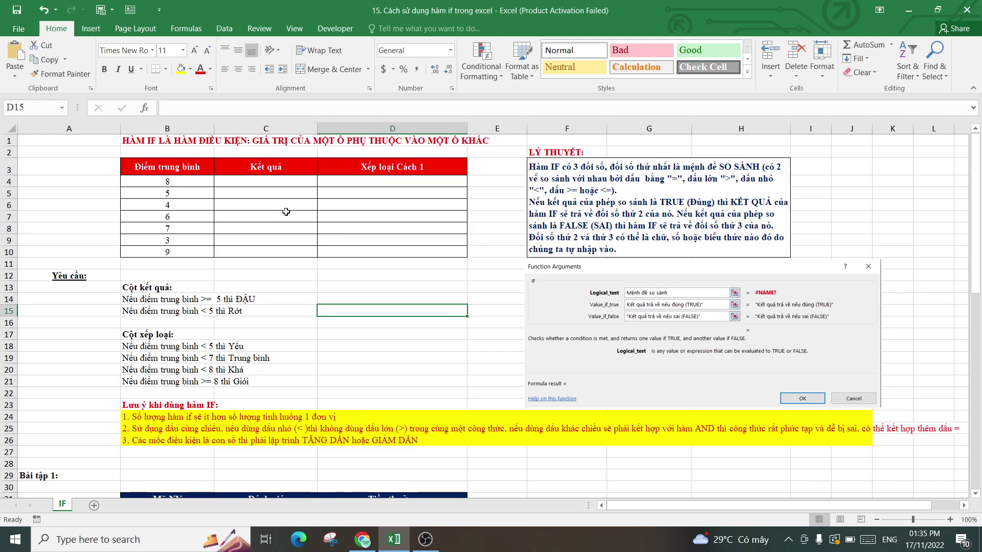
left_click(618, 295)
left_click_drag(604, 274, 375, 276)
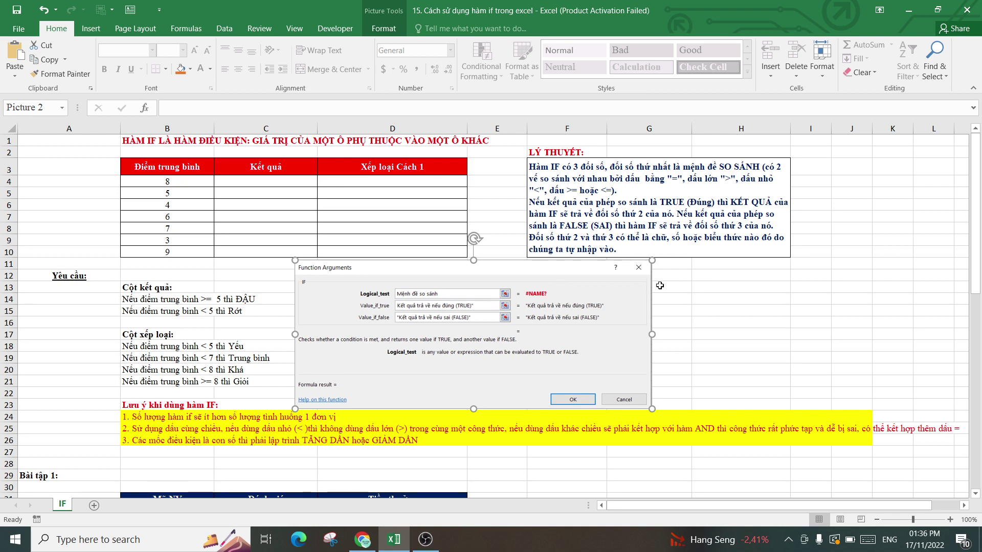
- Shrink the dialog screenshot slightly and place it right of column D, under the LÝ THUYẾT box
left_click(692, 289)
left_click(582, 288)
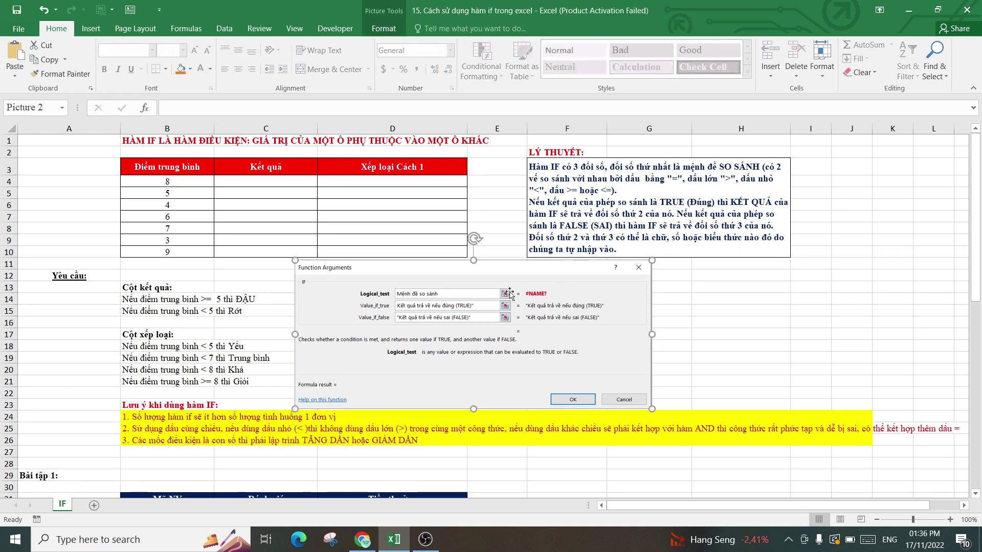
left_click_drag(652, 260, 631, 268)
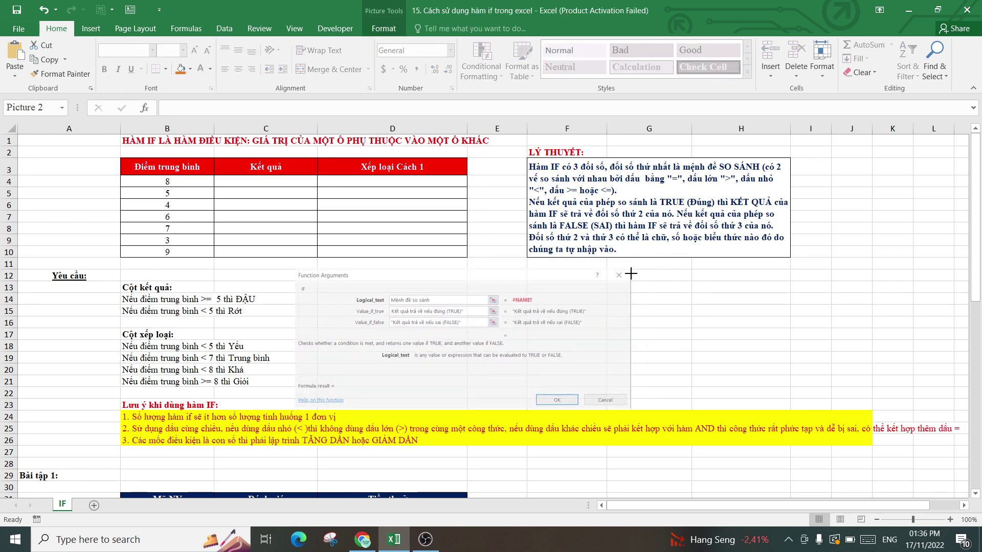
left_click_drag(569, 287, 592, 282)
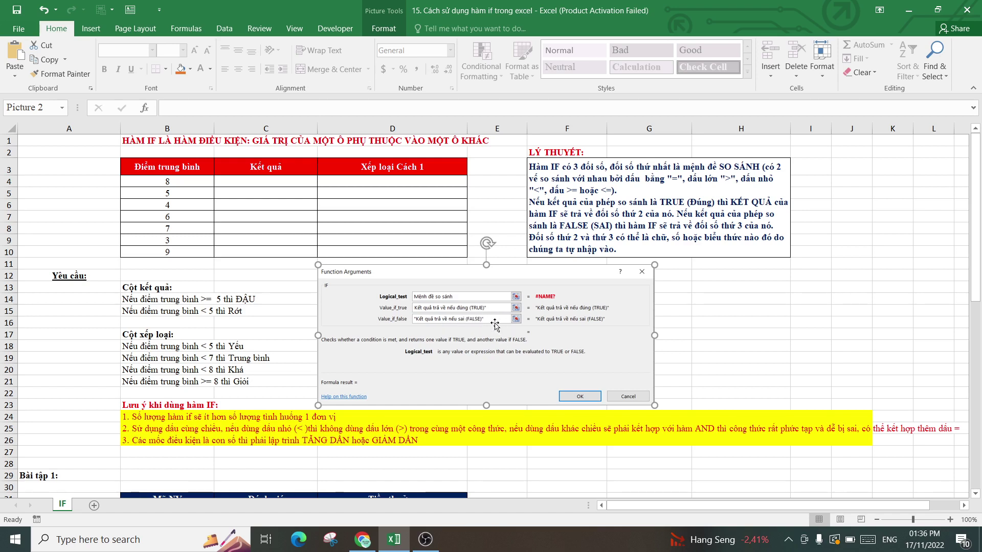
left_click_drag(502, 274, 709, 271)
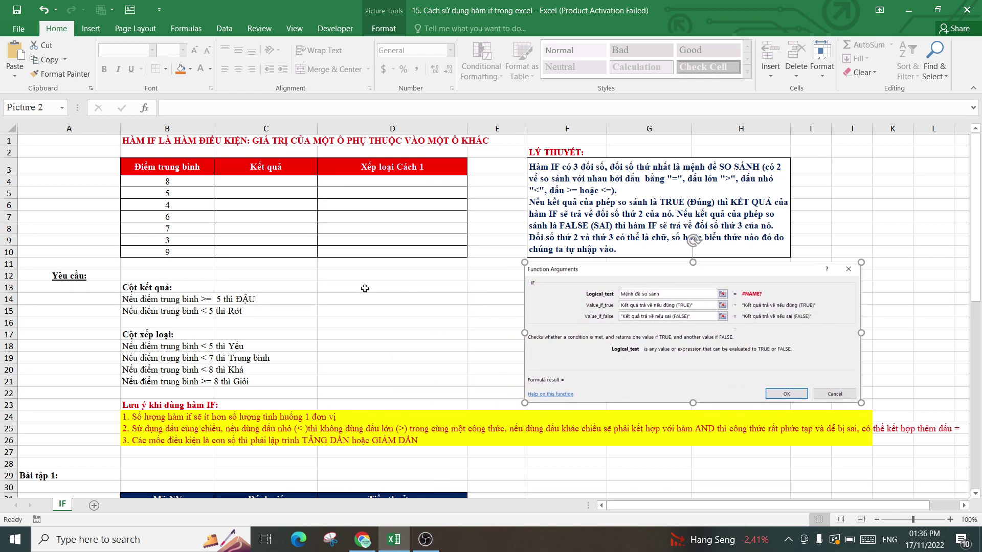
left_click(347, 288)
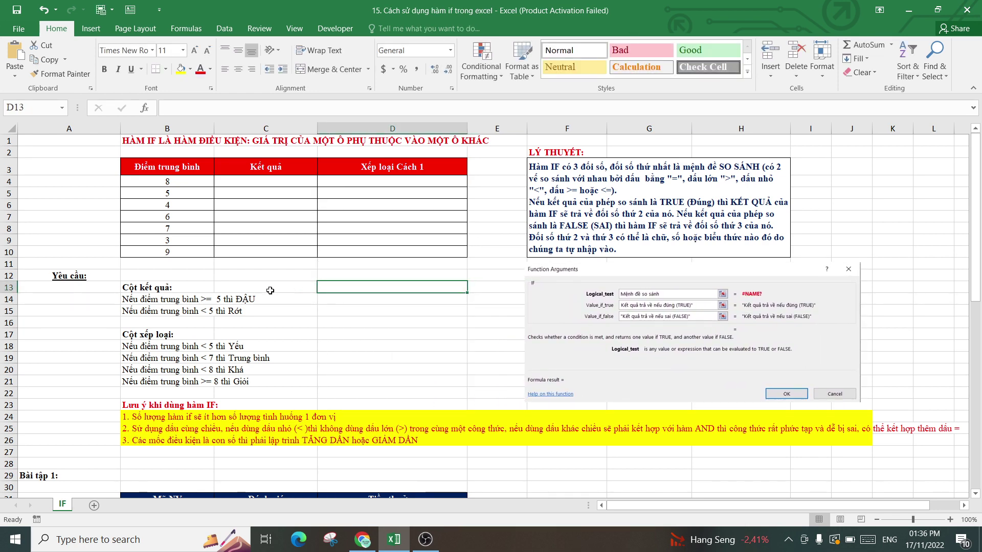
left_click(161, 169)
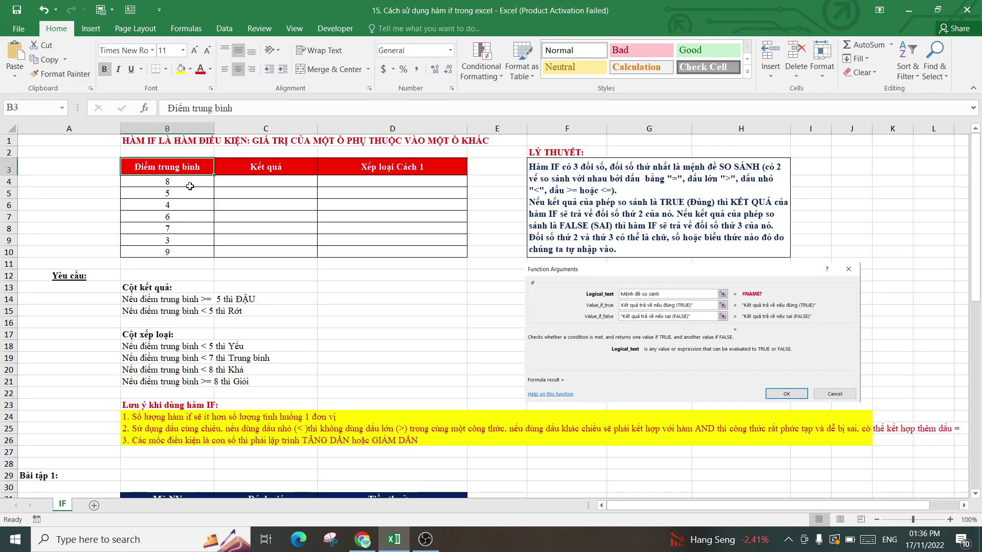
left_click(261, 169)
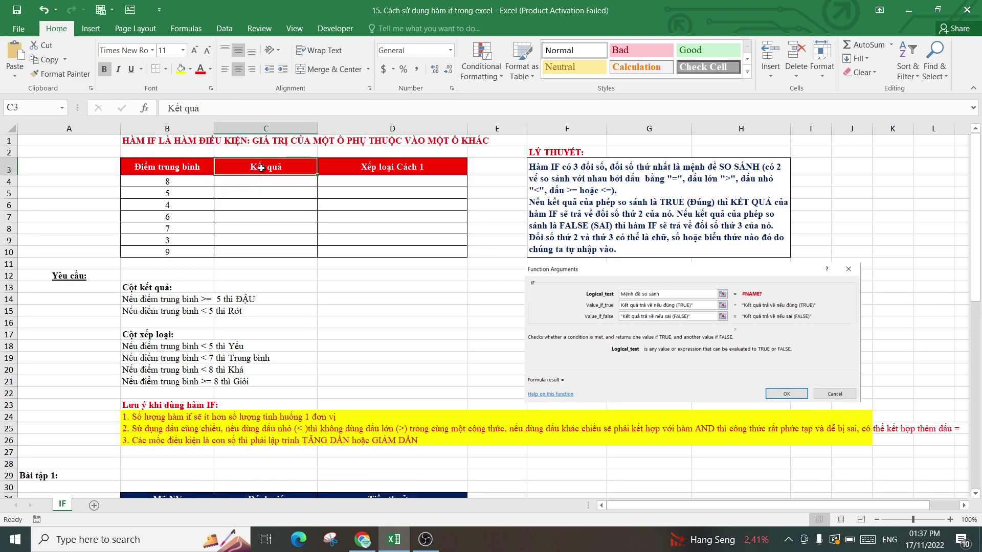
left_click(387, 166)
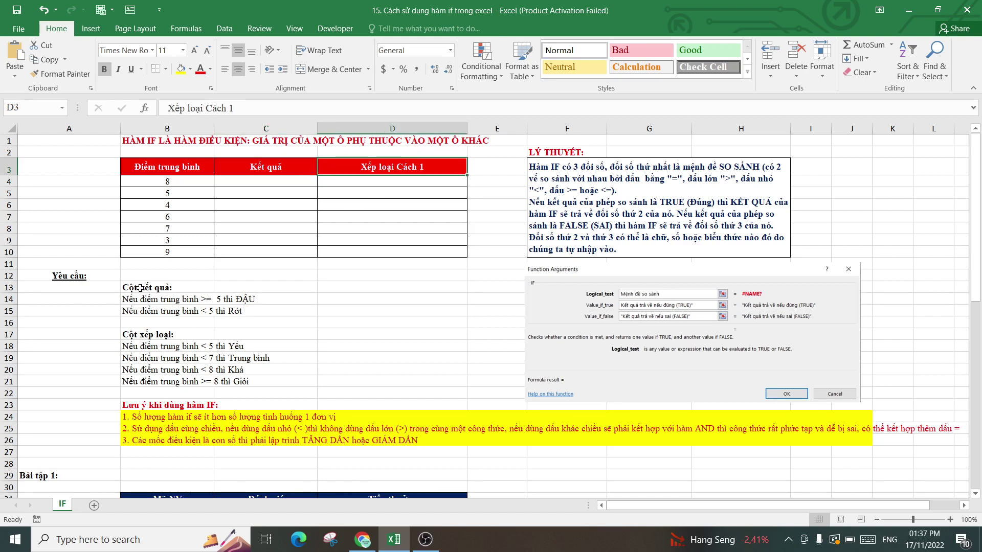
left_click_drag(137, 288, 251, 313)
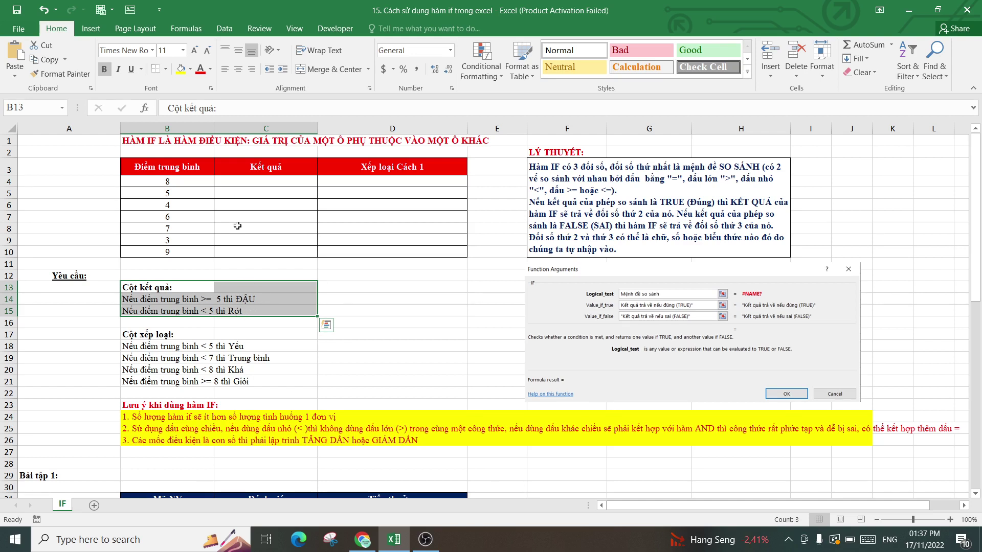
left_click(260, 184)
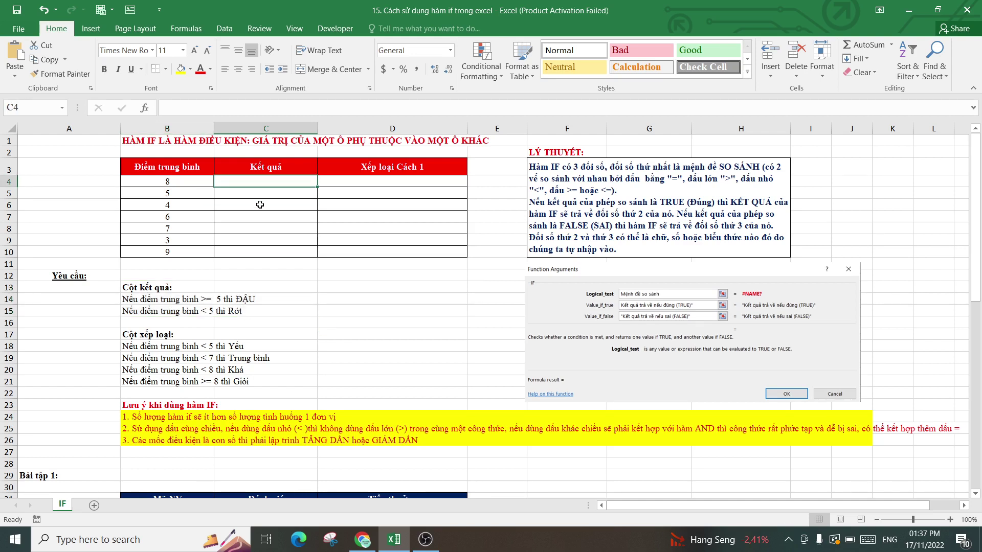
- Insert an IF function in C4 with Logical_test B4>=5
type("=")
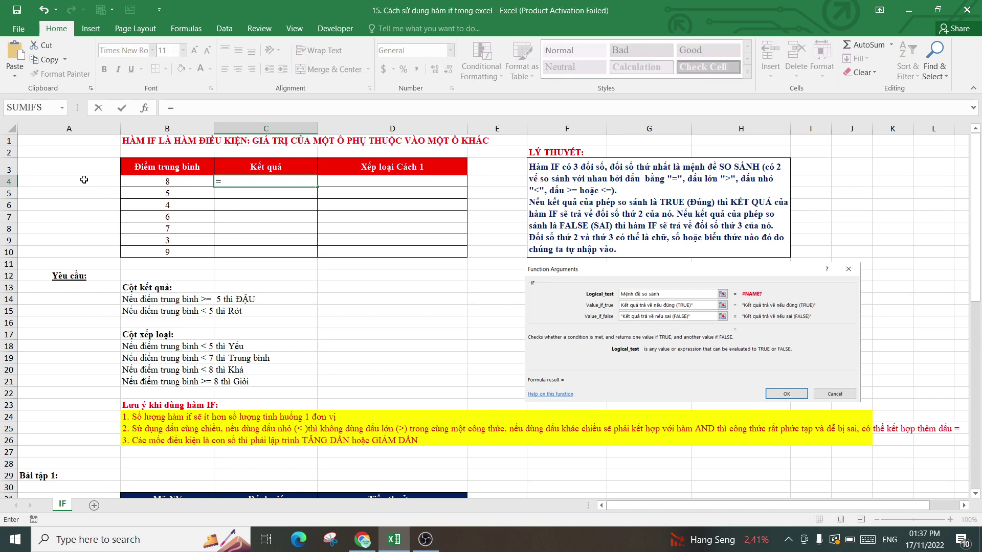
left_click(63, 109)
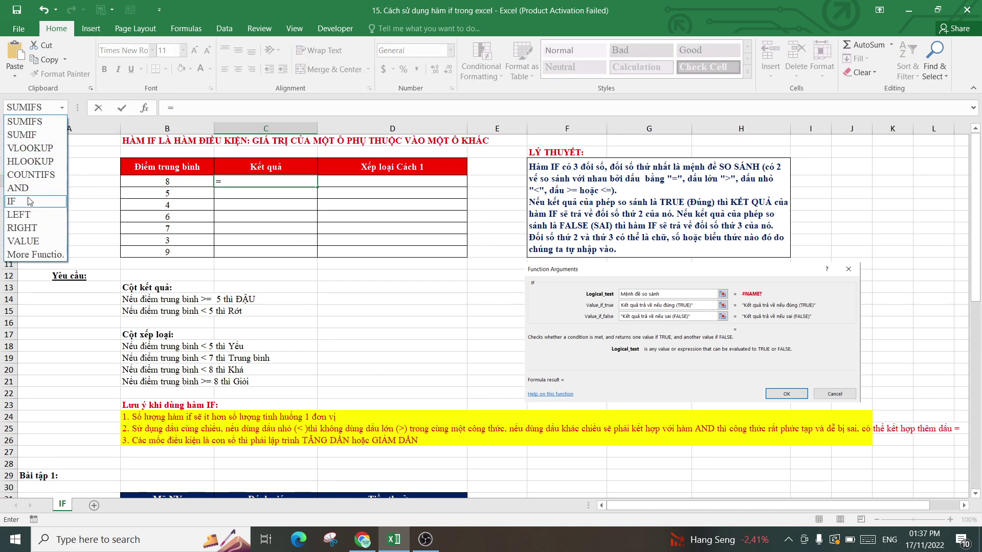
left_click(45, 202)
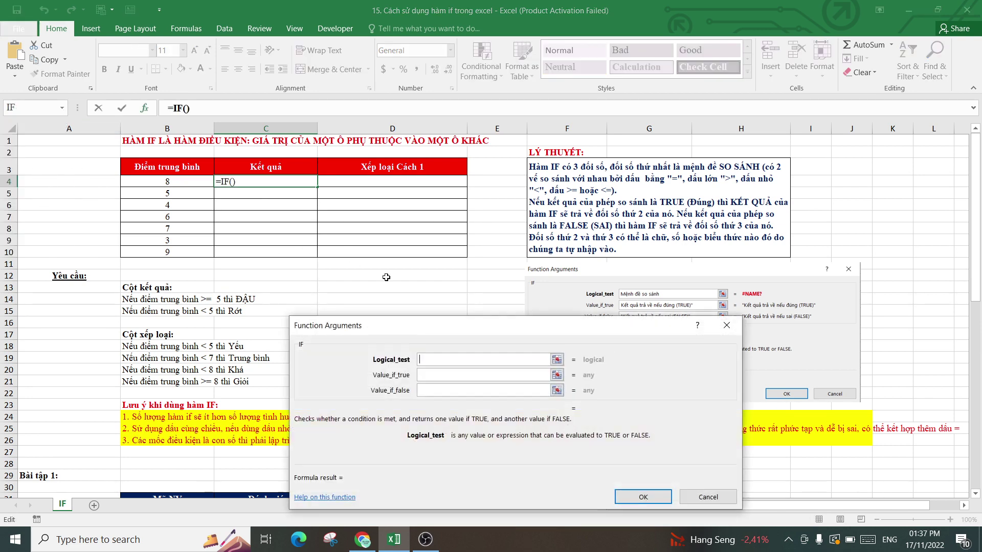
left_click_drag(419, 329, 400, 223)
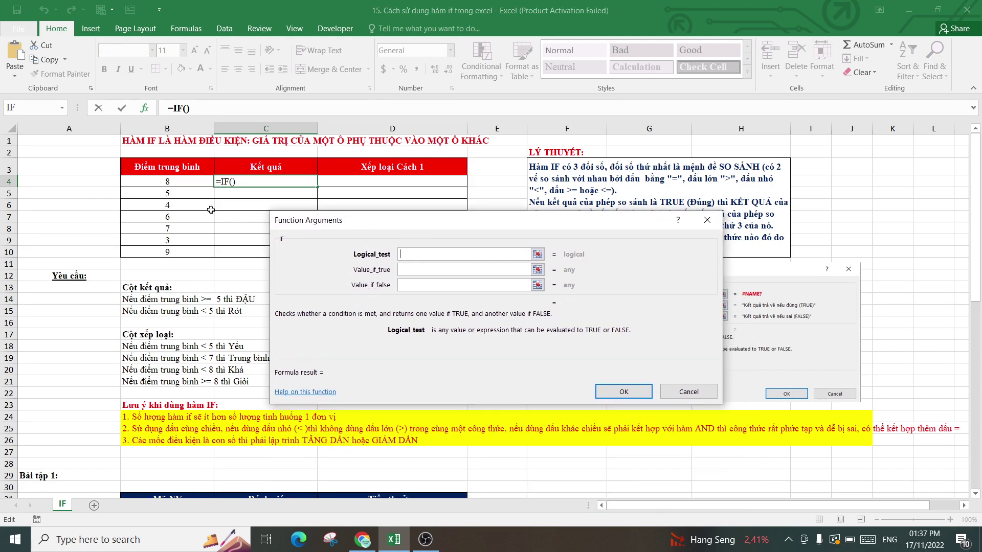
left_click(183, 180)
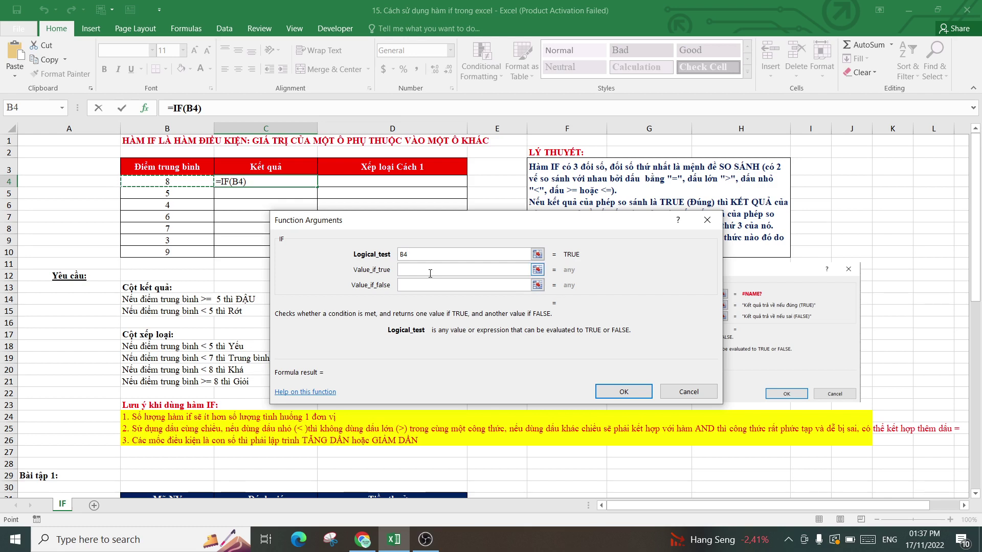
type(">=5")
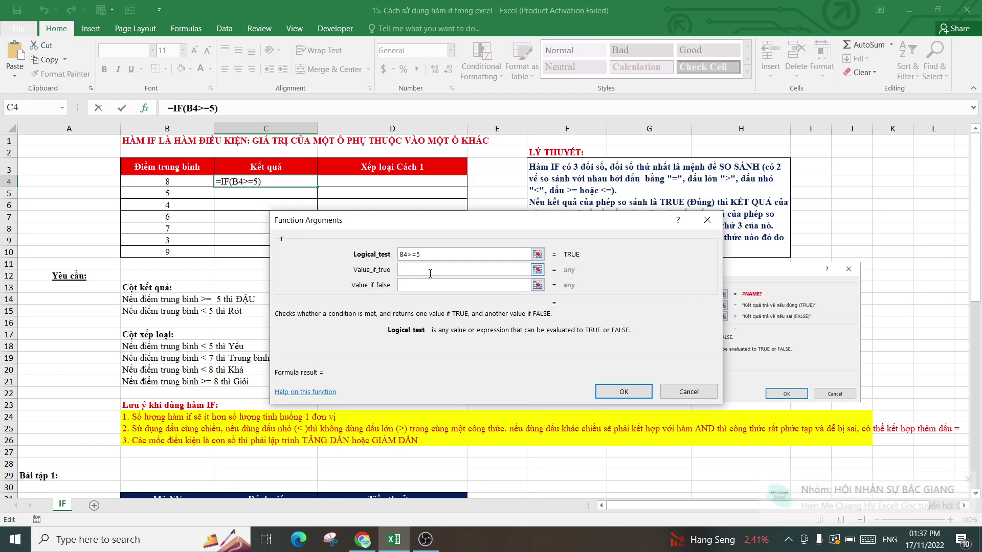
left_click(428, 269)
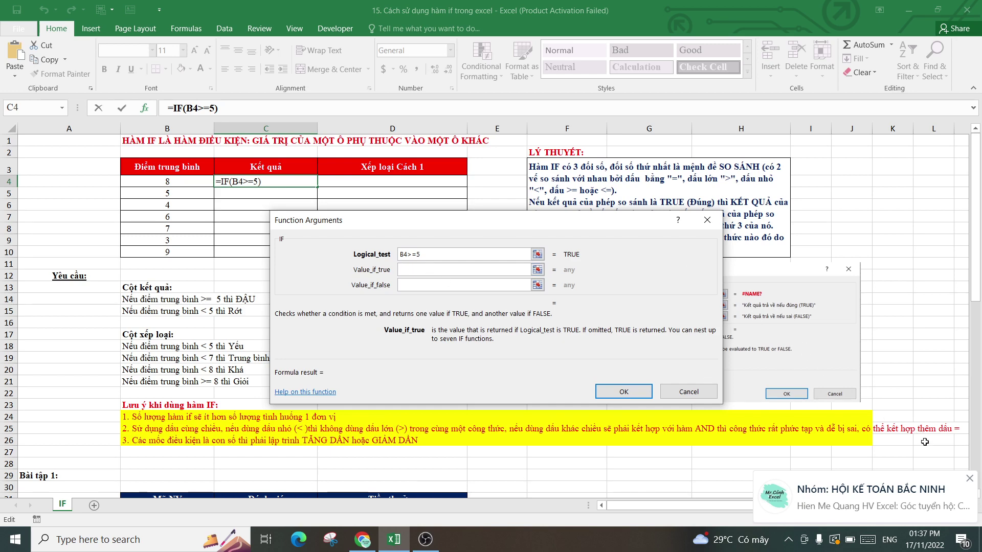
scroll(567, 364, "down", 10)
scroll(537, 255, "up", 2)
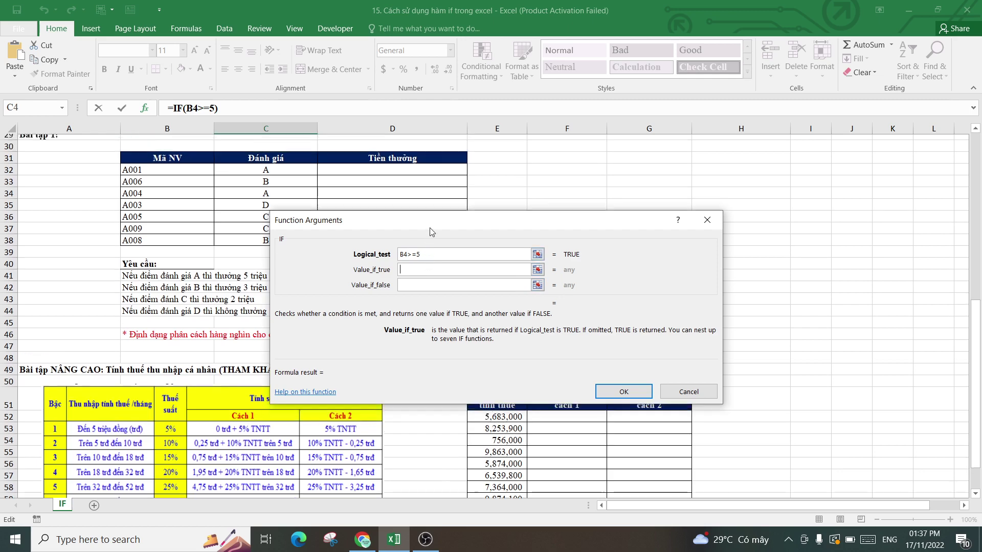
scroll(512, 256, "up", 1)
left_click_drag(437, 221, 475, 220)
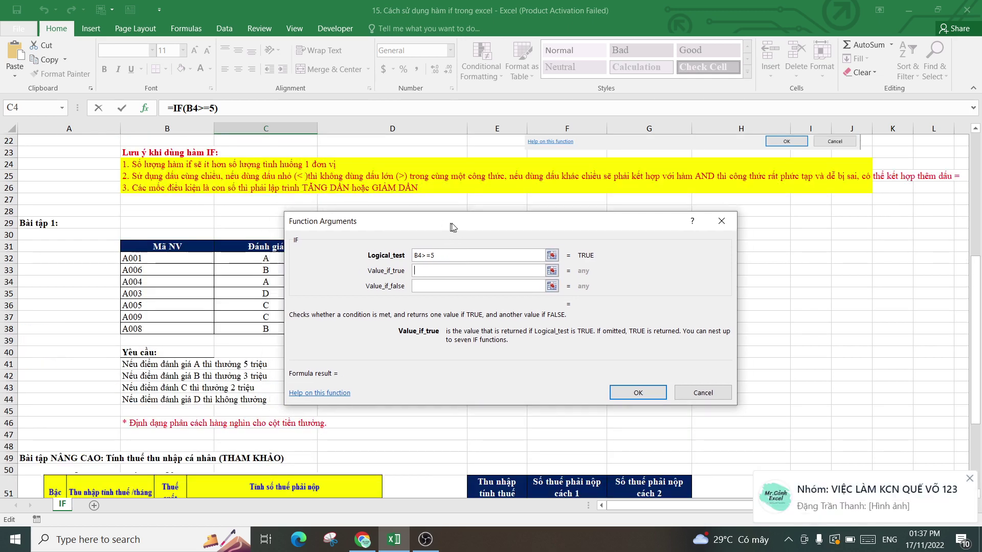
left_click(788, 540)
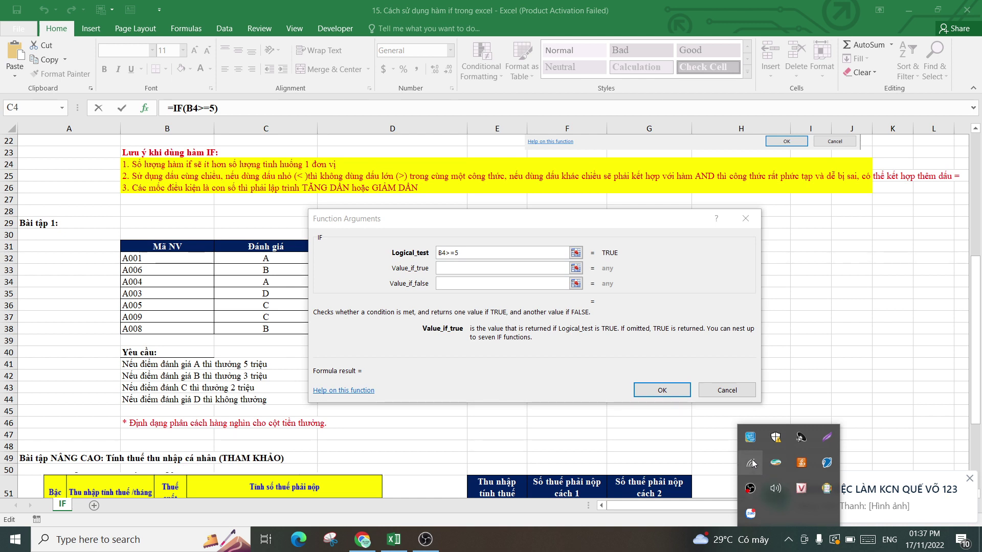
left_click(752, 462)
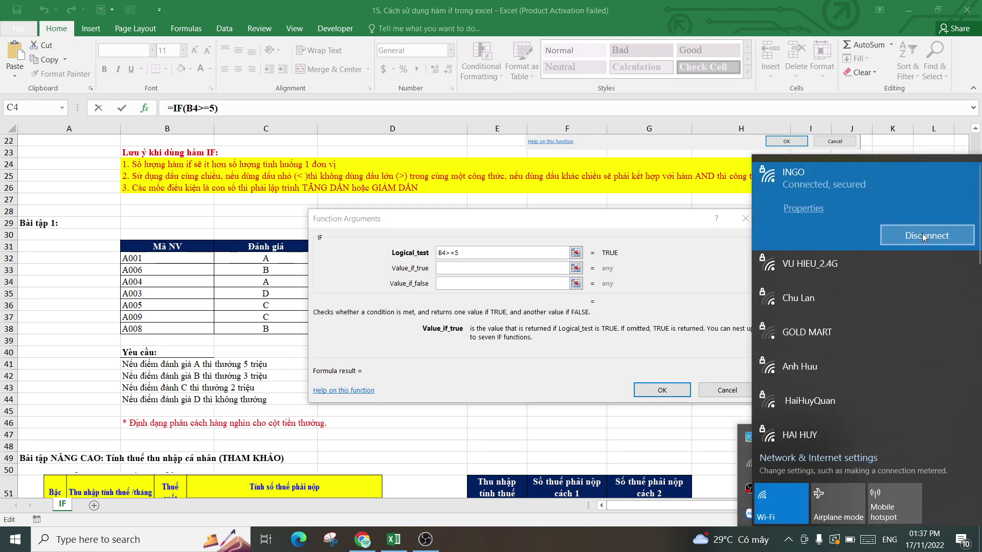
left_click(923, 237)
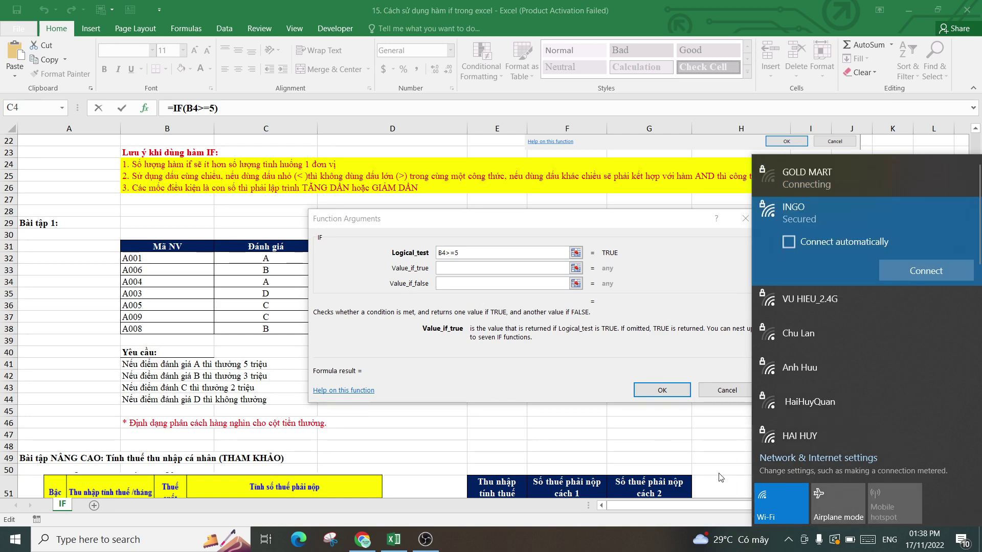
left_click(483, 270)
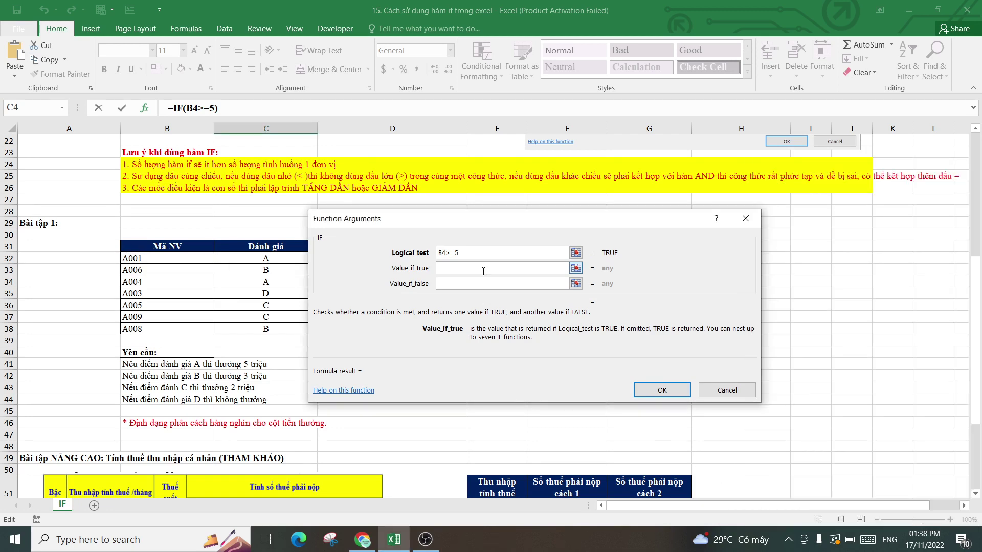
type("Đ")
type("âu")
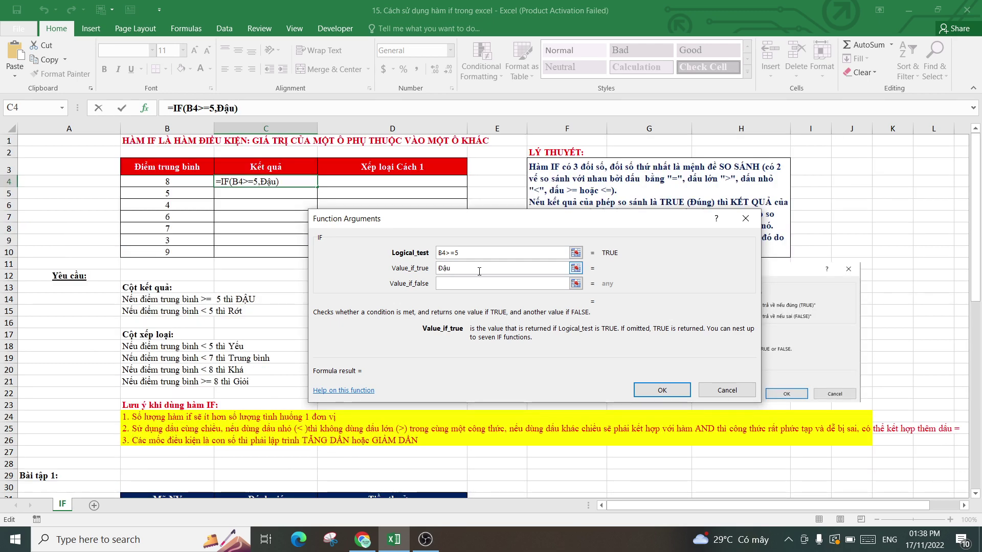
type("j")
- Set Value_if_false to "Rớt" and confirm, so C4 reads =IF(B4>=5,"Đậu","Rớt")
left_click(469, 283)
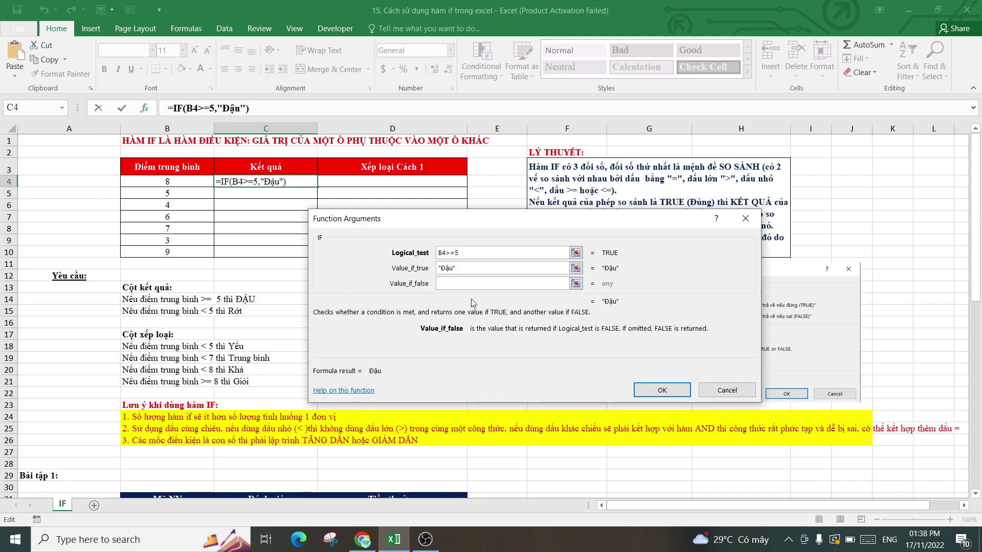
type("Rớt")
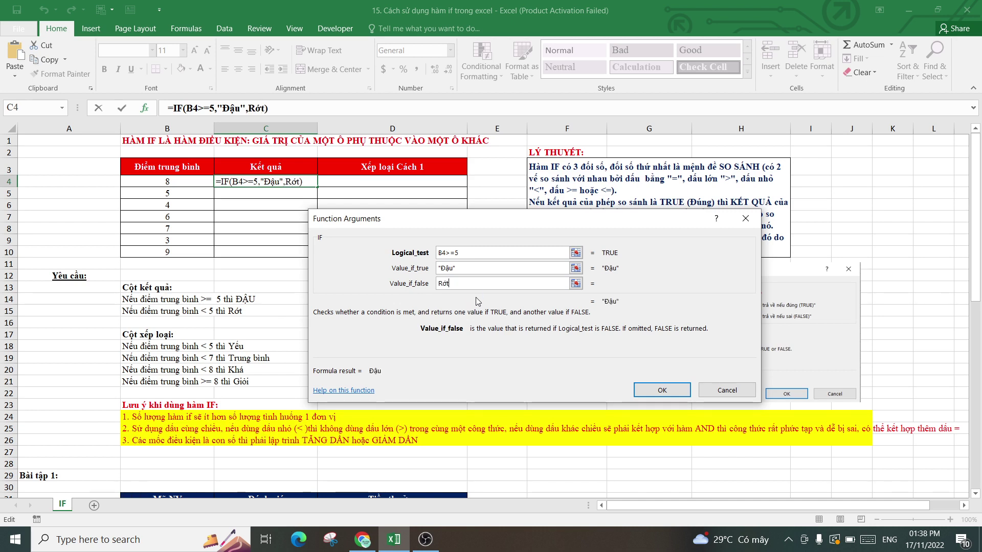
left_click(483, 267)
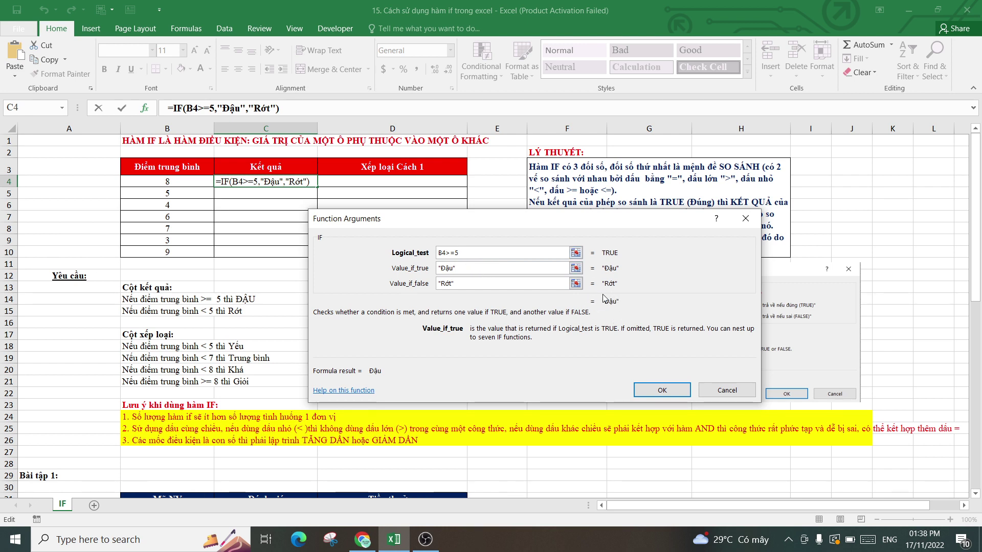
left_click(652, 389)
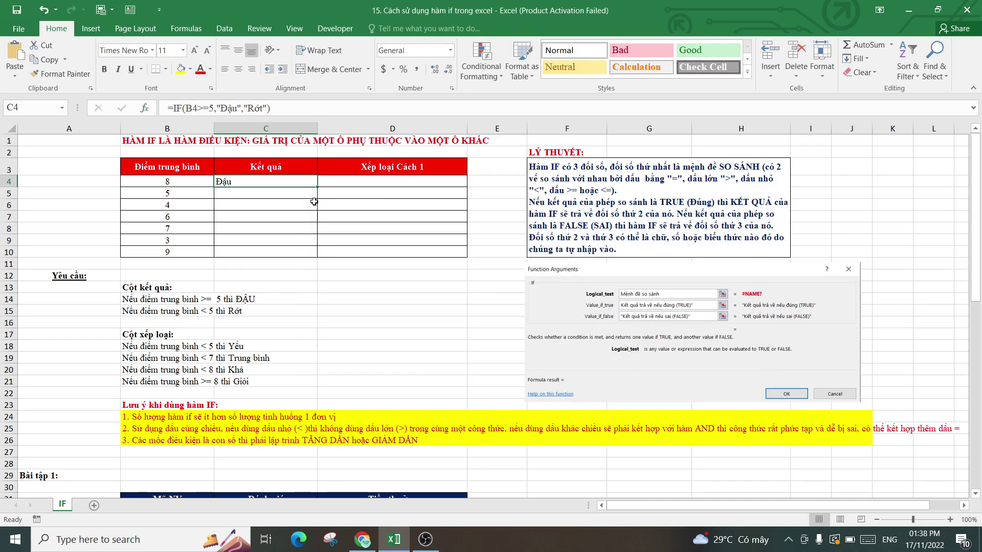
left_click_drag(318, 187, 318, 256)
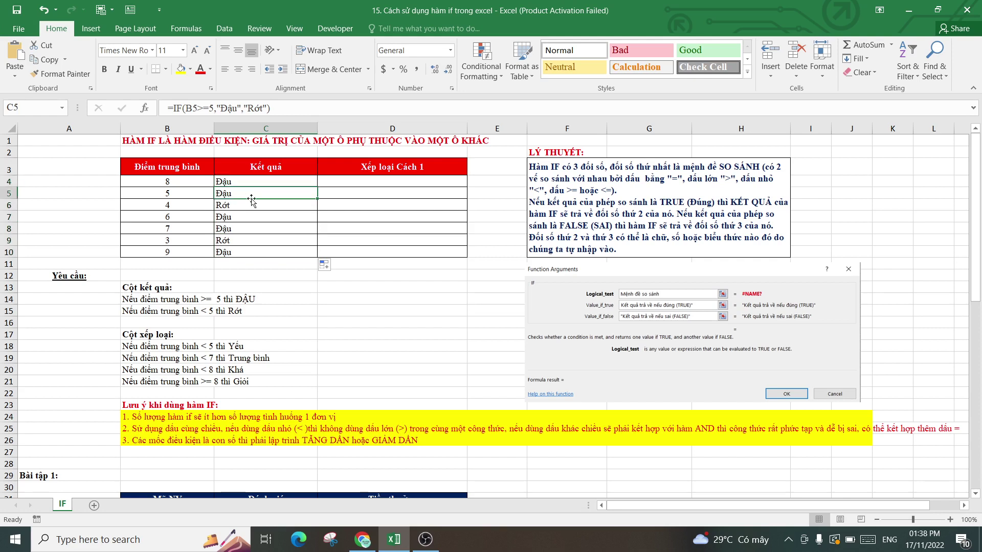
left_click(256, 223)
left_click(250, 182)
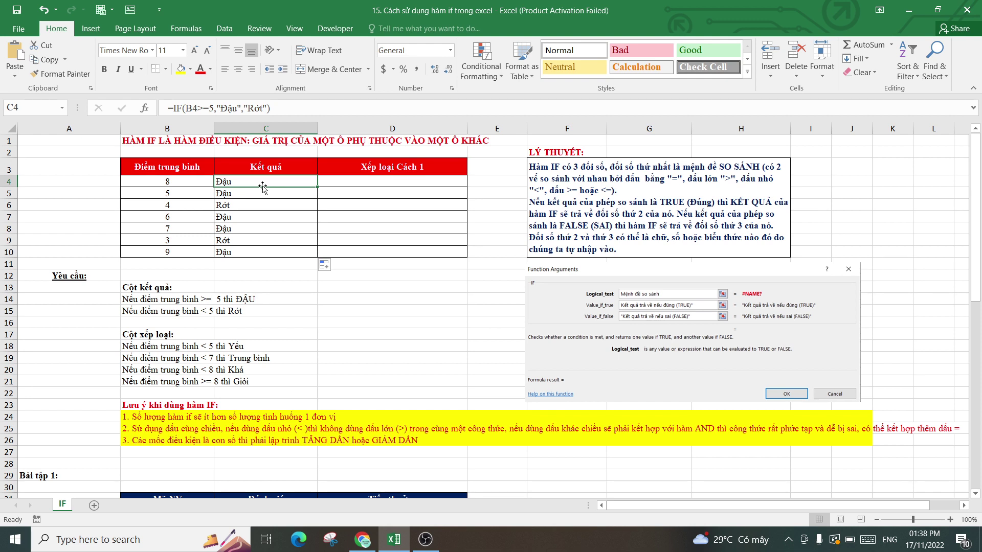
left_click(350, 182)
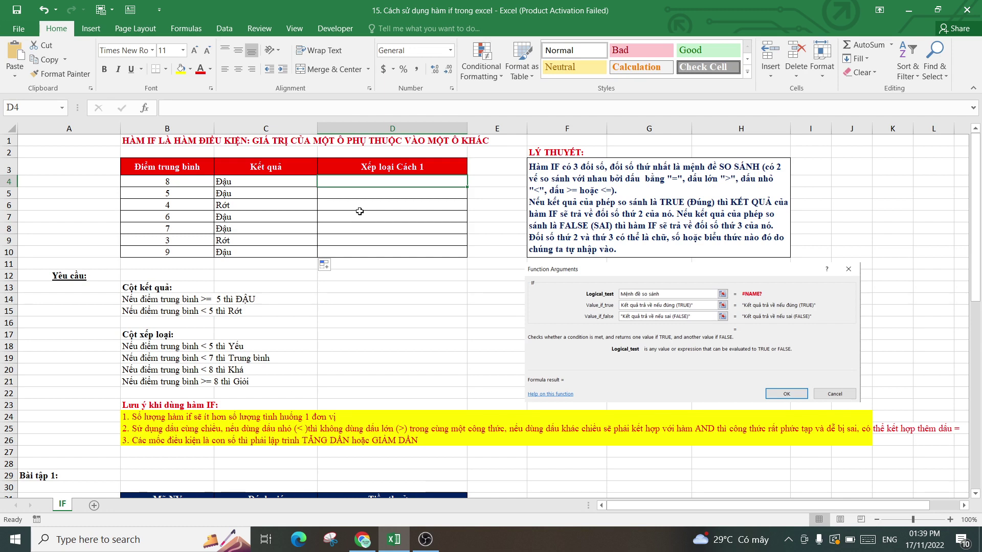
- Start D4's IF so a score with B4<5 returns "Yếu"
type("=")
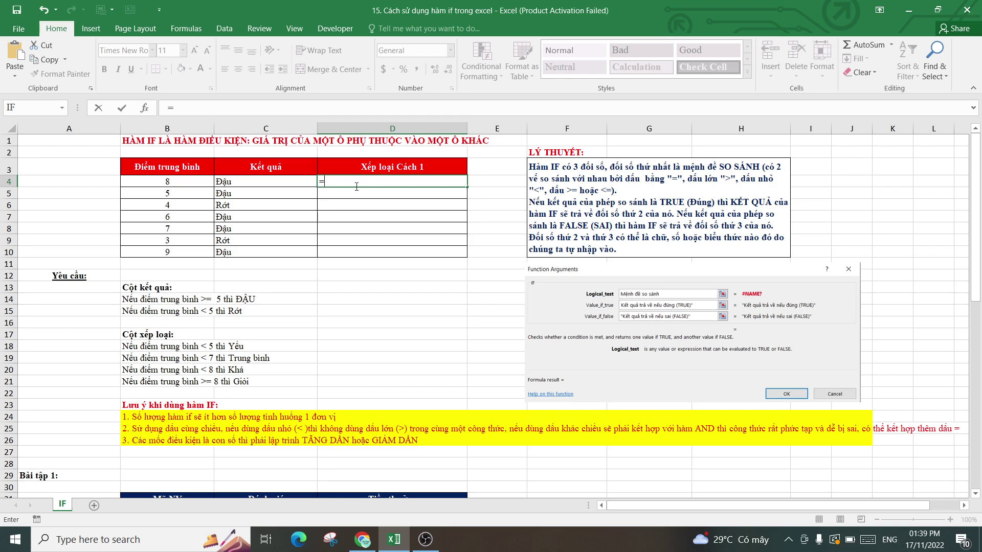
left_click(62, 108)
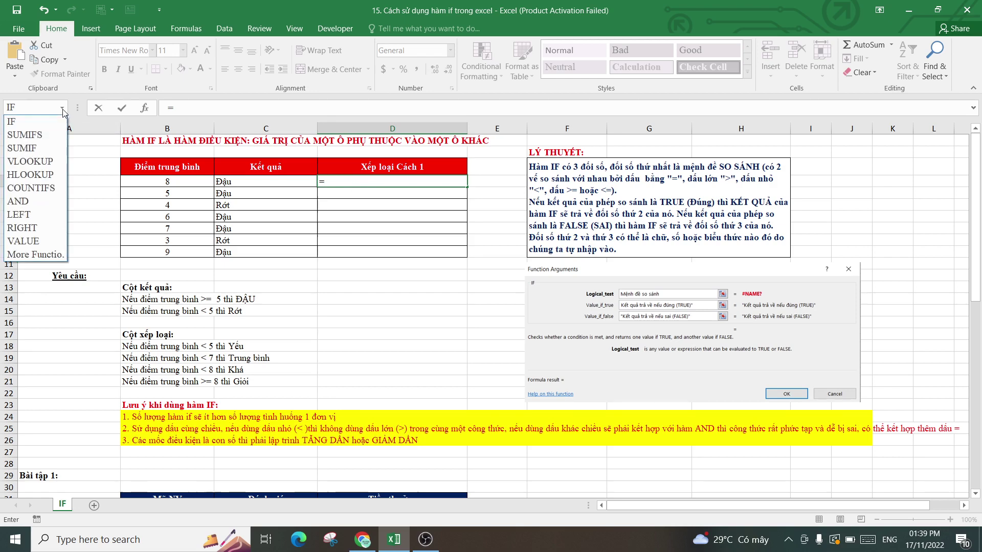
left_click(36, 120)
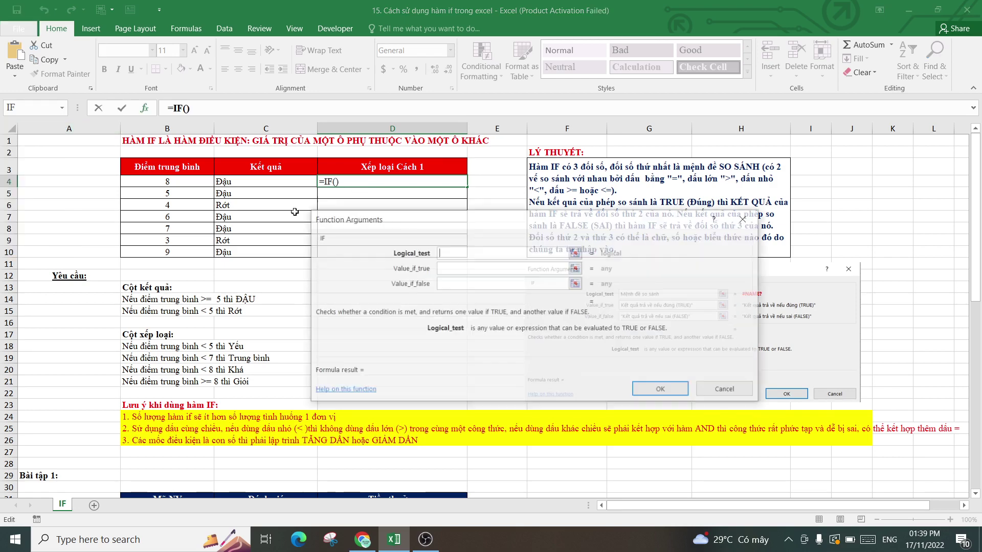
left_click(184, 179)
type("<")
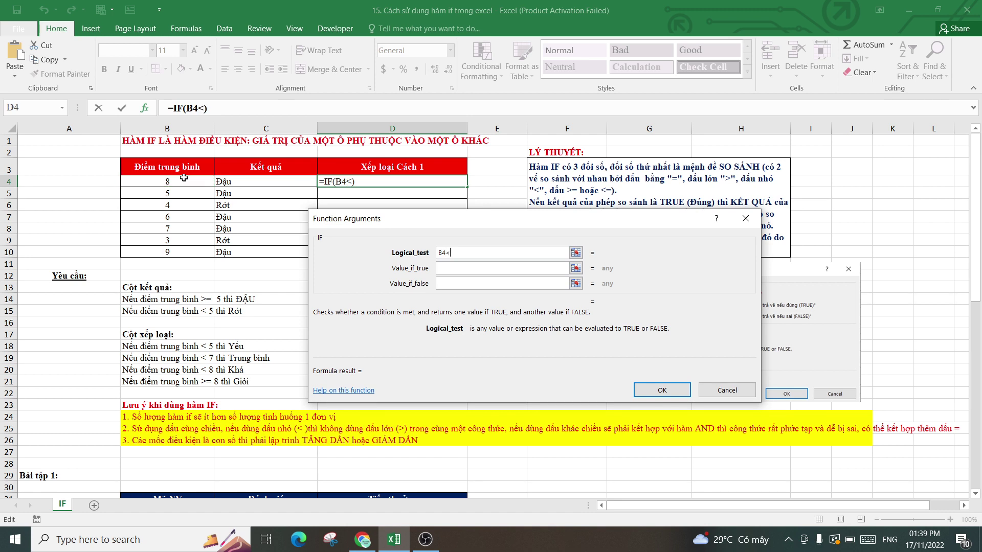
type("5")
key("Tab")
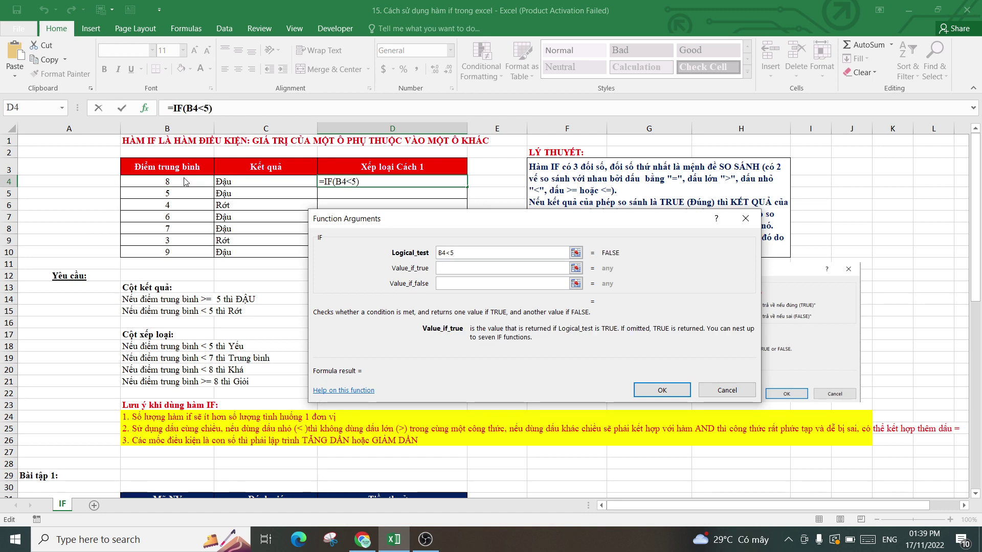
type("Yếu")
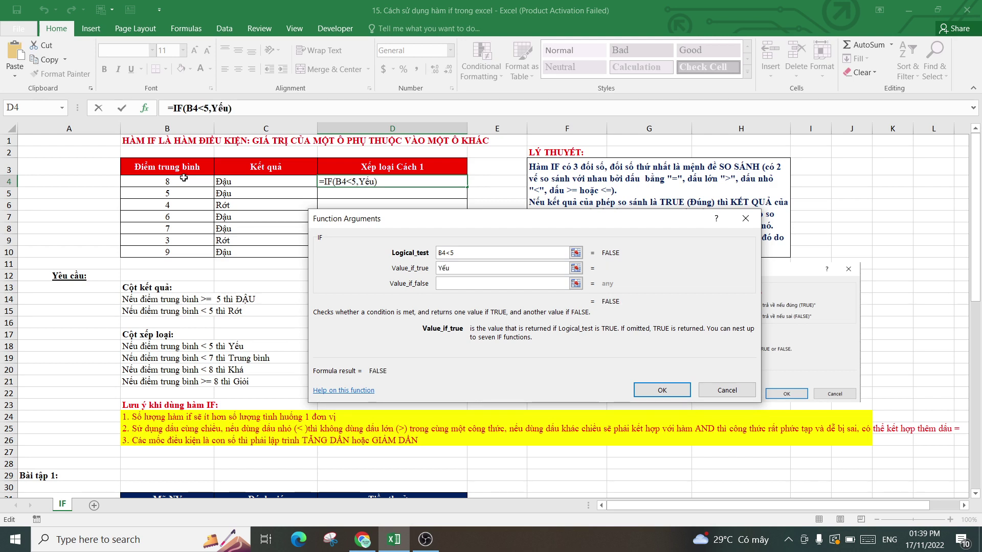
key("Tab")
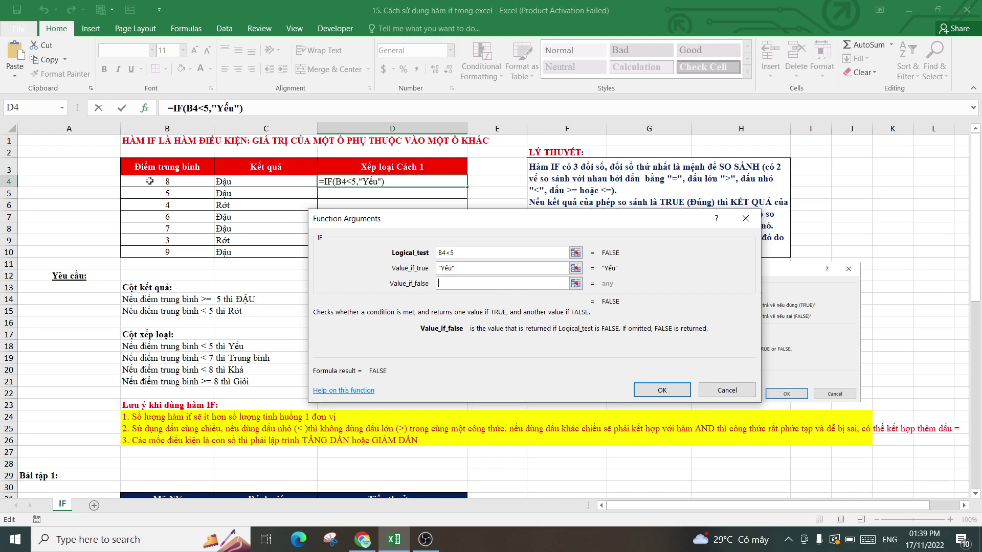
- Nest a second IF as the false value: B4<7 returns "Trung bình"
left_click(62, 108)
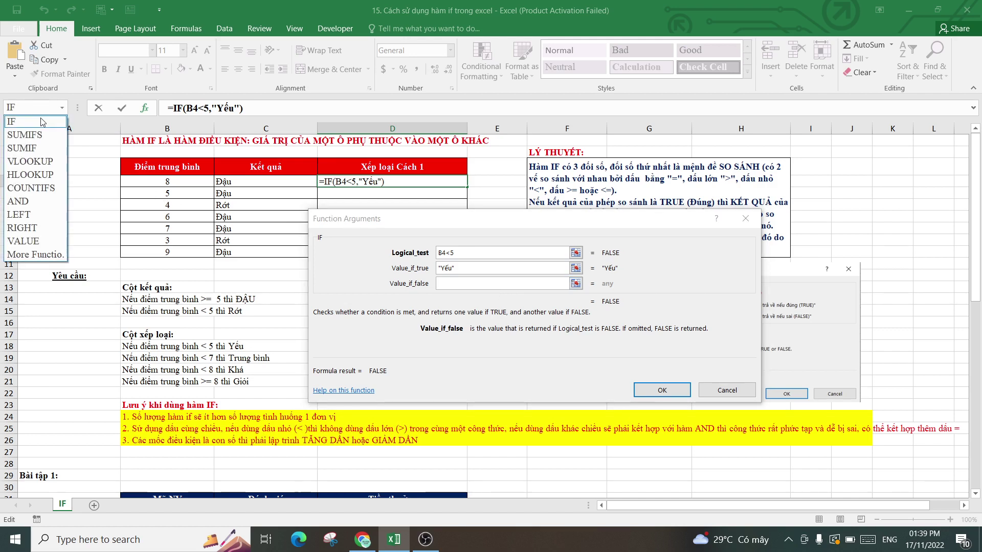
left_click(15, 119)
left_click(180, 181)
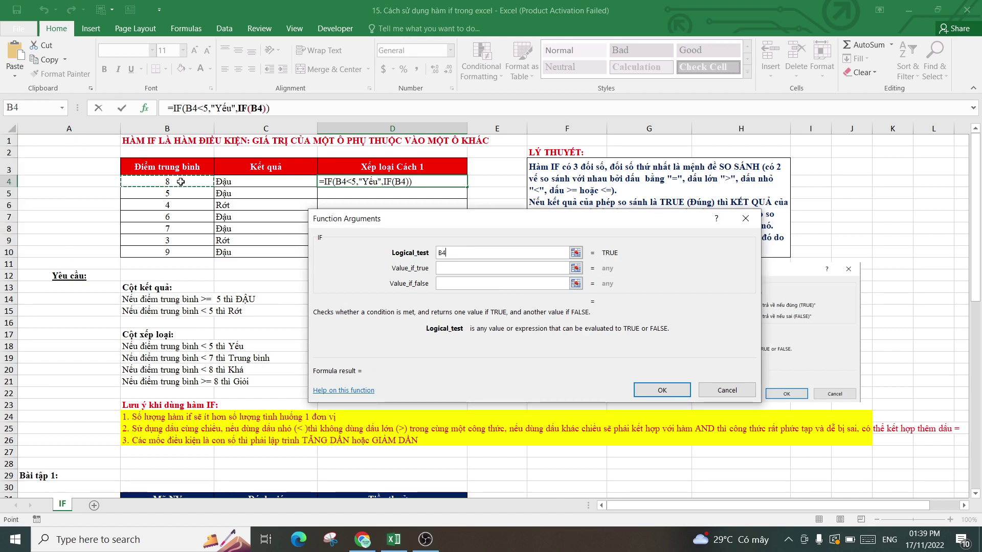
type("<")
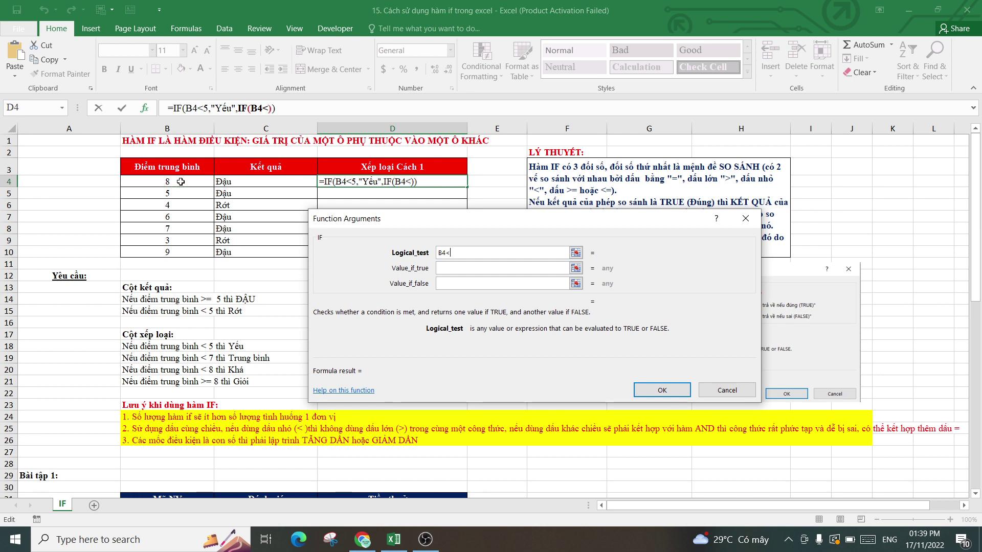
type("7")
key("Tab")
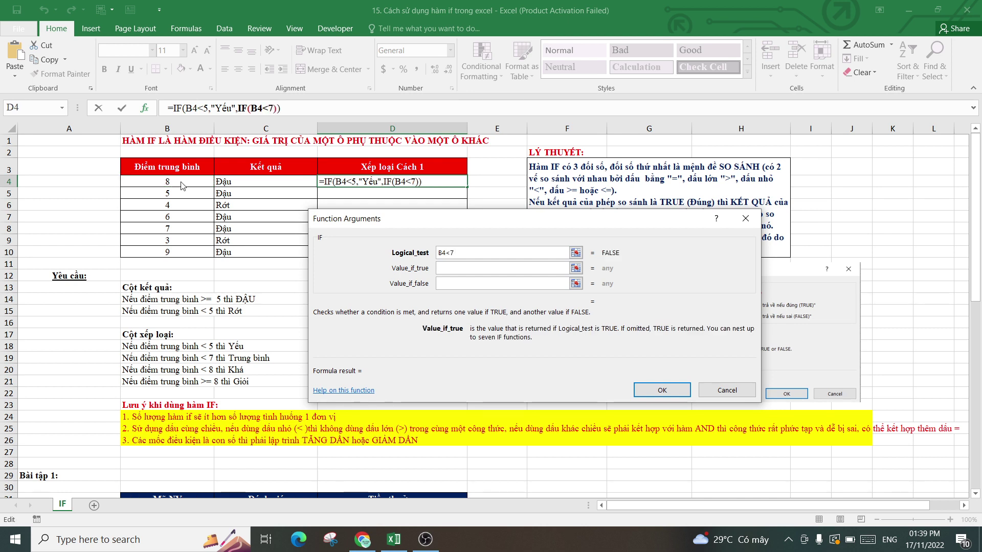
type("\"")
type("Tủ")
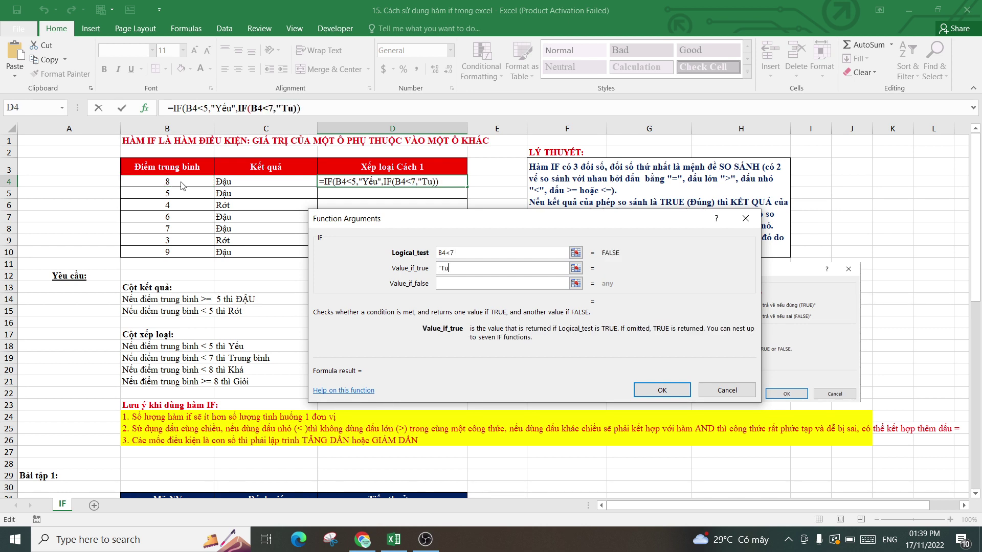
key("BackSpace")
key("BackSpace")
type("Trung")
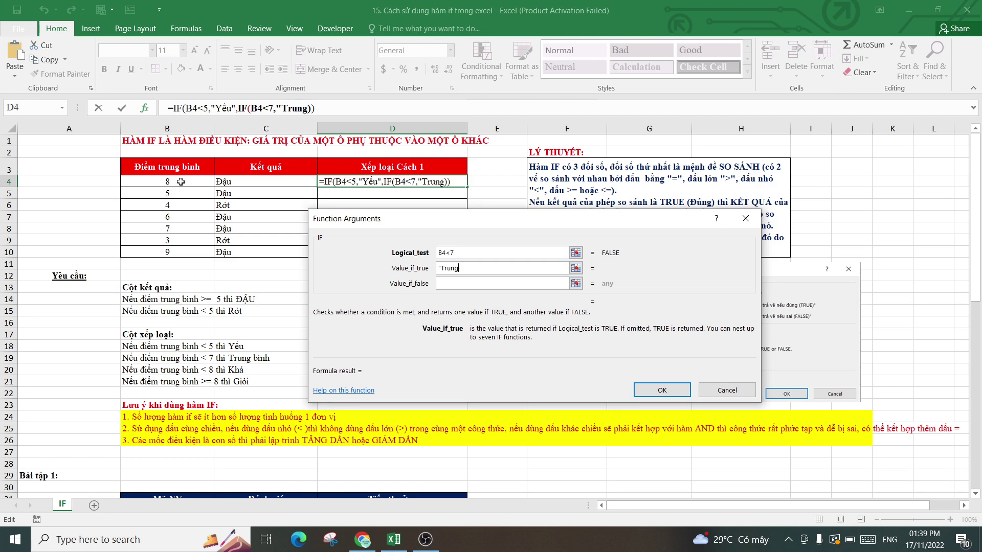
type(" binh")
type("\"")
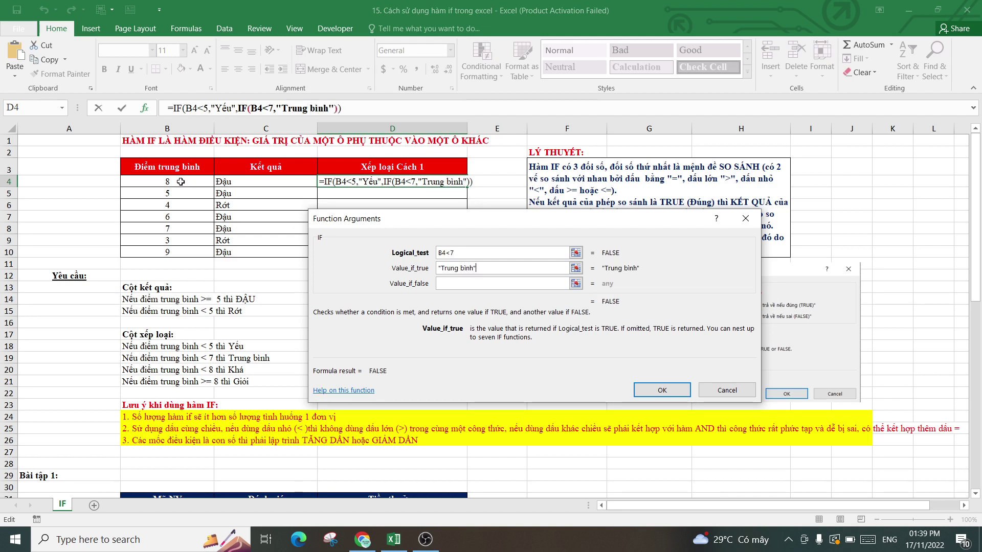
key("Tab")
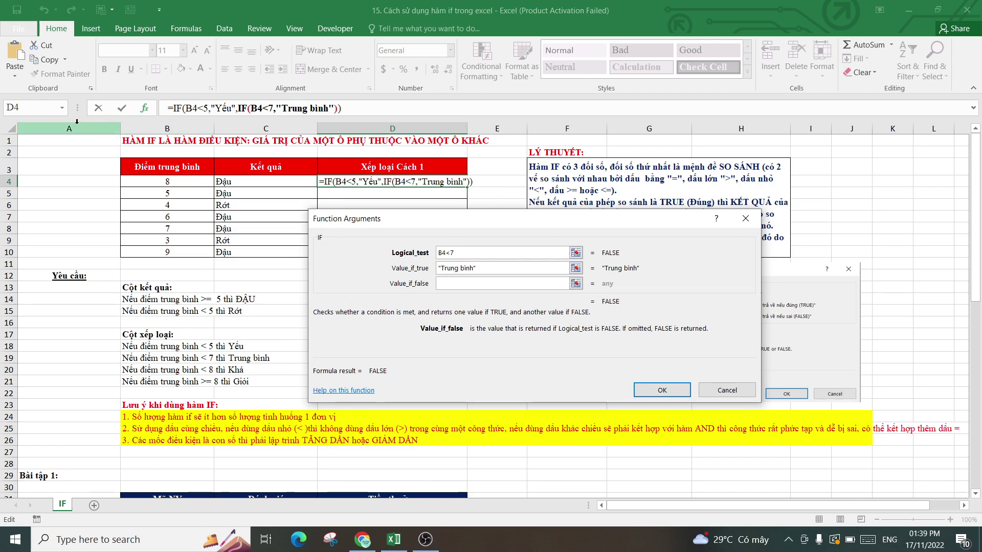
- Nest a third IF where B4<8 gives "Khá", else "Giỏi", and confirm the formula
left_click(62, 109)
left_click(46, 122)
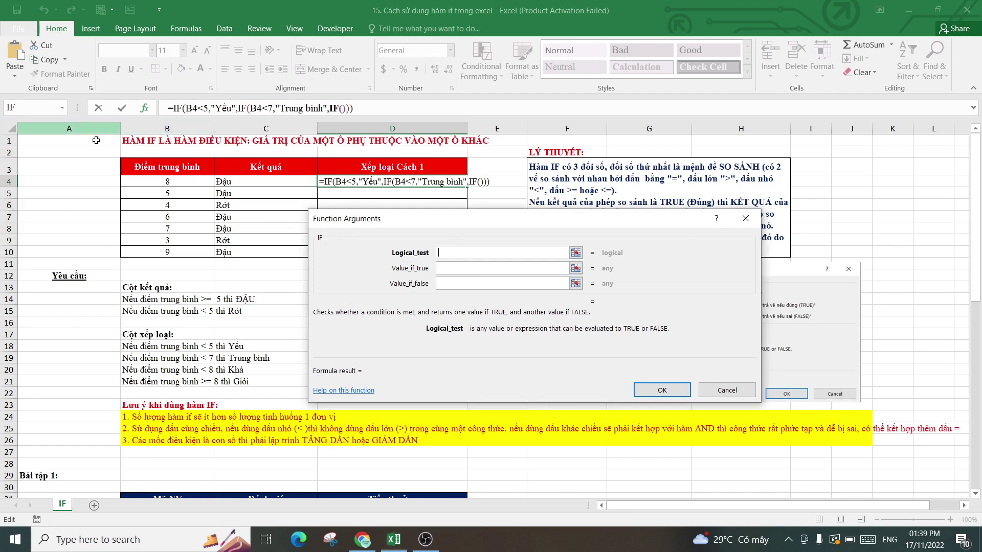
left_click(188, 181)
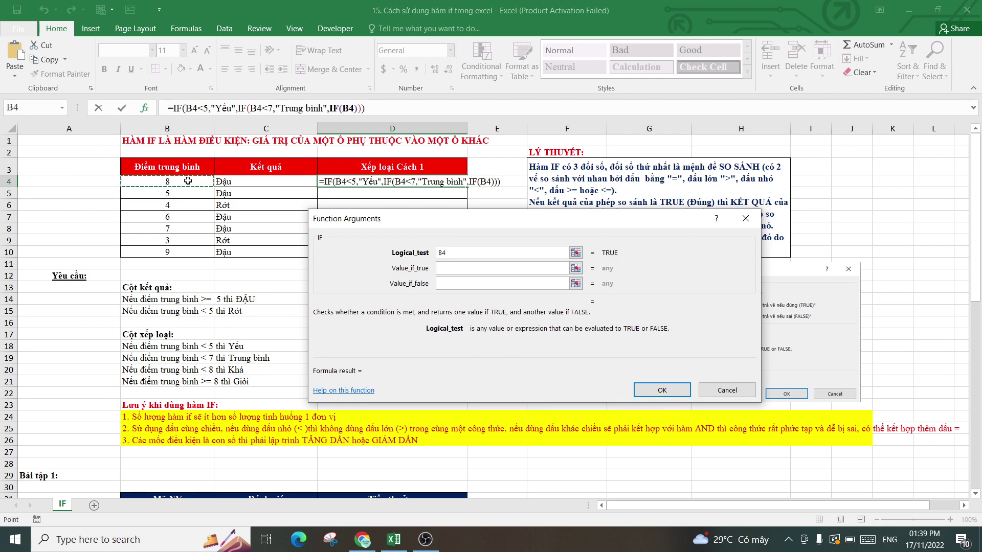
type("<8")
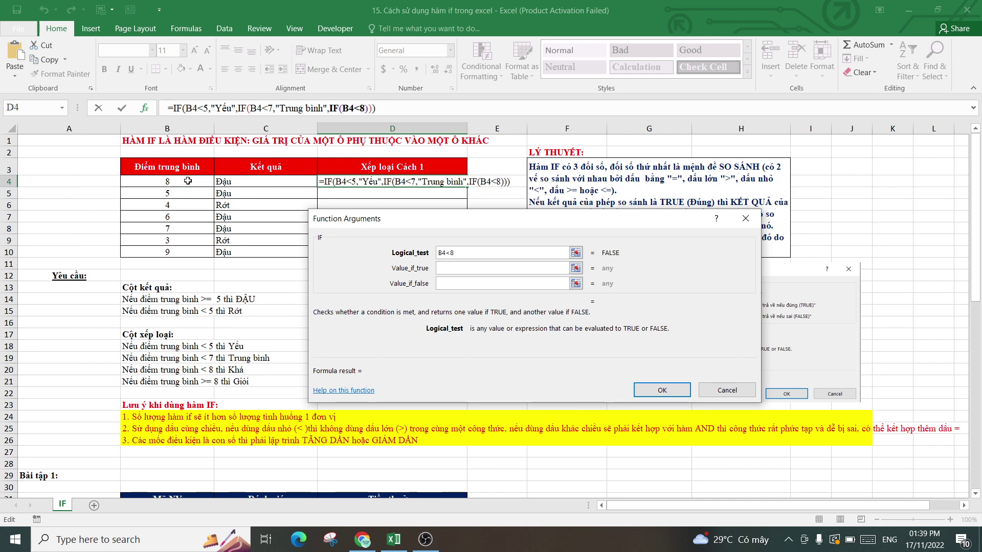
key("Tab")
type("T")
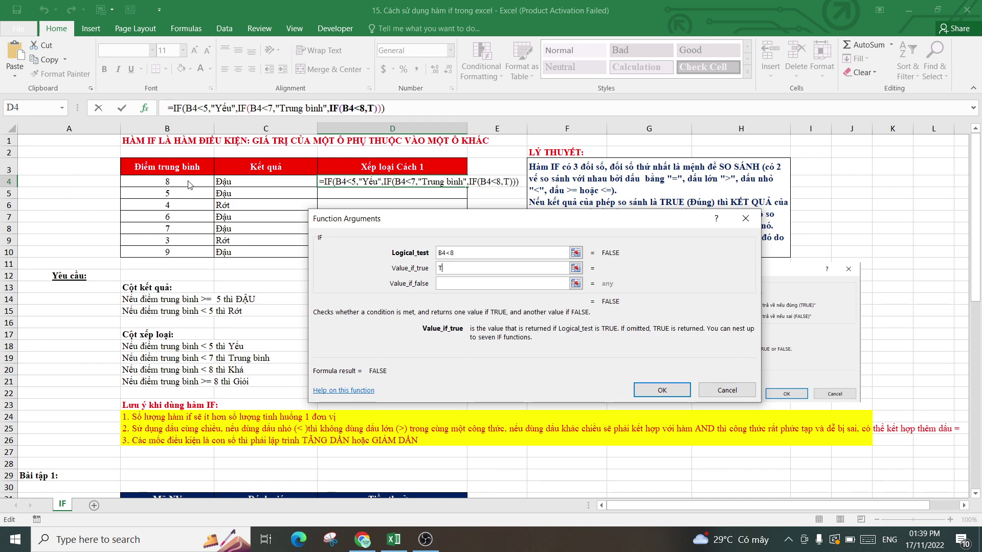
type("Khá")
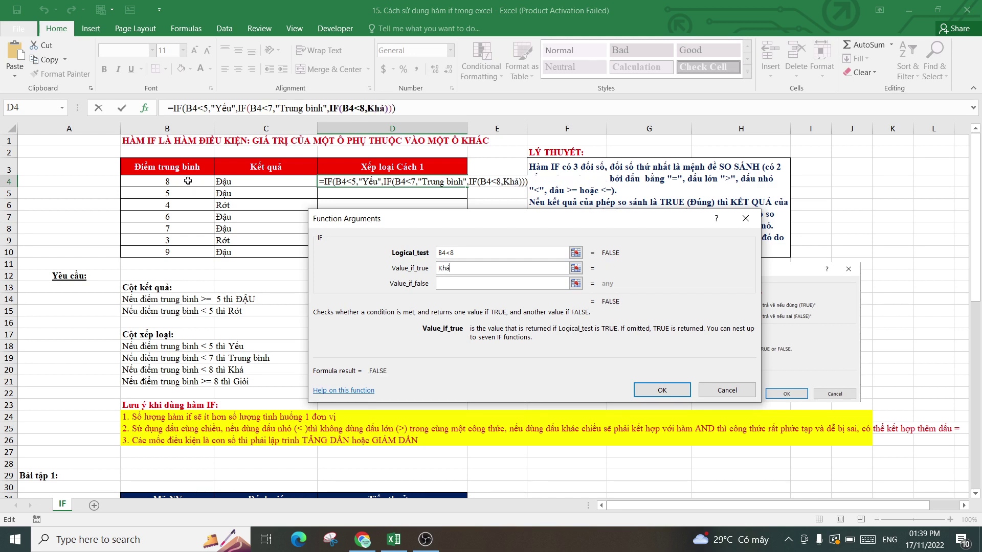
key("Tab")
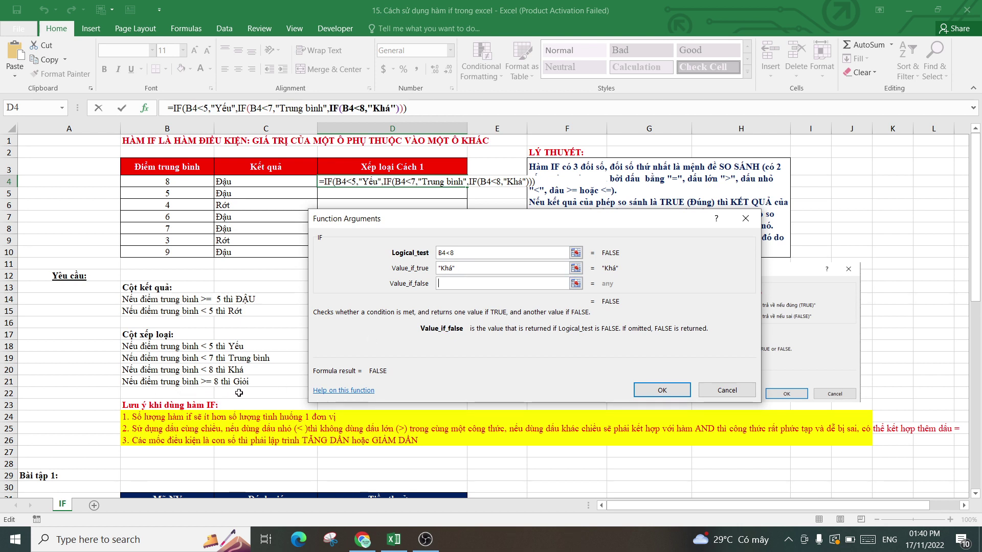
left_click(463, 285)
type("Giỏi")
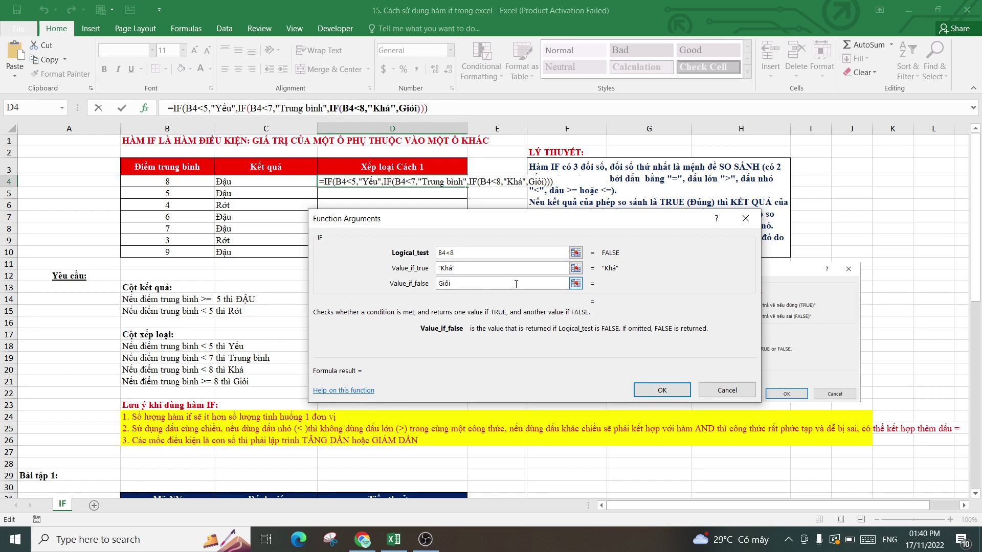
left_click(667, 390)
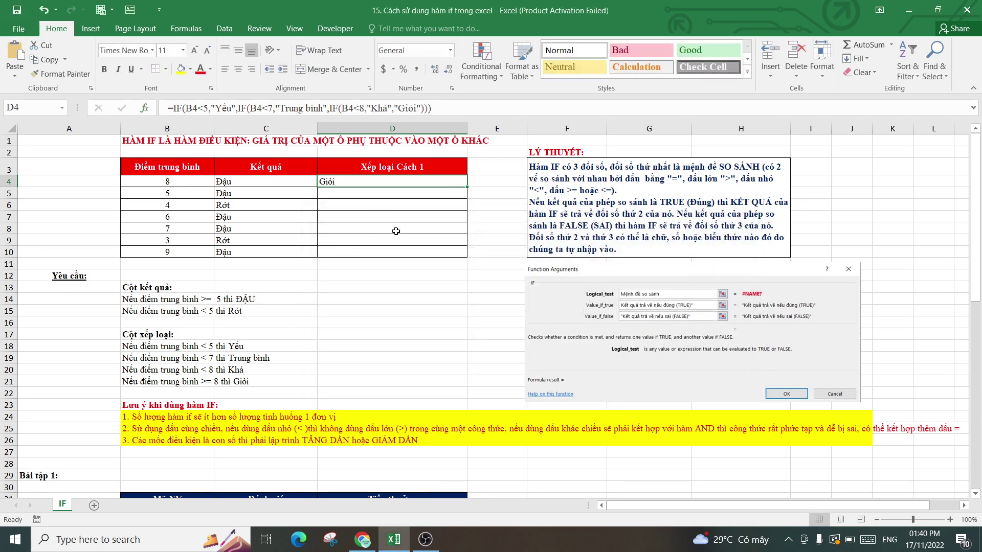
- Fill D4's grading formula down to D10 and inspect its B4 test in the formula bar
left_click_drag(469, 187, 444, 248)
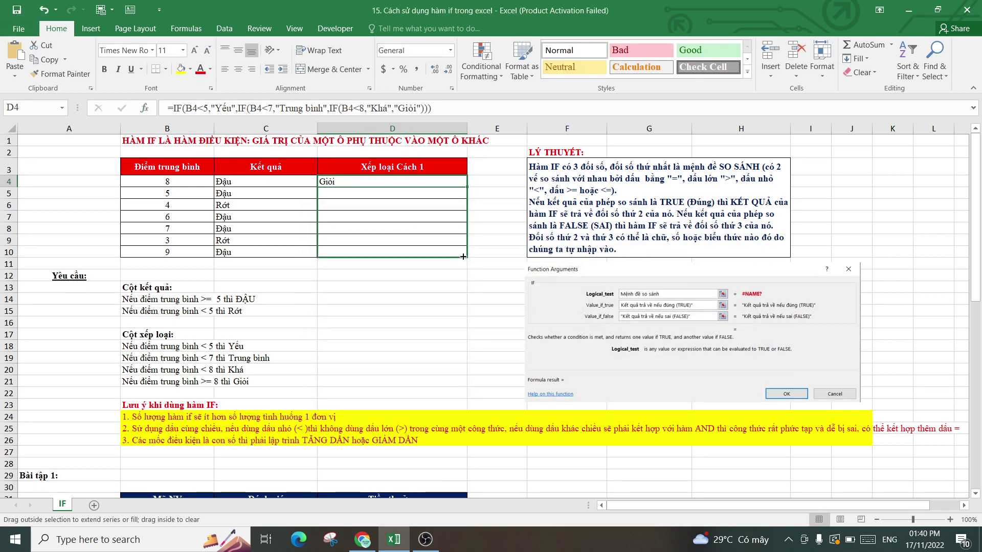
left_click(353, 183)
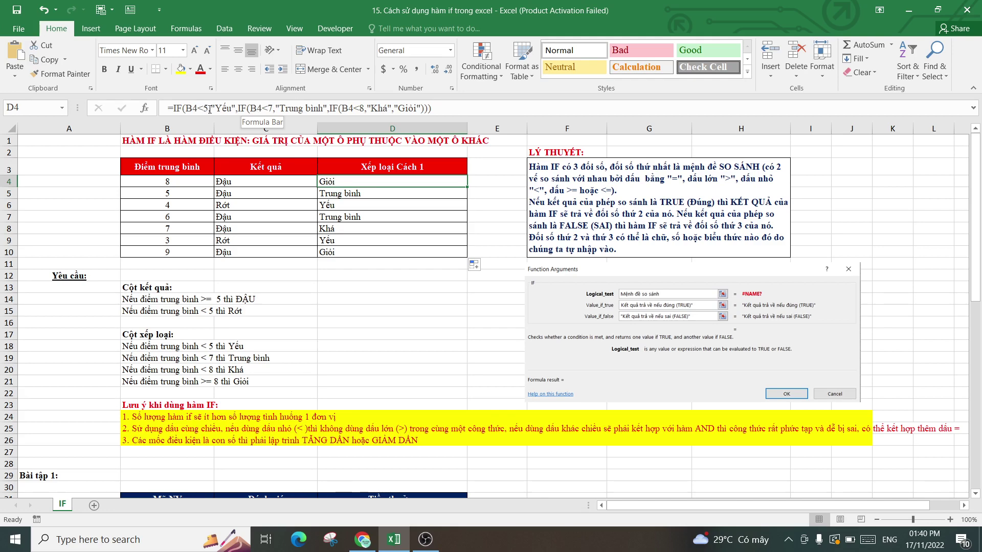
left_click_drag(208, 109, 196, 108)
double_click(194, 108)
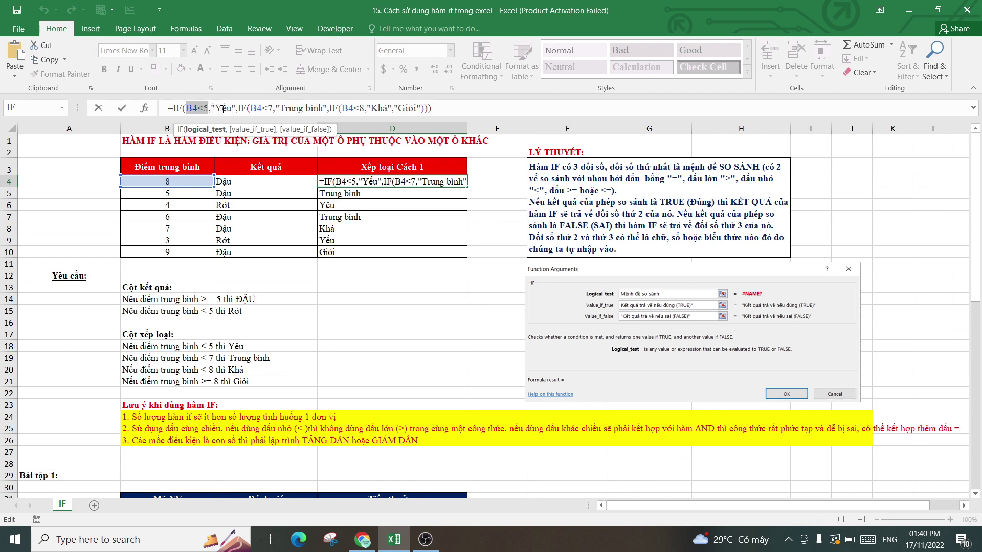
left_click(224, 110)
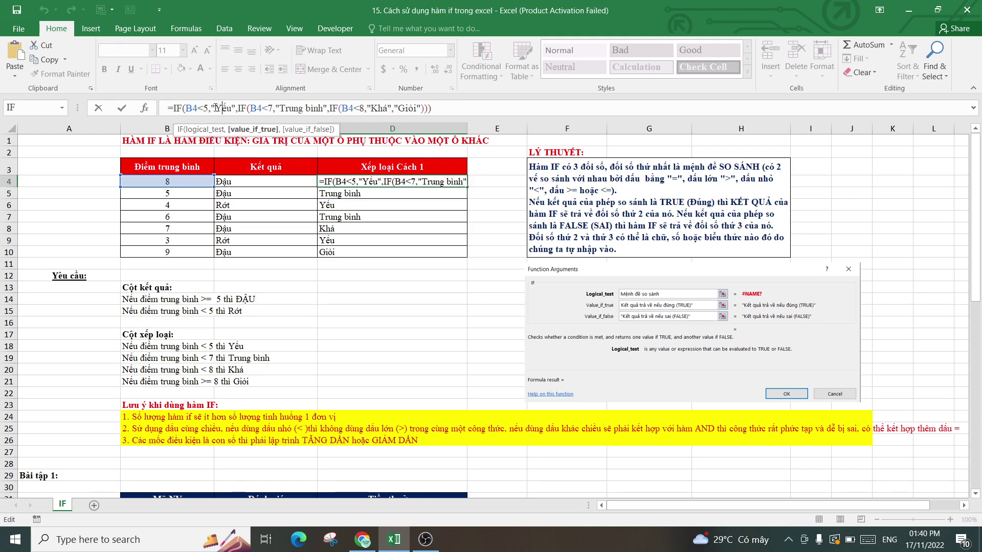
left_click_drag(231, 109, 217, 108)
left_click_drag(273, 109, 251, 108)
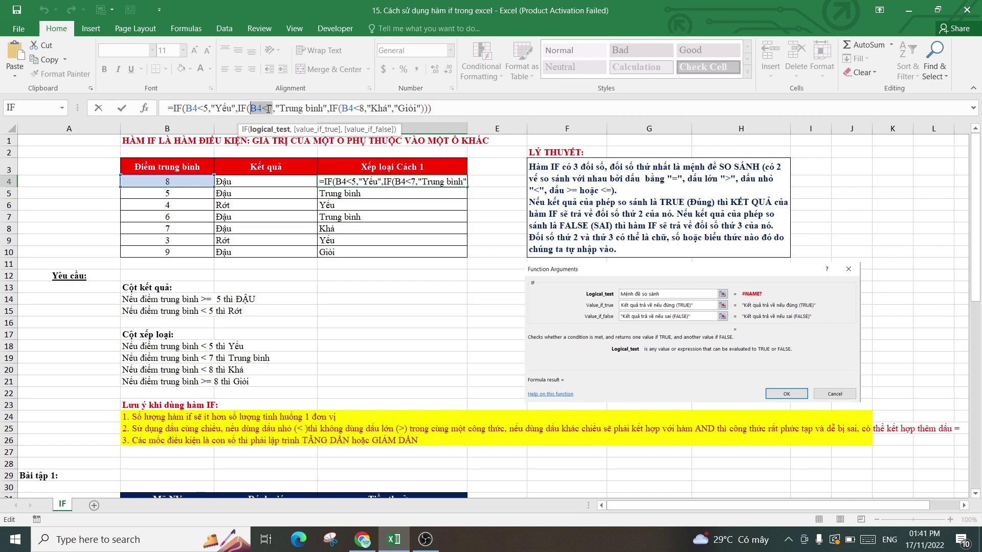
left_click_drag(323, 108, 288, 110)
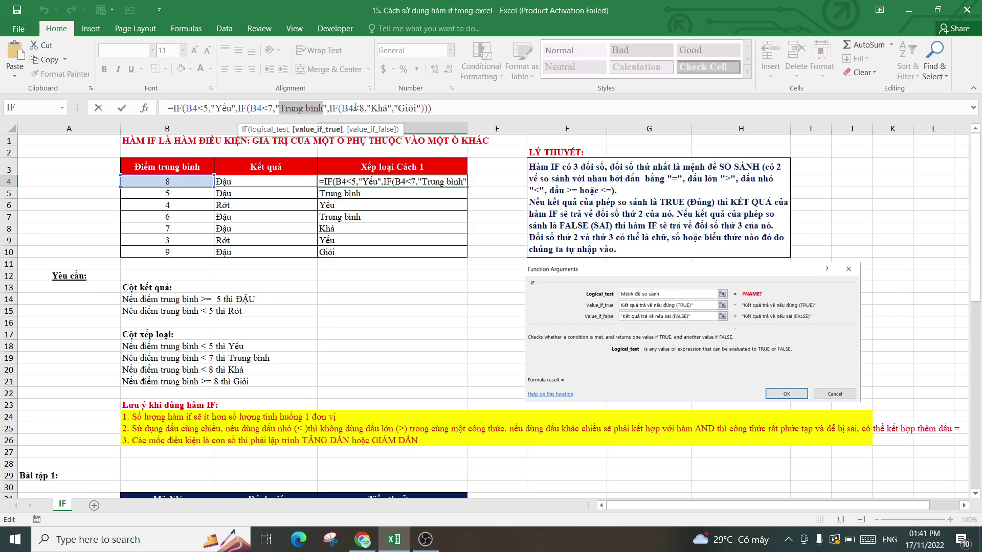
left_click_drag(364, 108, 342, 108)
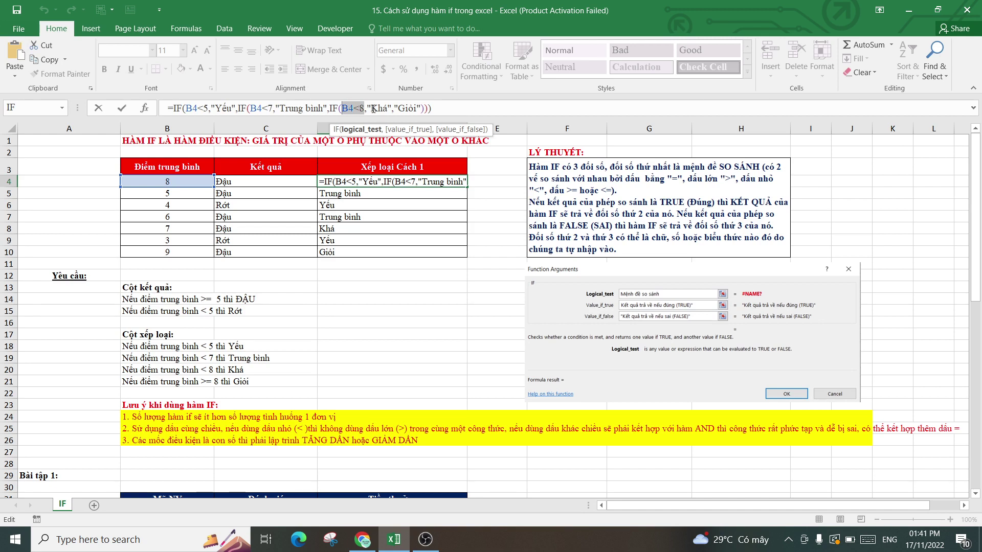
left_click(384, 109)
left_click_drag(391, 109, 373, 109)
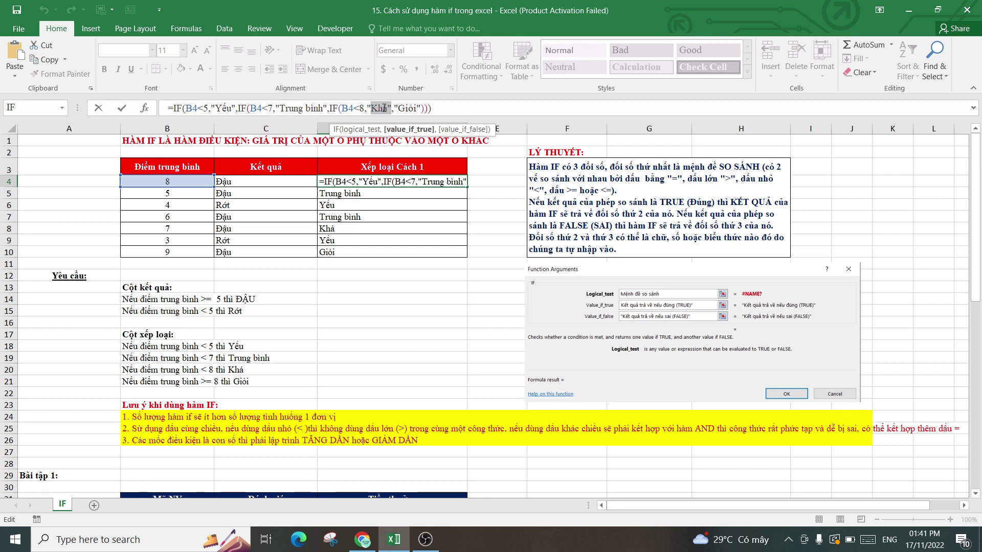
mouse_move(396, 108)
left_mouse_down()
mouse_move(418, 108)
mouse_move(397, 108)
left_mouse_up()
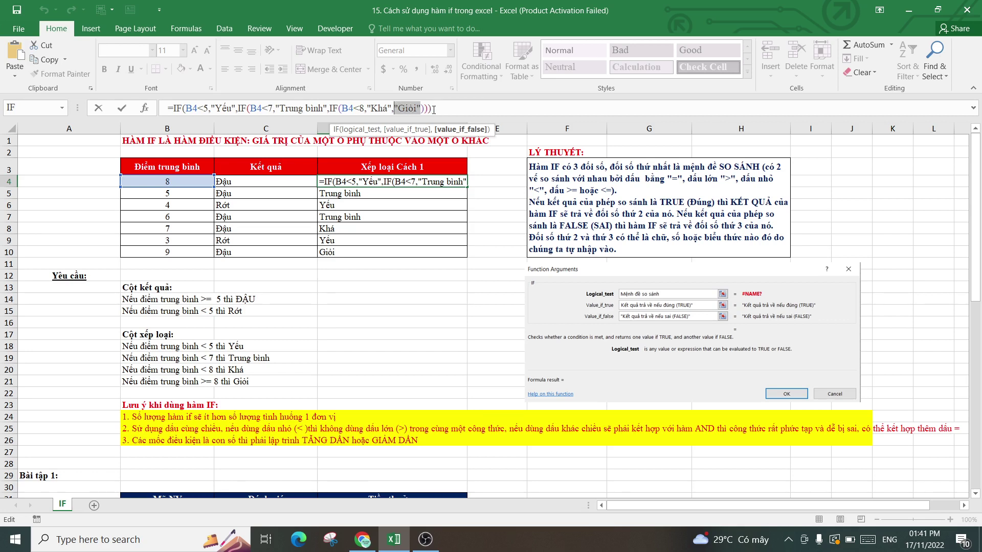
left_click(430, 108)
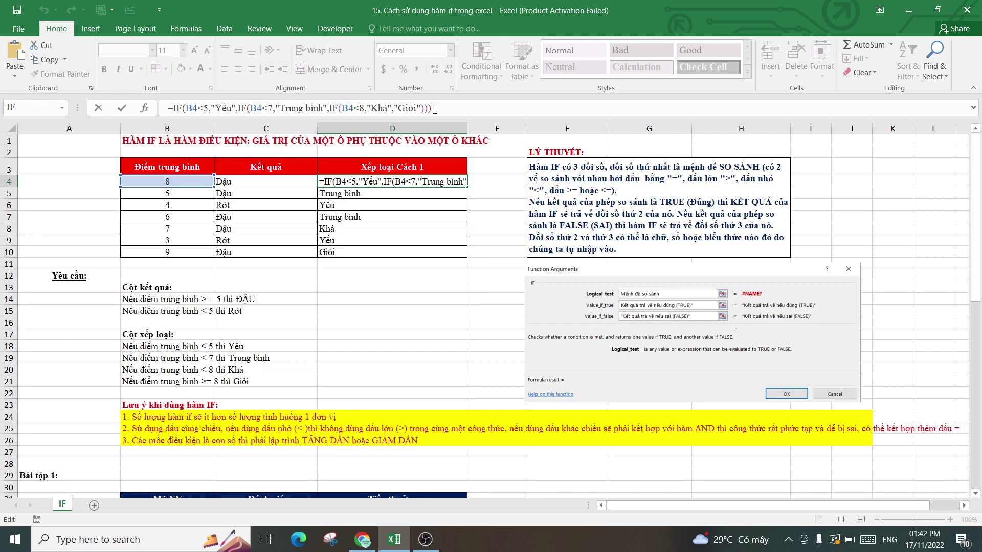
- Commit D4's formula and insert an IF function into E4
key("Return")
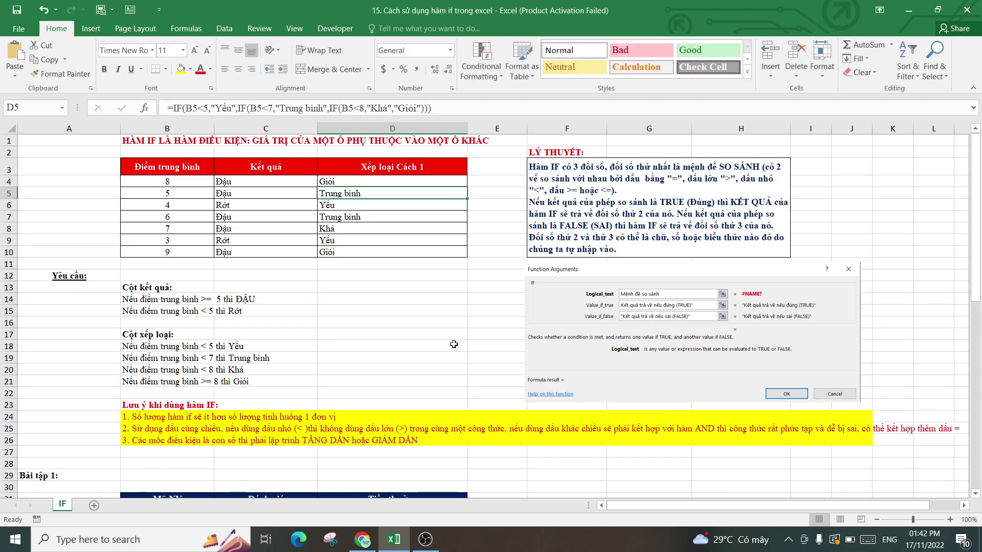
left_click(412, 183)
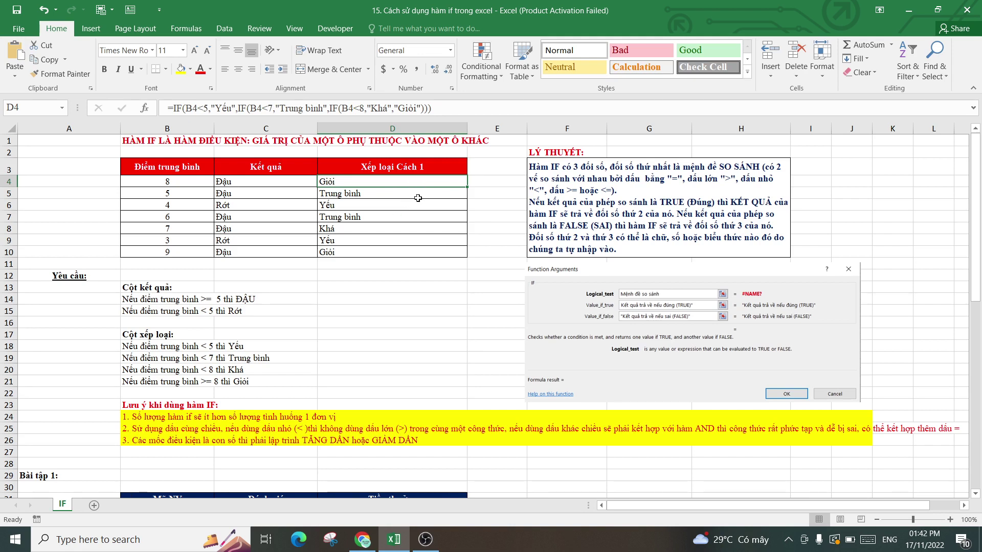
left_click(482, 181)
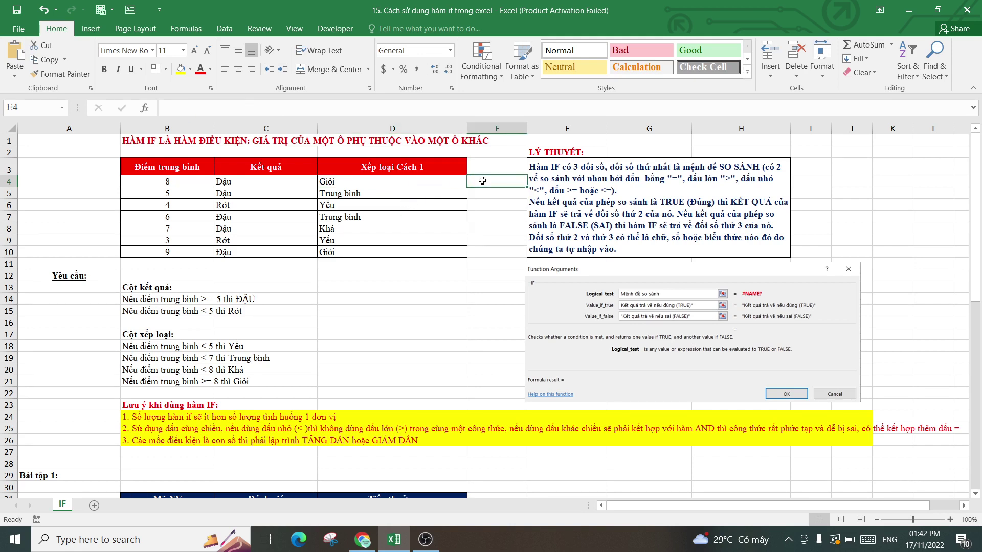
type("=")
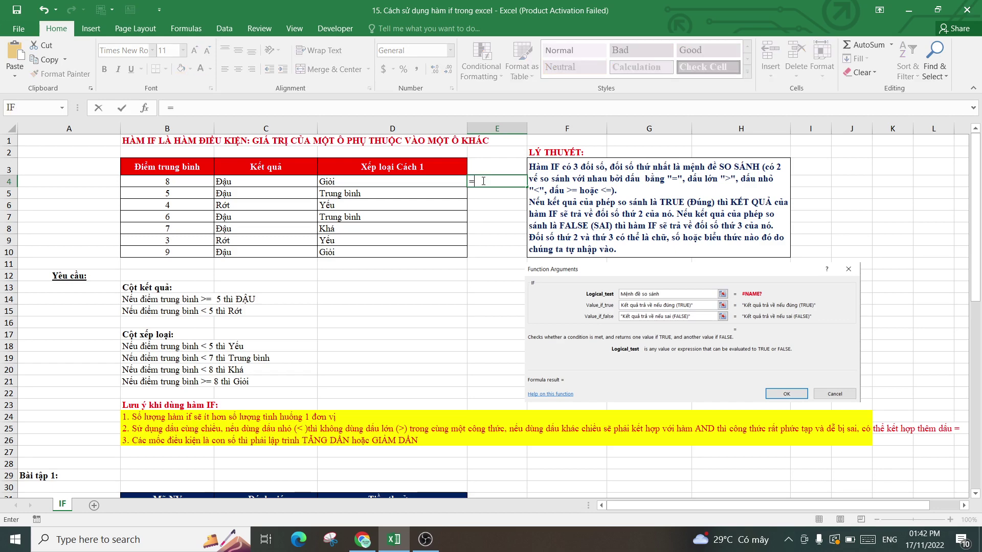
left_click(62, 108)
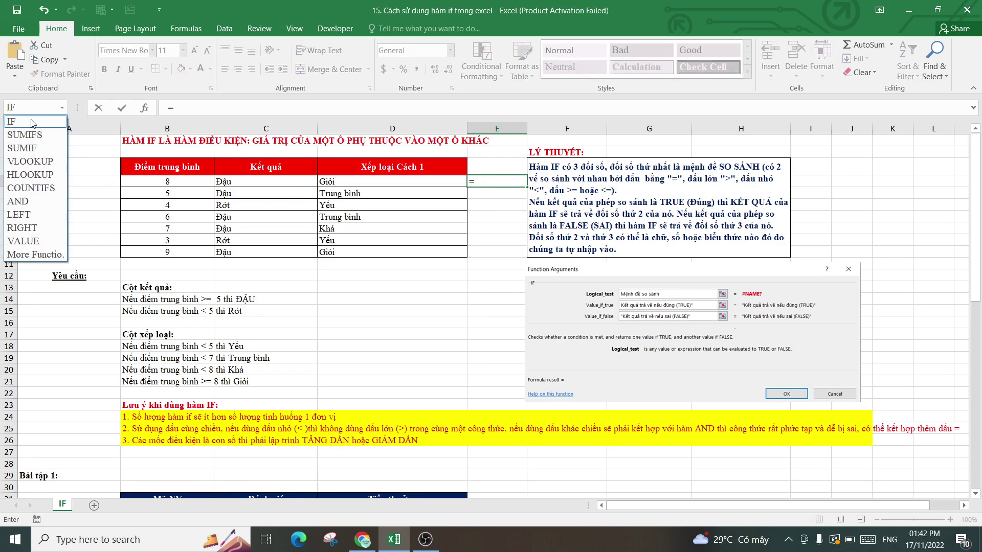
left_click(35, 121)
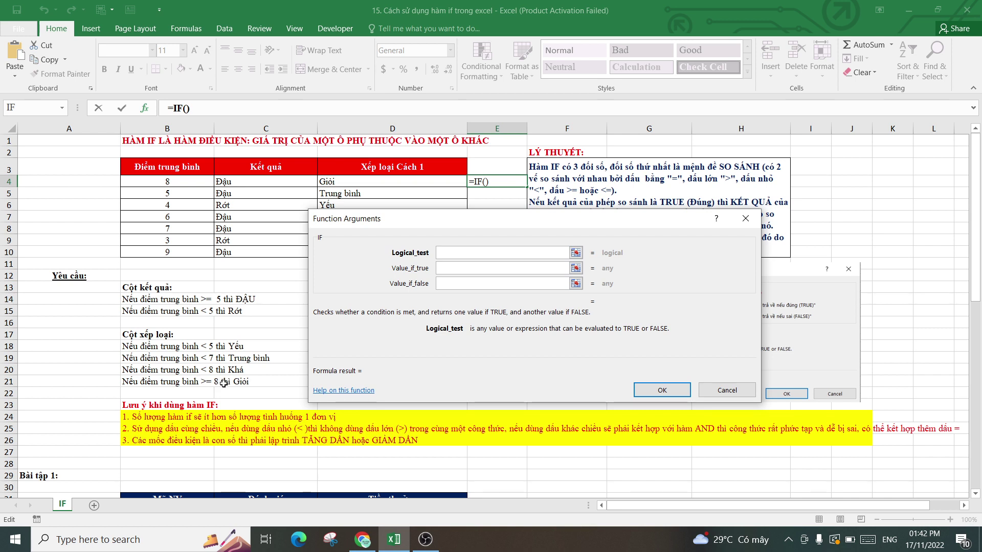
- Set E4's test to B4>=8 returning "Giỏi", with another IF nested as the false value
left_click(171, 180)
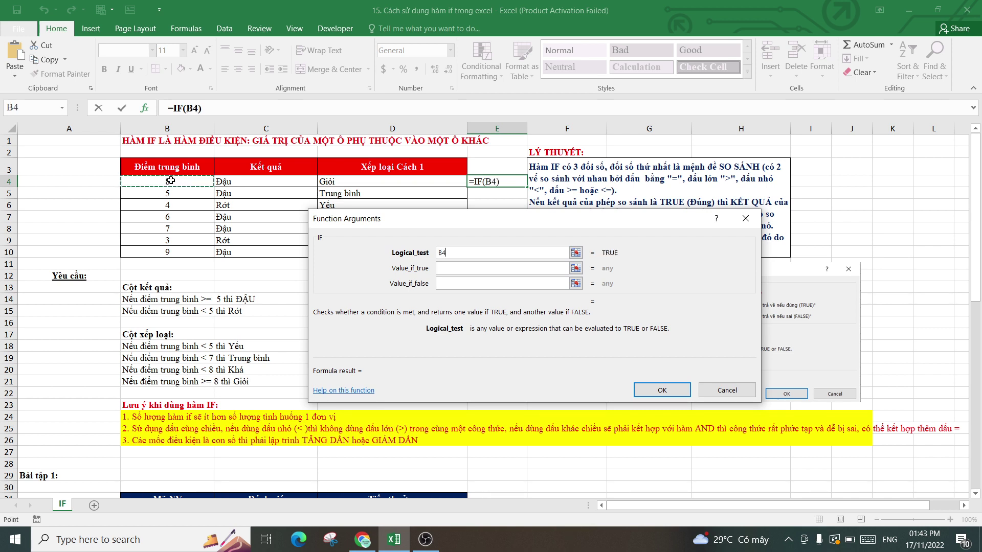
type(">=8")
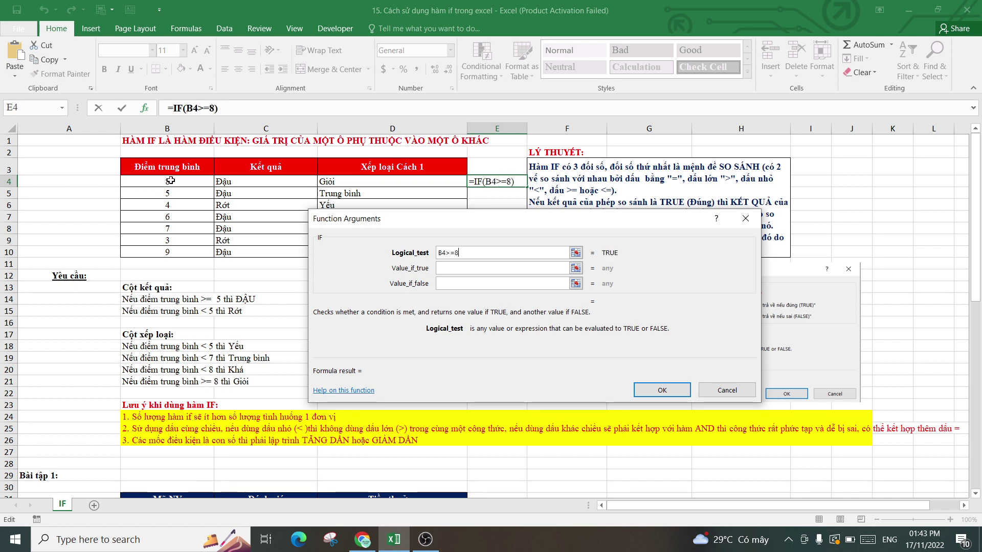
left_click(463, 272)
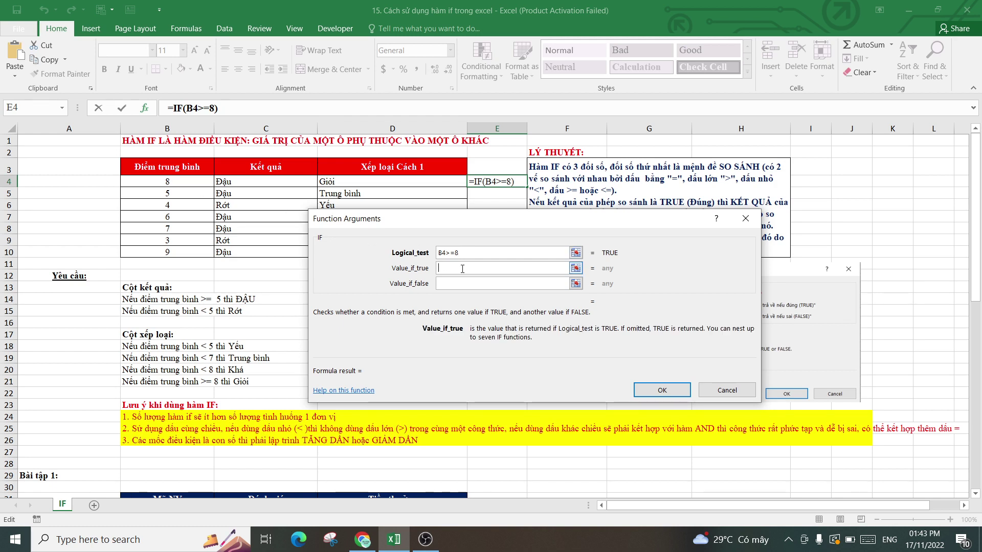
type("Giỏi")
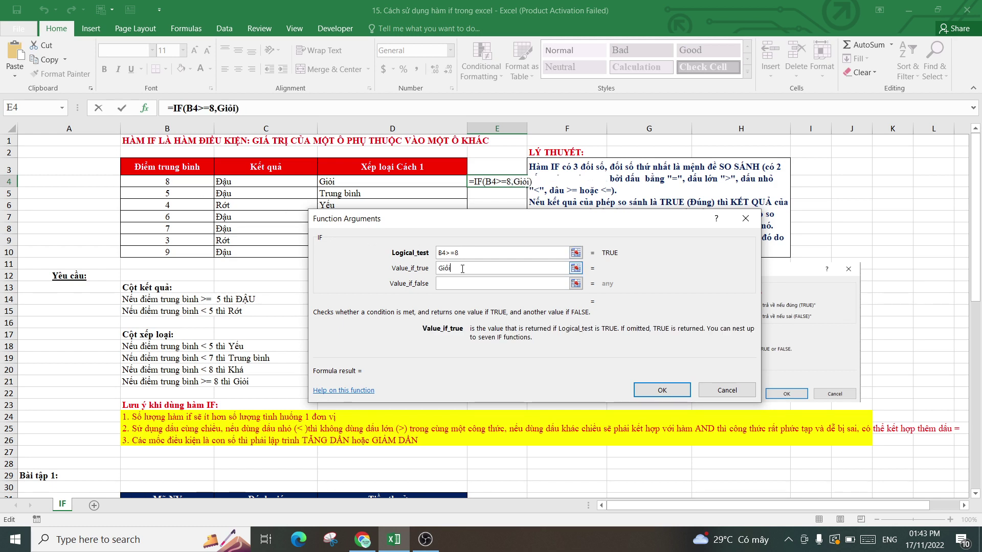
left_click(467, 284)
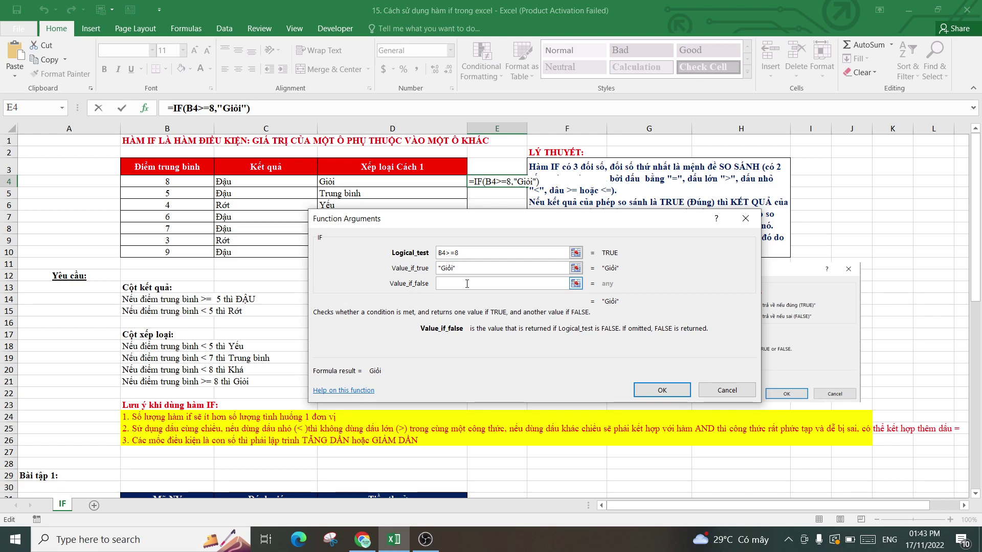
left_click(61, 108)
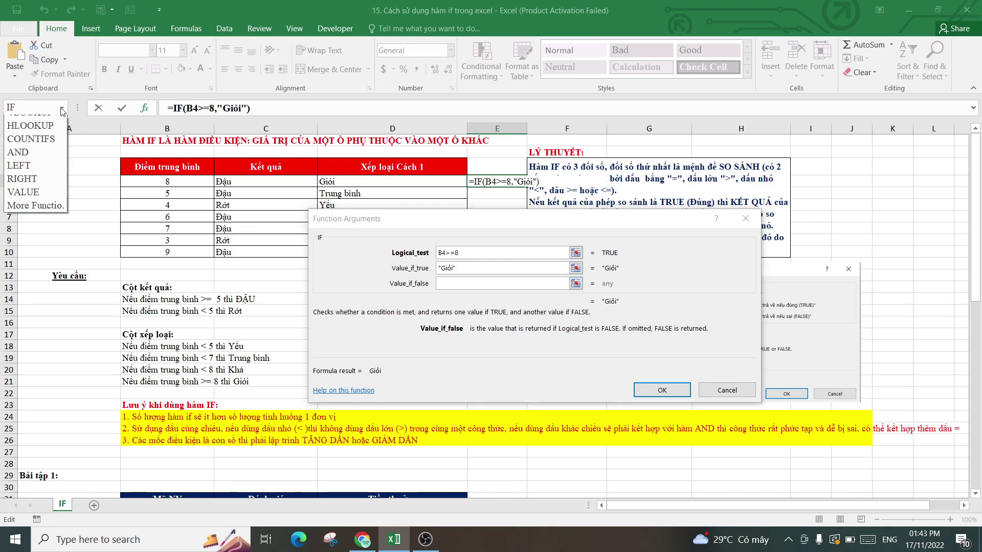
left_click(32, 123)
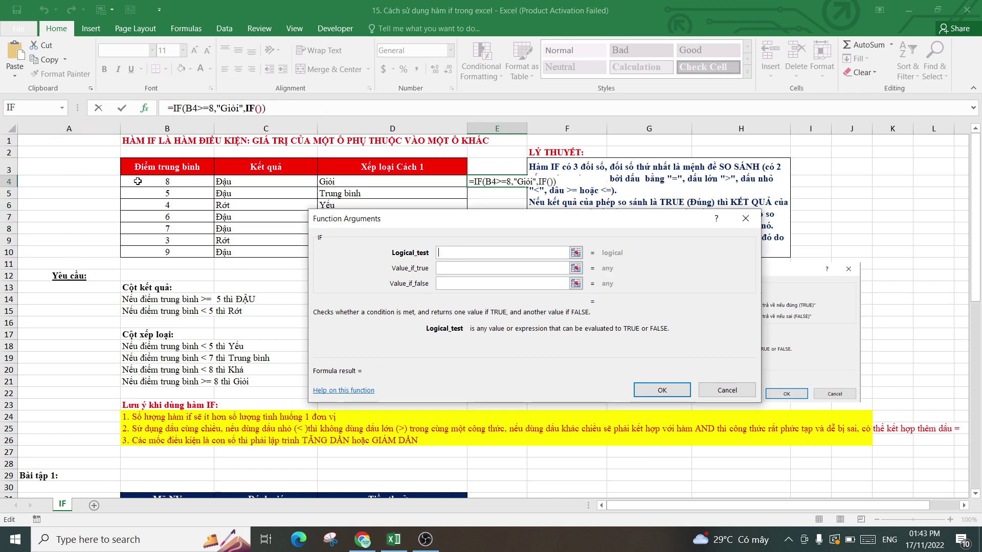
- Make the nested IF return "Khá" when B4>=7
left_click(187, 182)
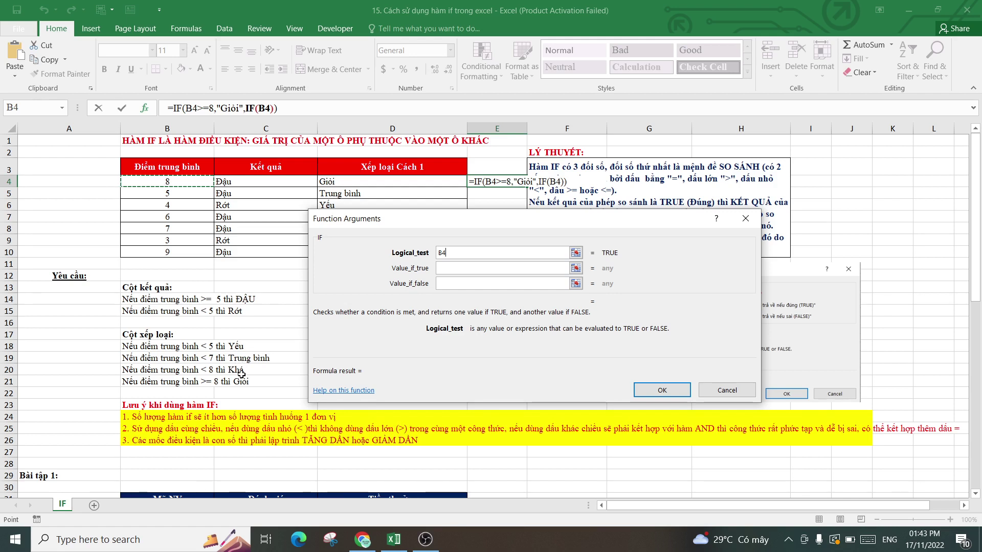
type(">=")
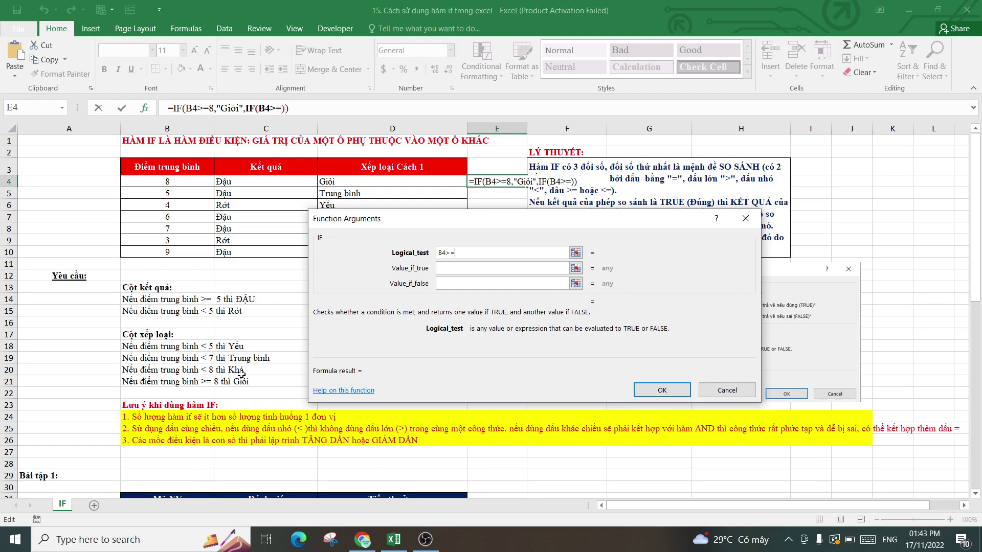
type("7")
key("Tab")
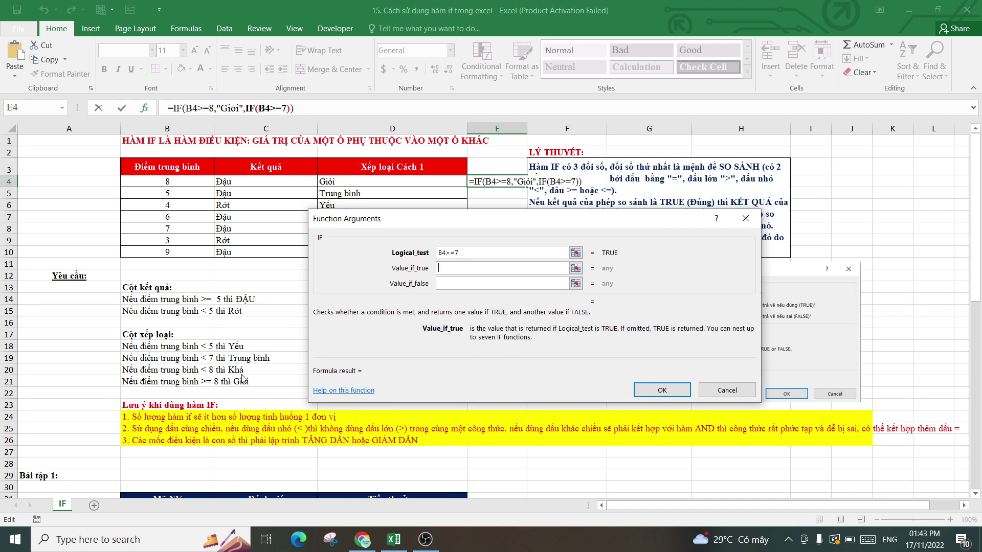
type("Khá")
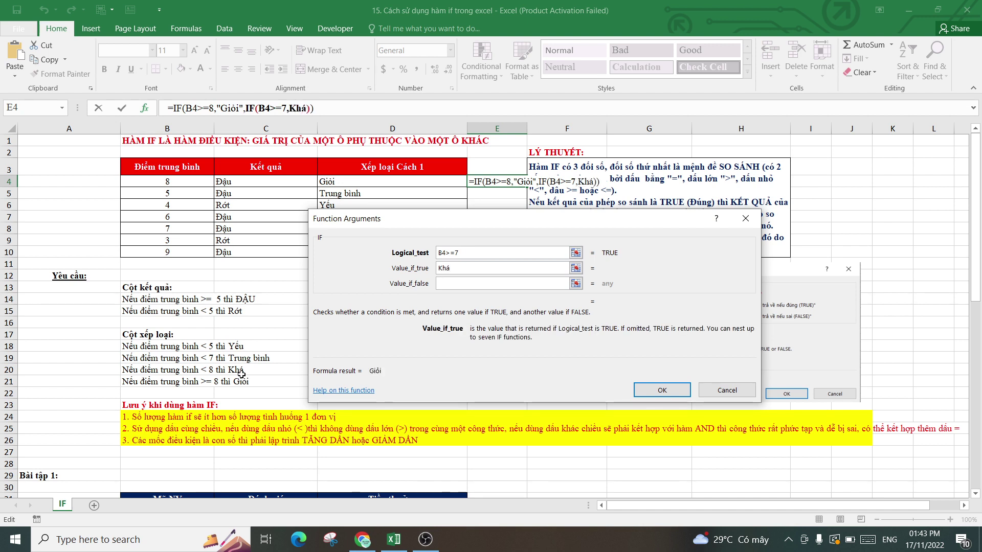
key("Tab")
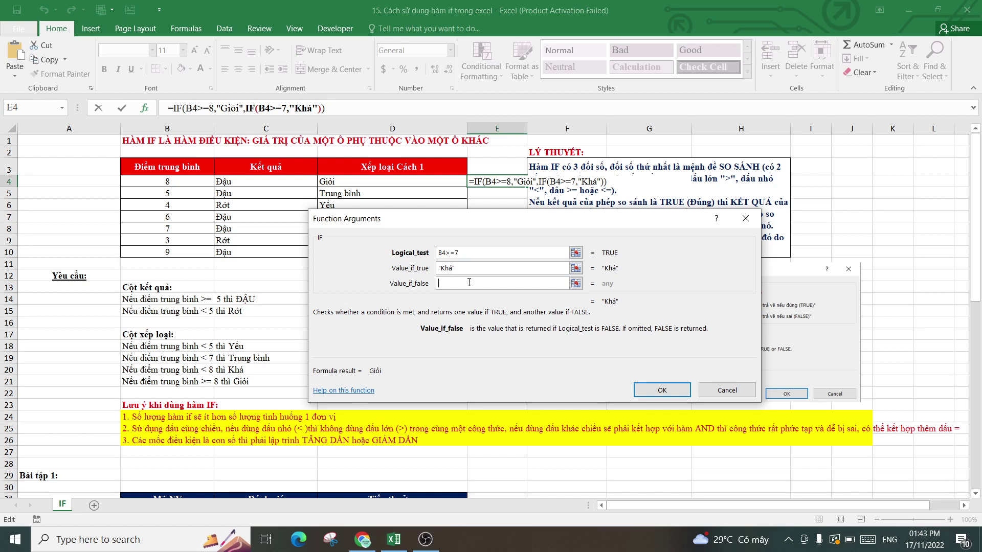
- Nest a third IF where B4>=5 gives "Trung binh", otherwise "Yếu", and enter the formula
left_click(62, 107)
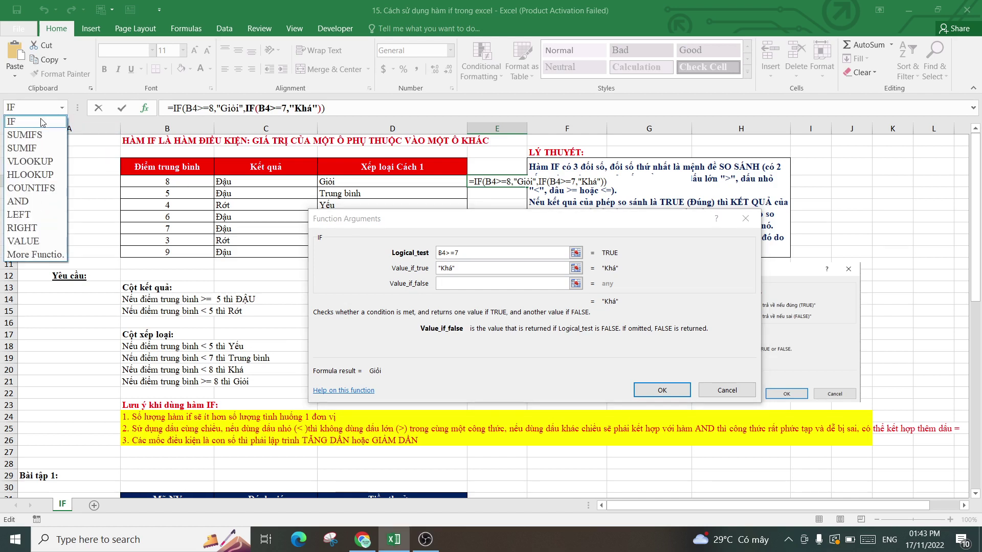
left_click(57, 121)
left_click(202, 182)
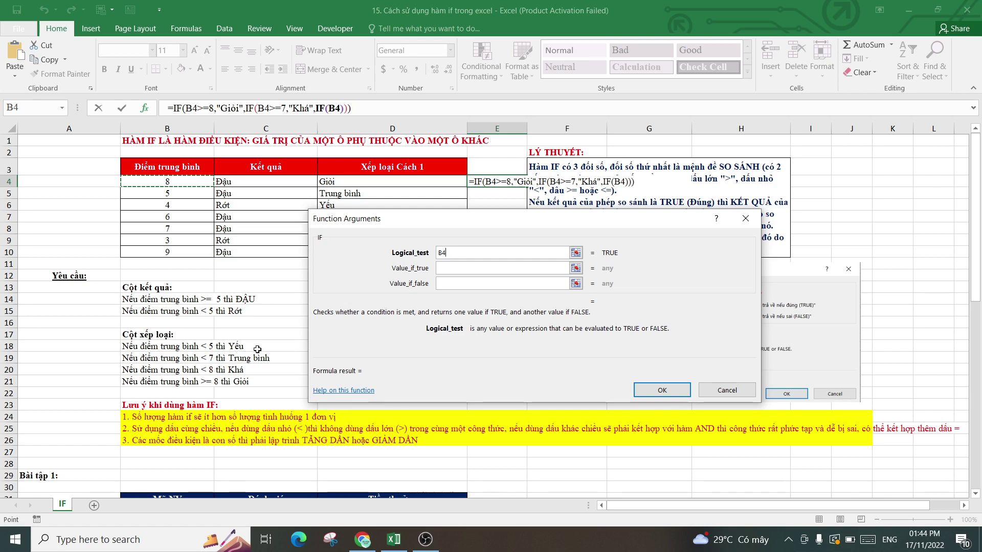
type(">")
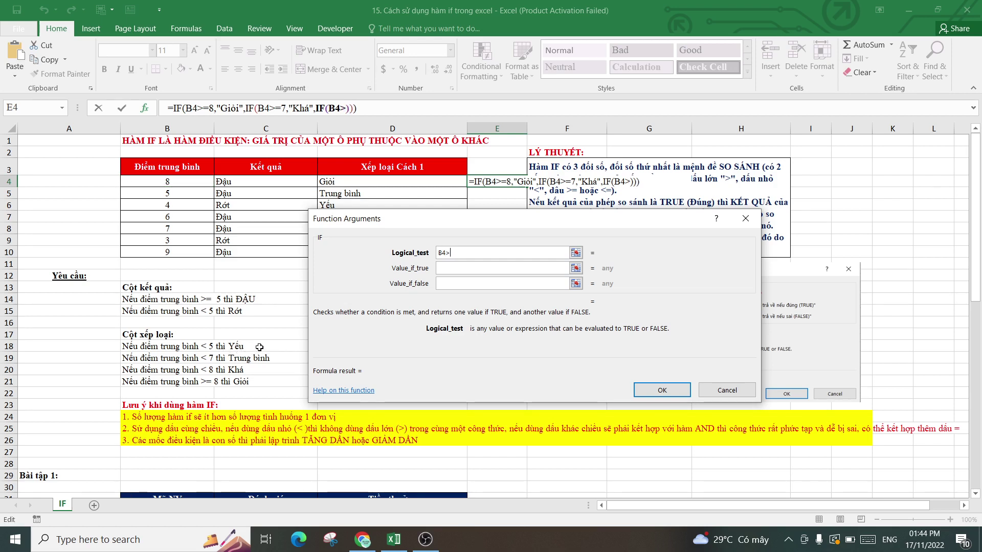
type("=5")
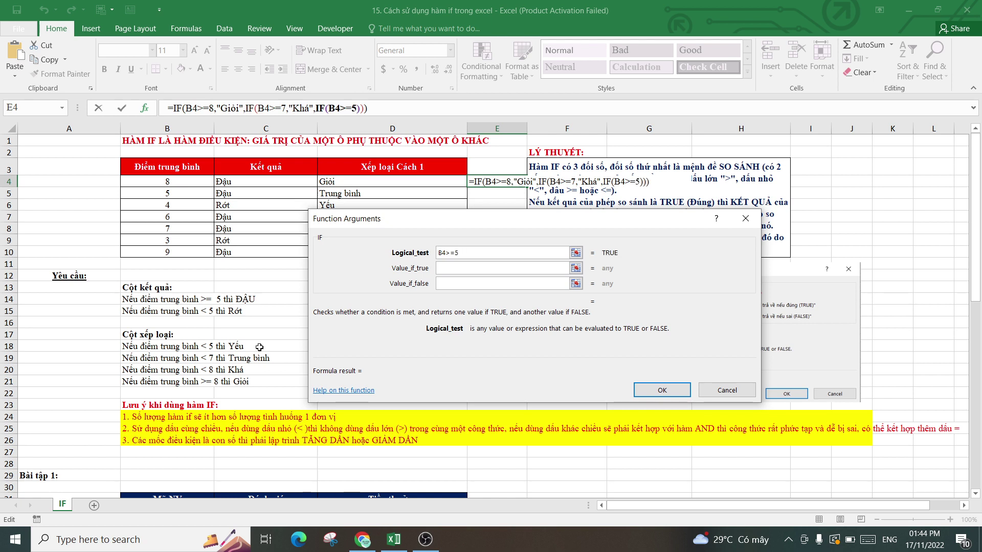
key("Tab")
type("Tru")
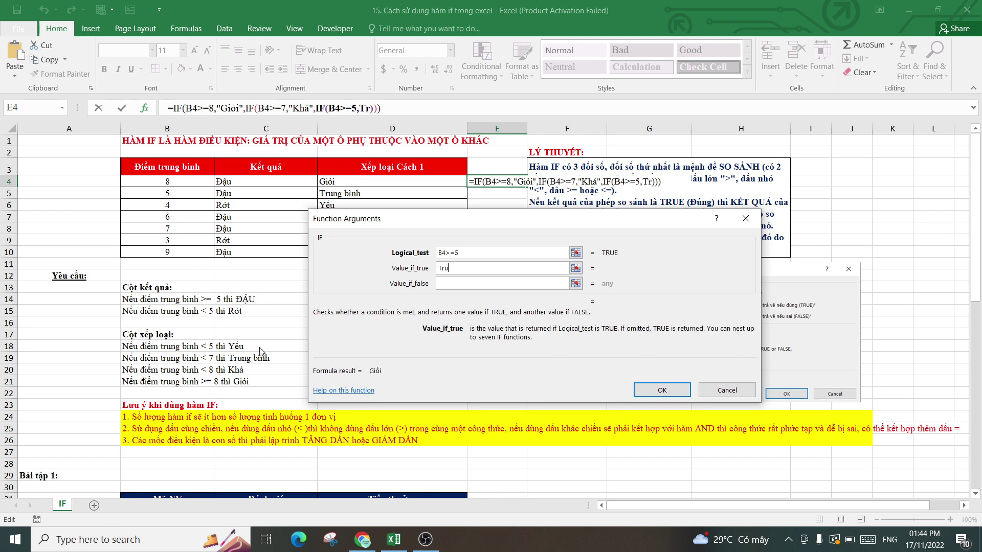
type("ng binh")
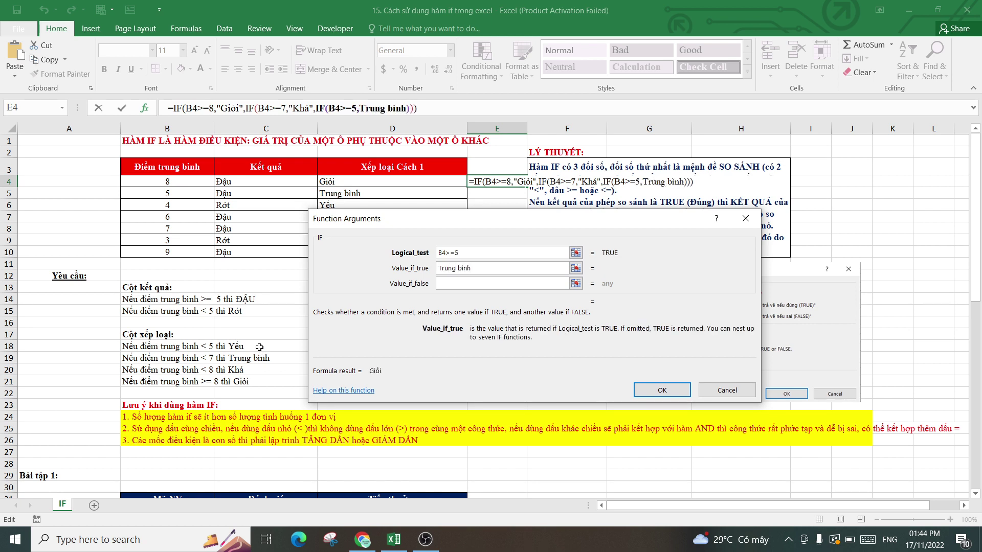
key("Tab")
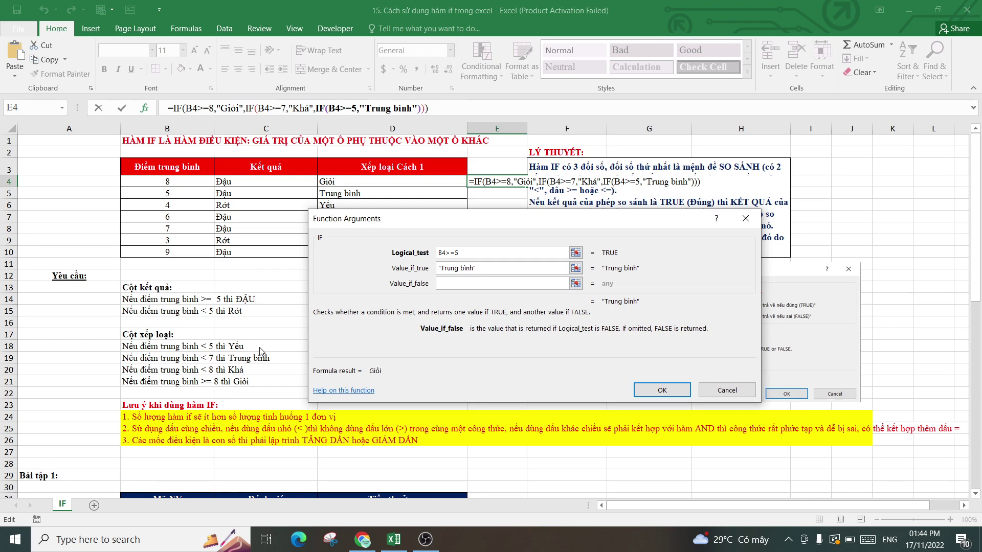
type("Yếu")
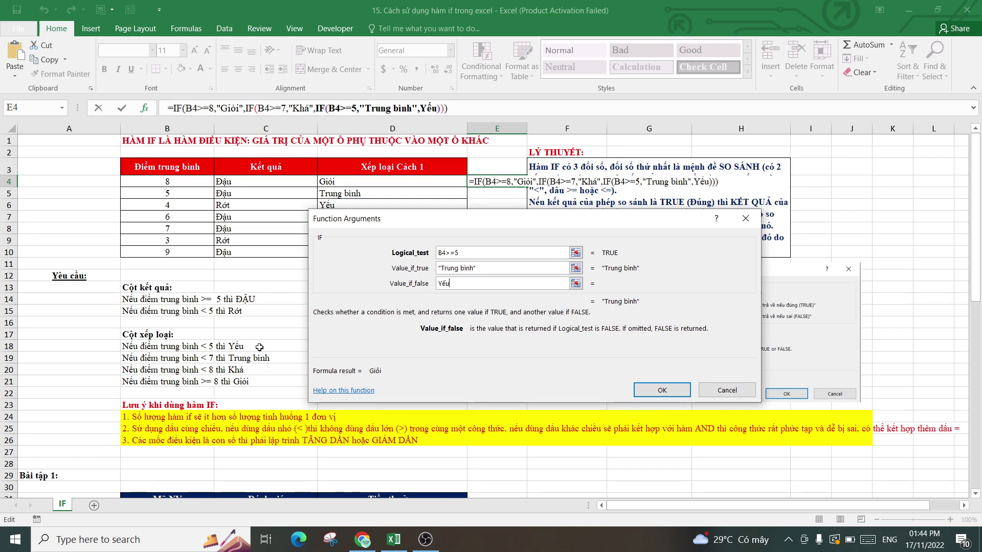
key("Return")
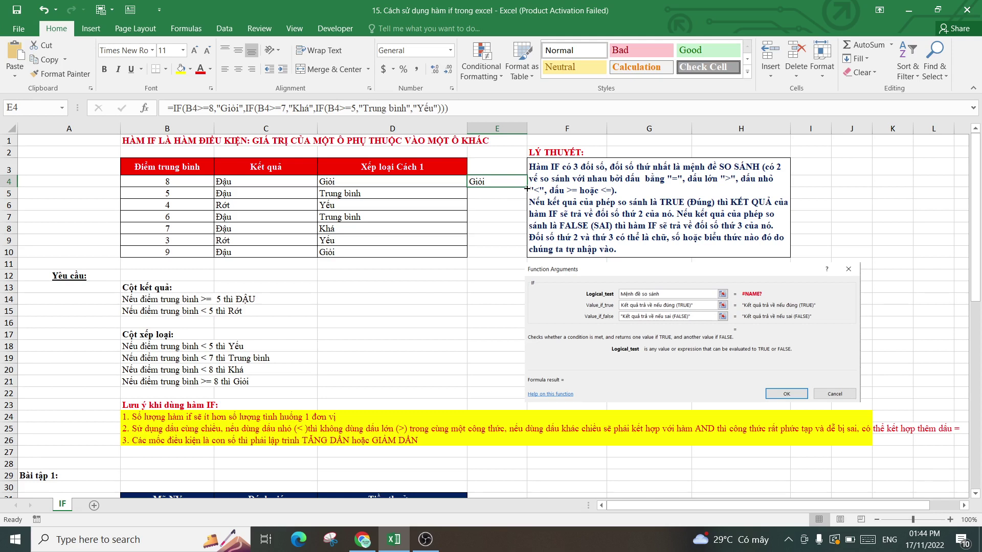
- Fill E4's formula down to E10 and compare it with D4's formula
left_click_drag(524, 191, 522, 254)
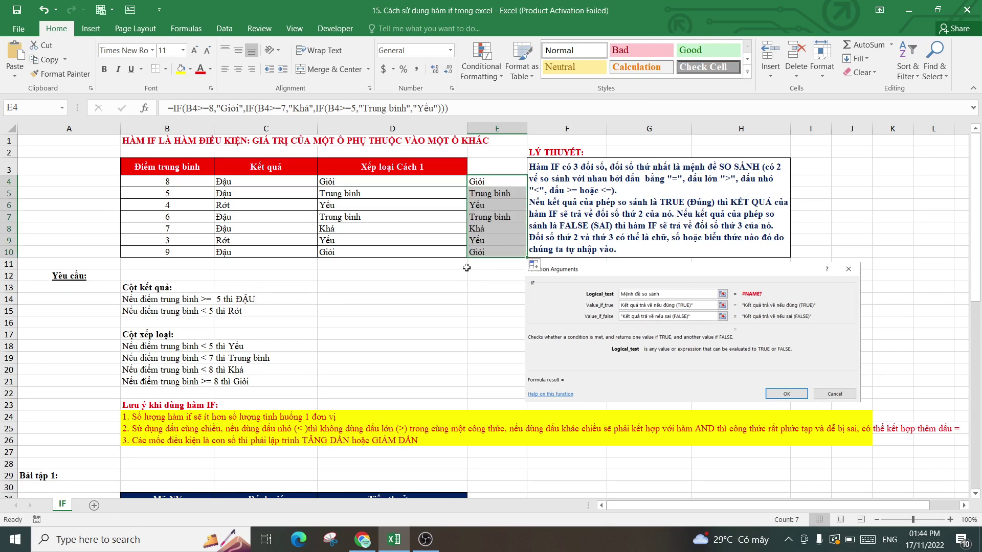
left_click(483, 183)
left_click(376, 183)
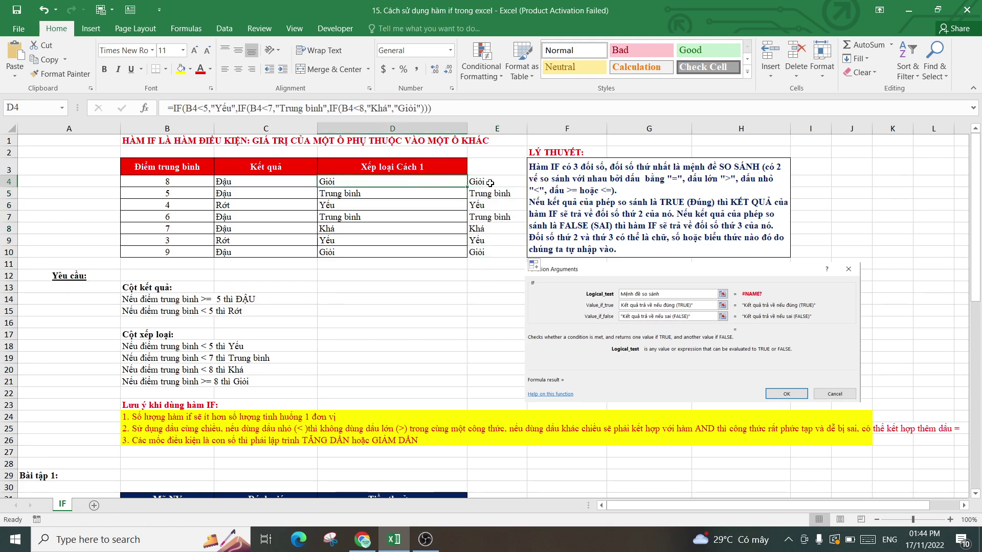
key("Right")
- Compare the D and E grading formulas row by row for rows 5 through 10
left_click(412, 194)
left_click(485, 193)
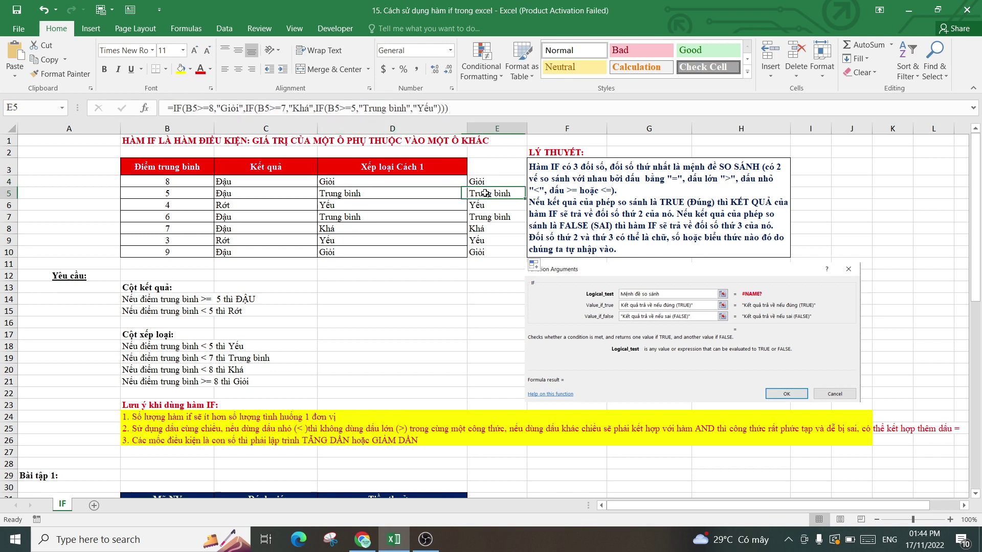
left_click(383, 205)
left_click(476, 205)
left_click(374, 215)
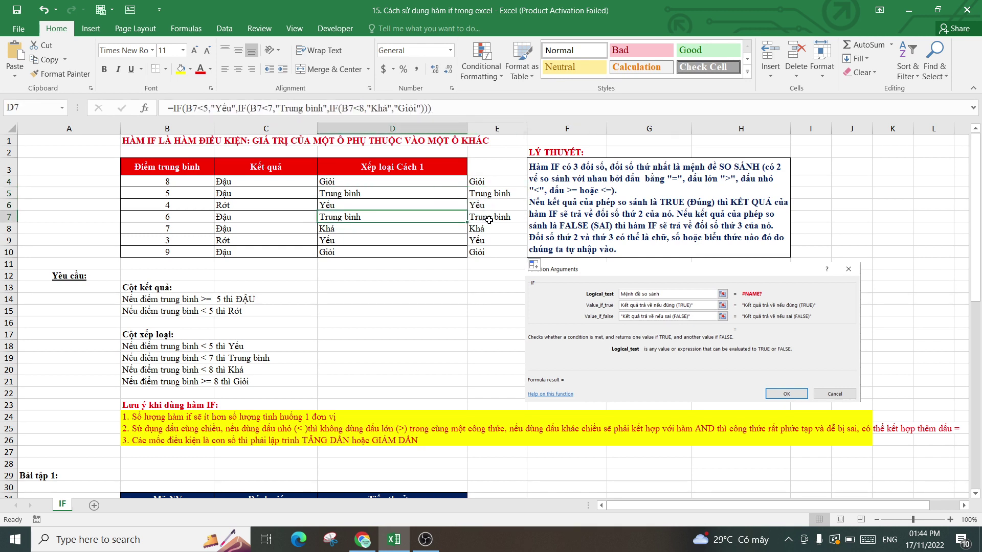
left_click(481, 219)
left_click(407, 228)
left_click(480, 229)
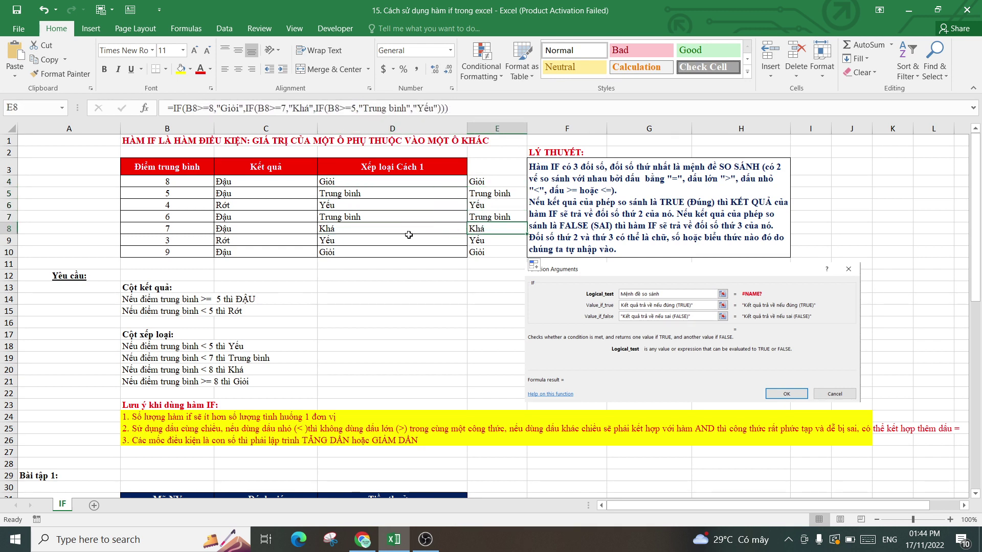
left_click(409, 236)
left_click(485, 236)
left_click(433, 251)
left_click(487, 251)
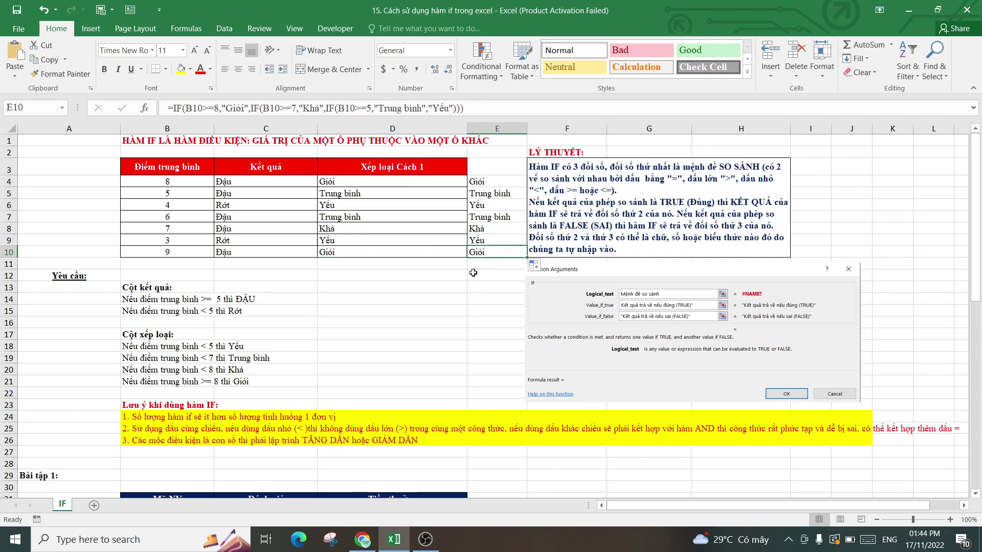
left_click(410, 287)
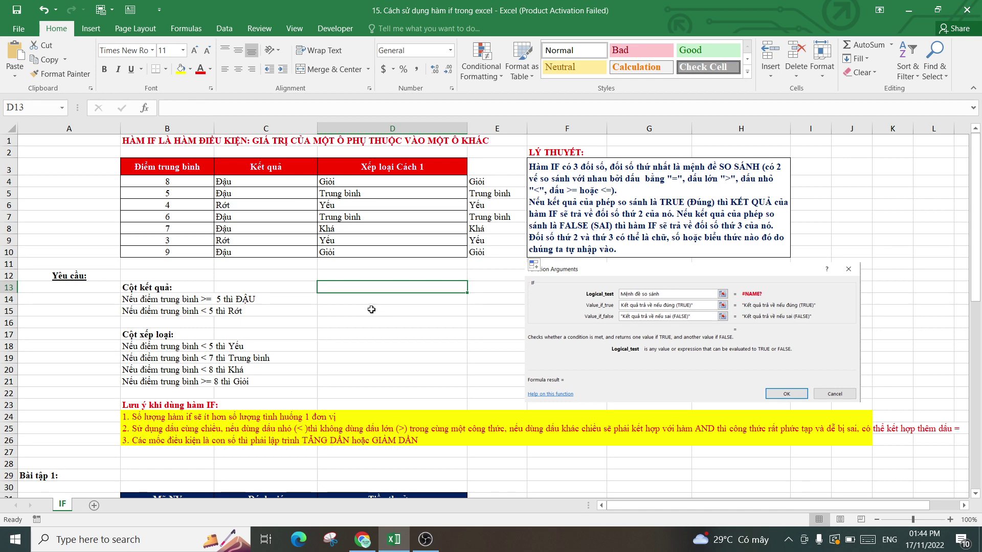
- Scroll down to the Bài tập 1 bonus table and insert an IF function in D32
scroll(371, 310, "down", 3)
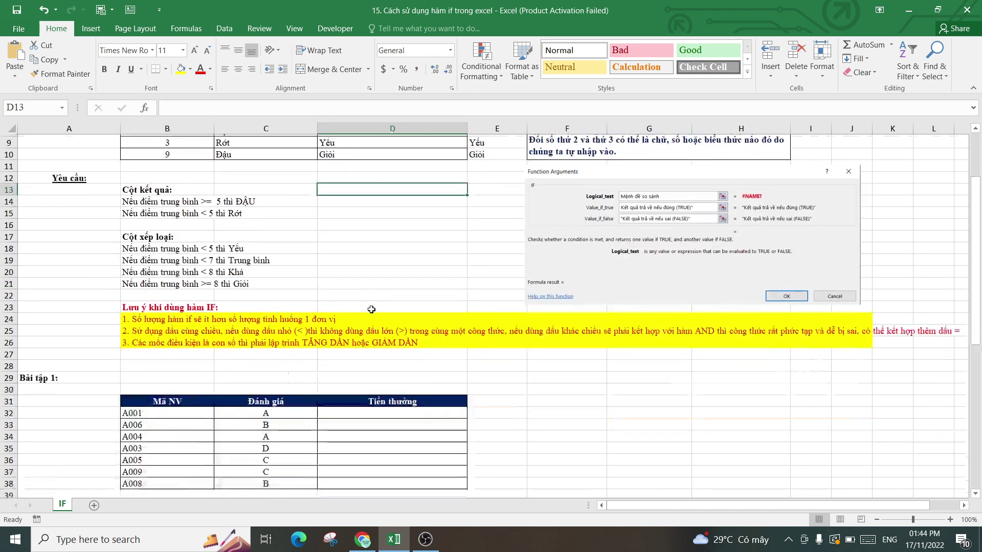
scroll(372, 310, "down", 1)
scroll(371, 309, "down", 2)
scroll(371, 310, "down", 1)
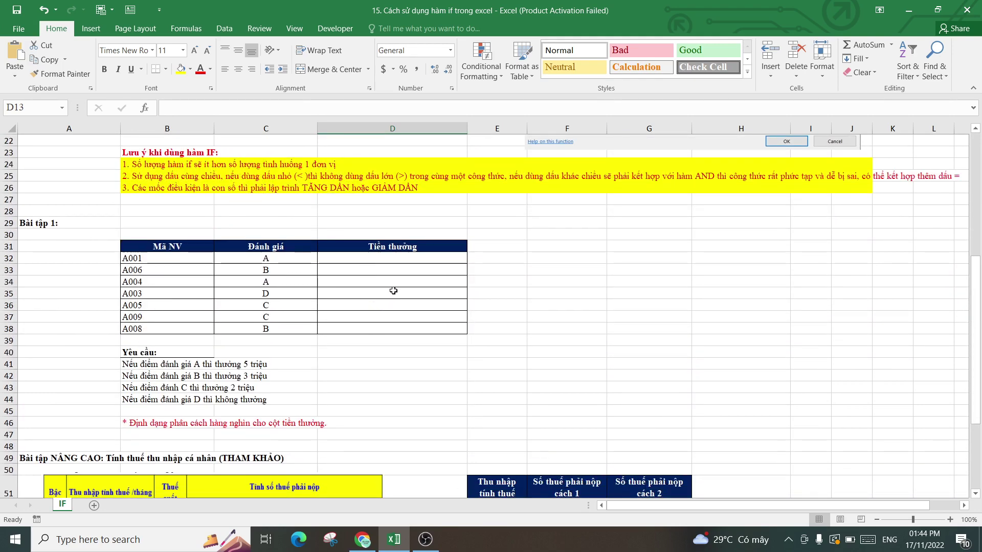
scroll(393, 290, "down", 1)
left_click(381, 224)
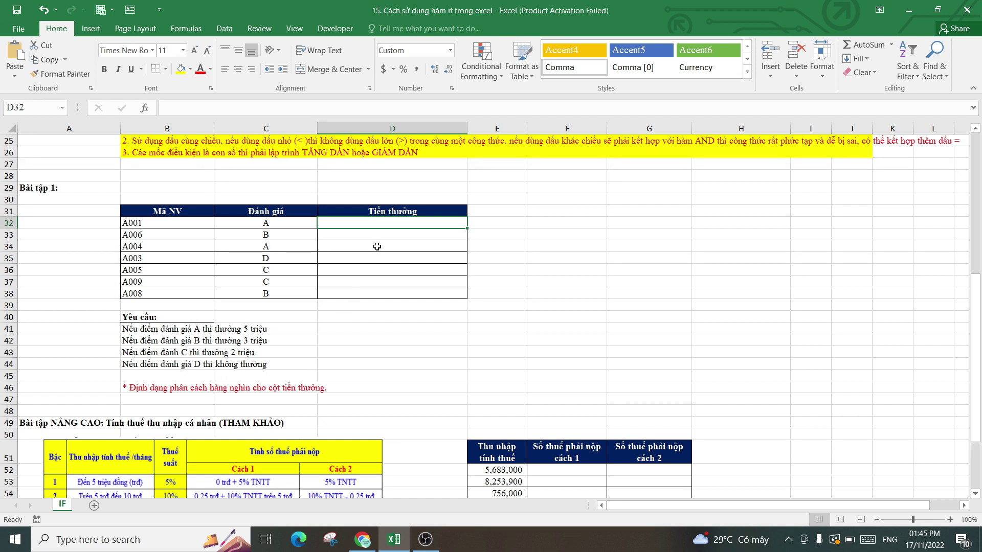
type("=")
left_click(61, 108)
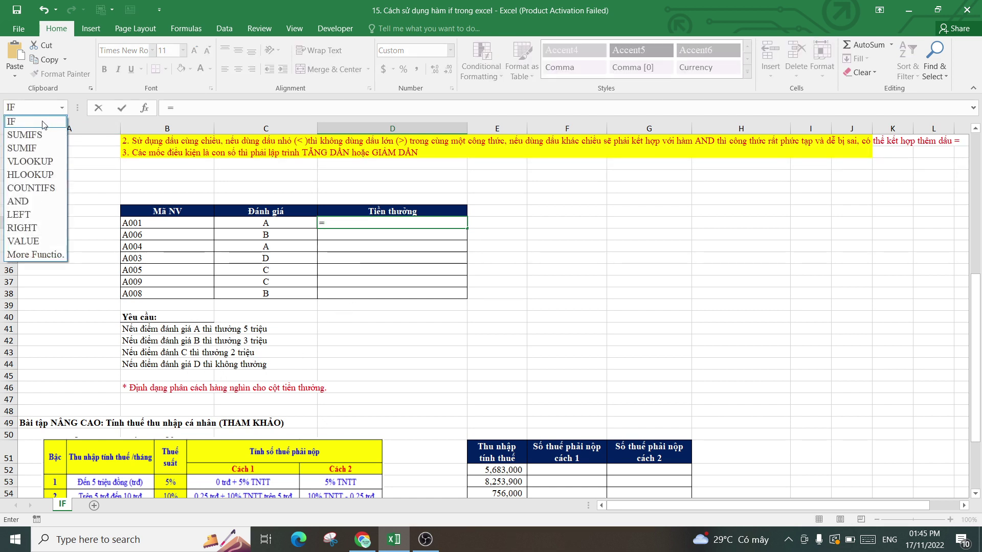
left_click(42, 124)
- Set D32's test to C32="A" with 5000000 as the value if true
left_click(255, 223)
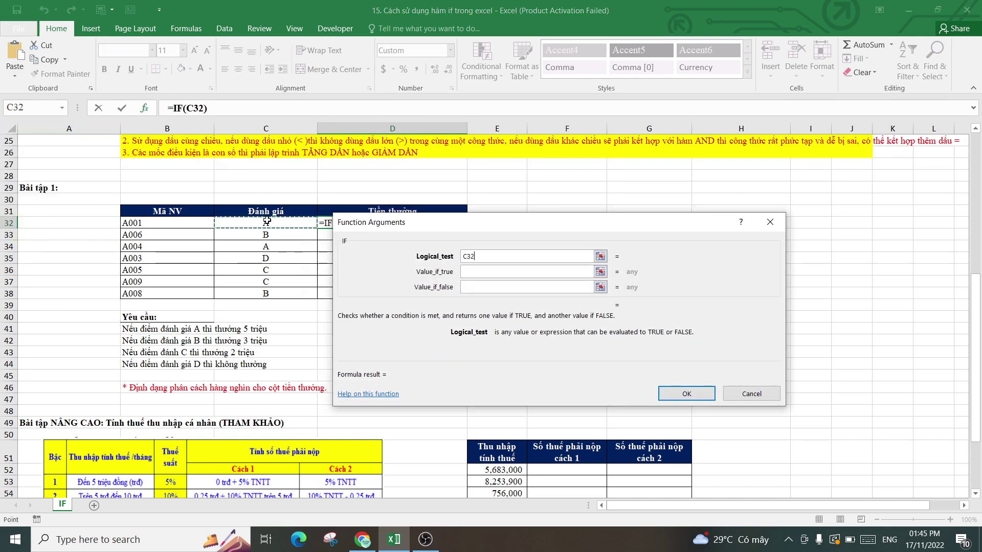
type("=\"")
type("a\"")
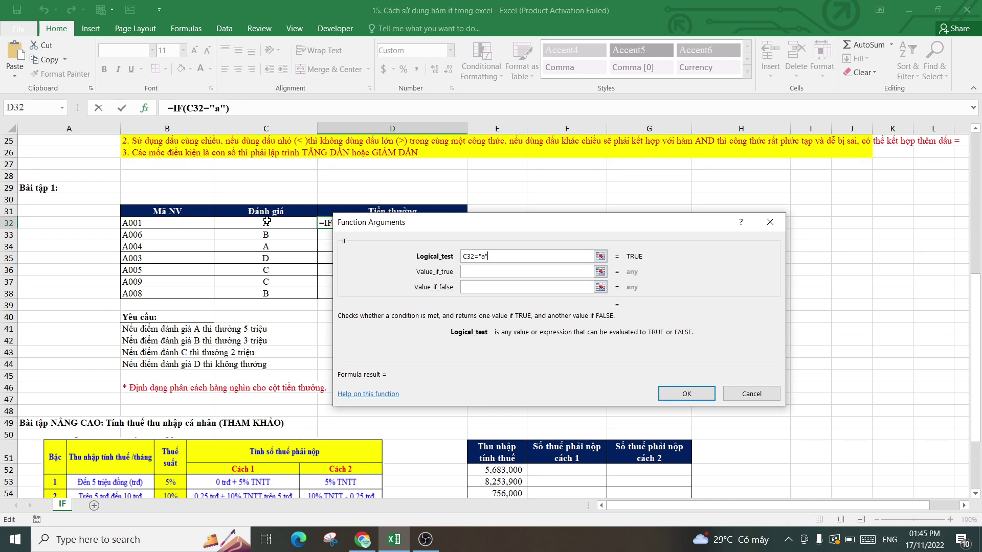
key("BackSpace")
key("BackSpace")
type("\"")
key("Tab")
type("5")
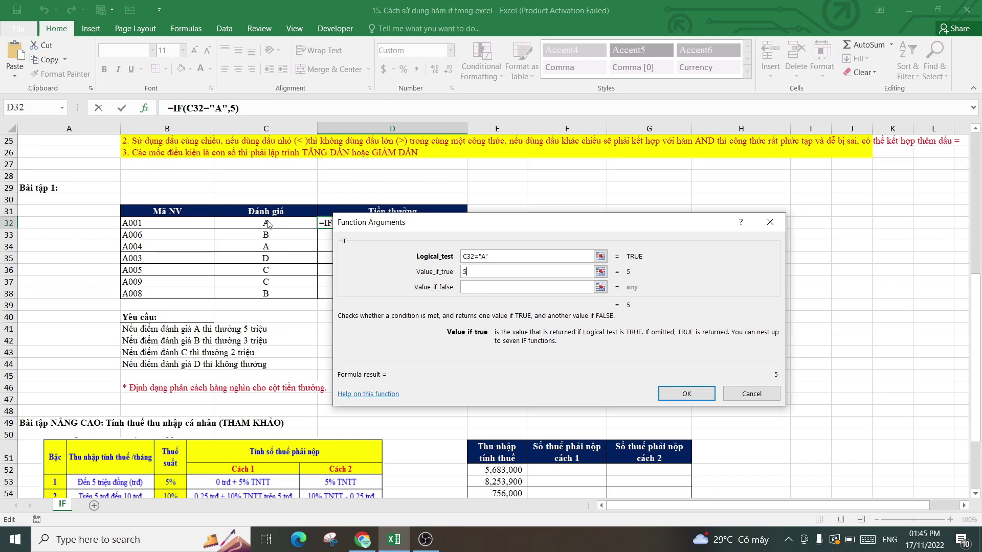
type("00000")
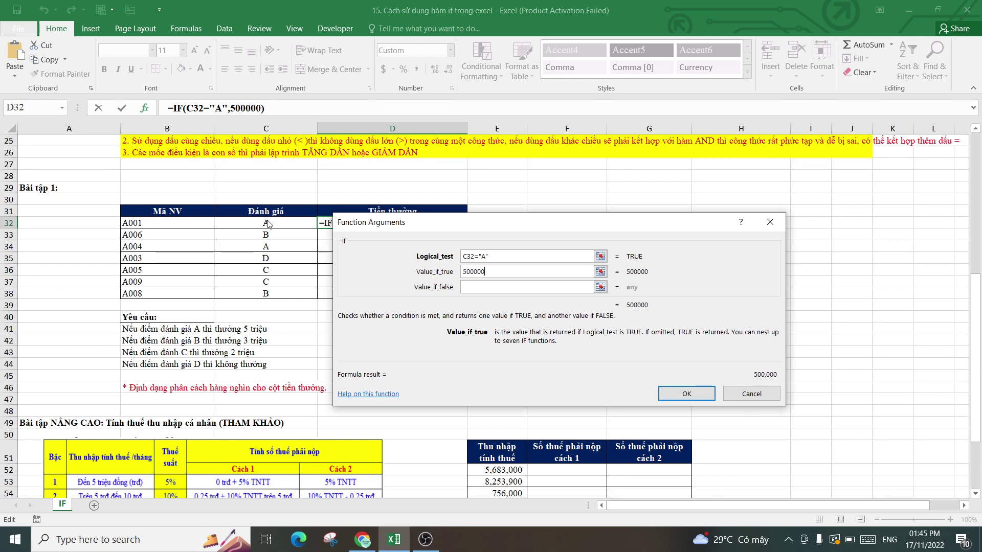
type("0")
key("Tab")
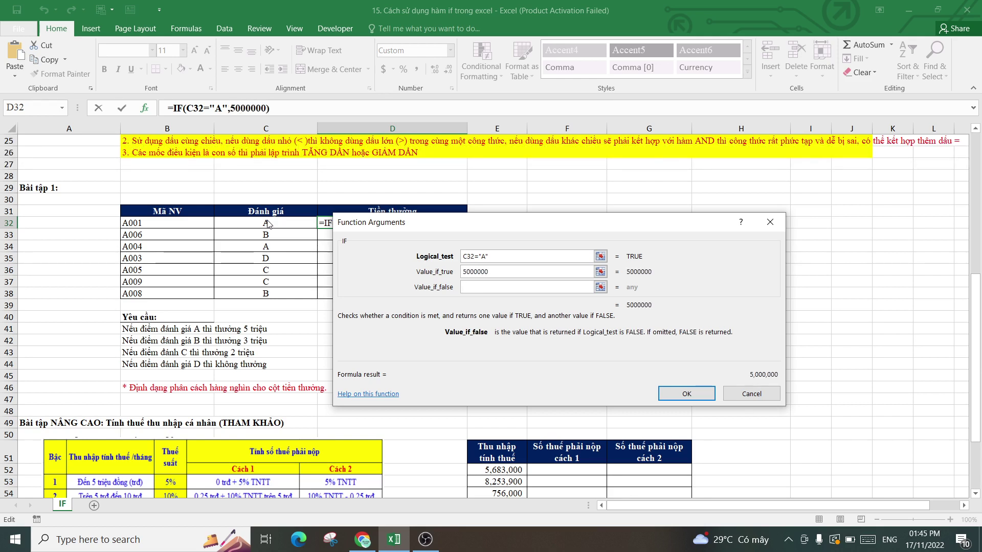
- Nest a second IF in D32 that returns 3000000 when C32 is "B"
left_click(62, 107)
left_click(37, 124)
left_click(260, 224)
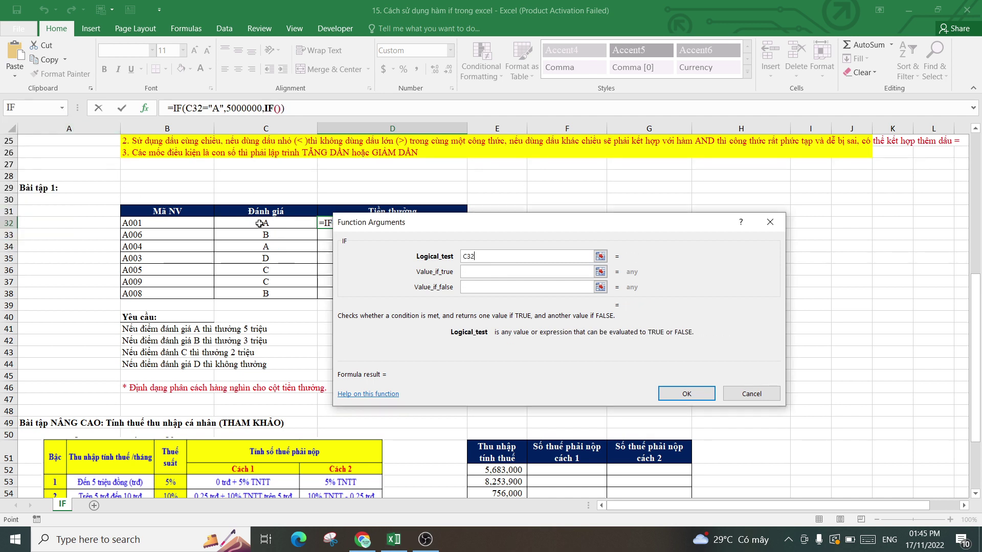
type("=\"")
type("B\"")
key("Tab")
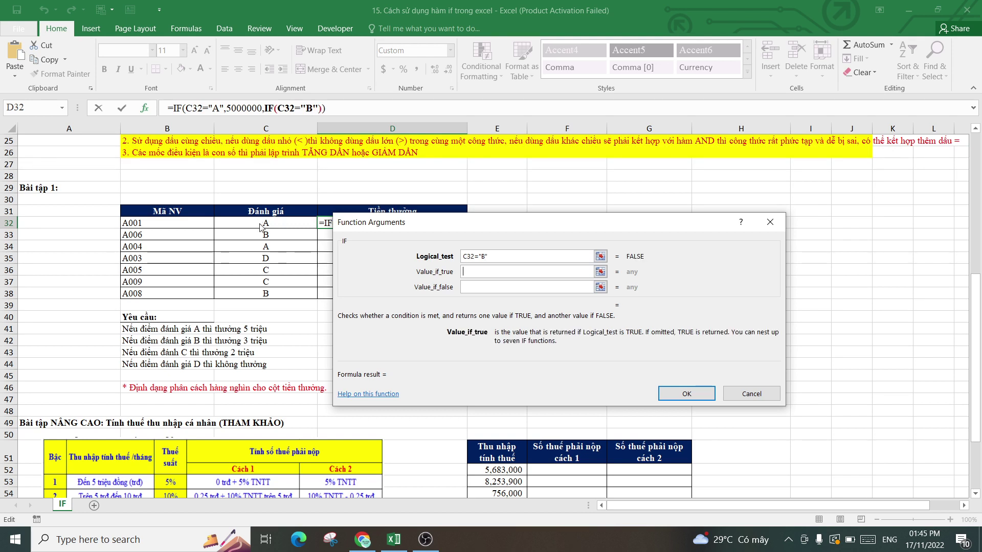
type("30000")
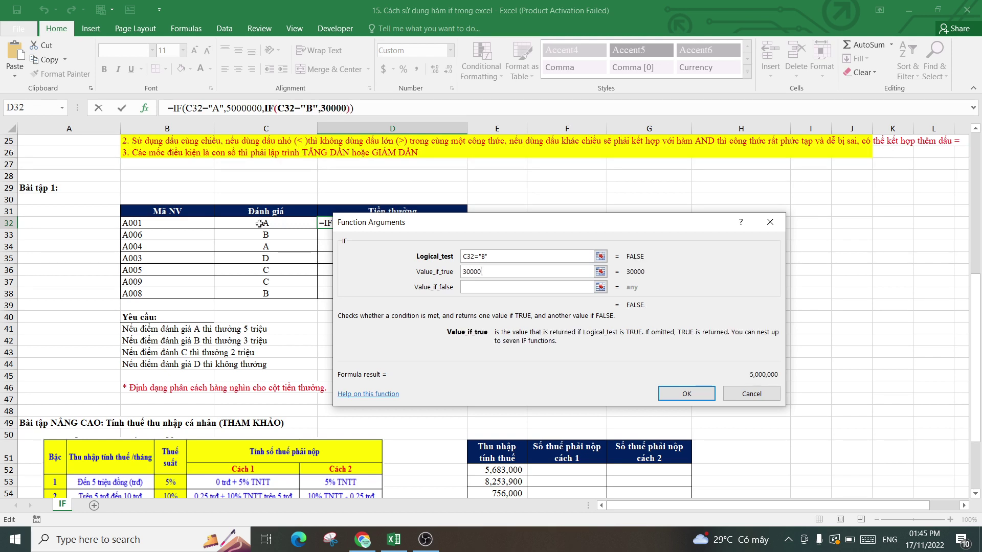
type("00")
key("Tab")
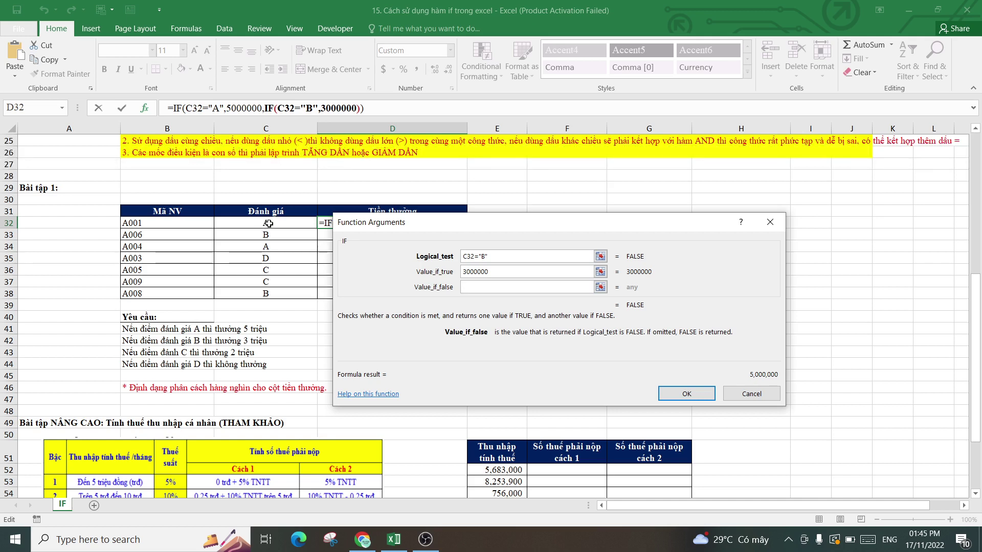
- Nest a third IF returning 2000000 when C32 is "C", otherwise 0, and confirm the formula
left_click(62, 108)
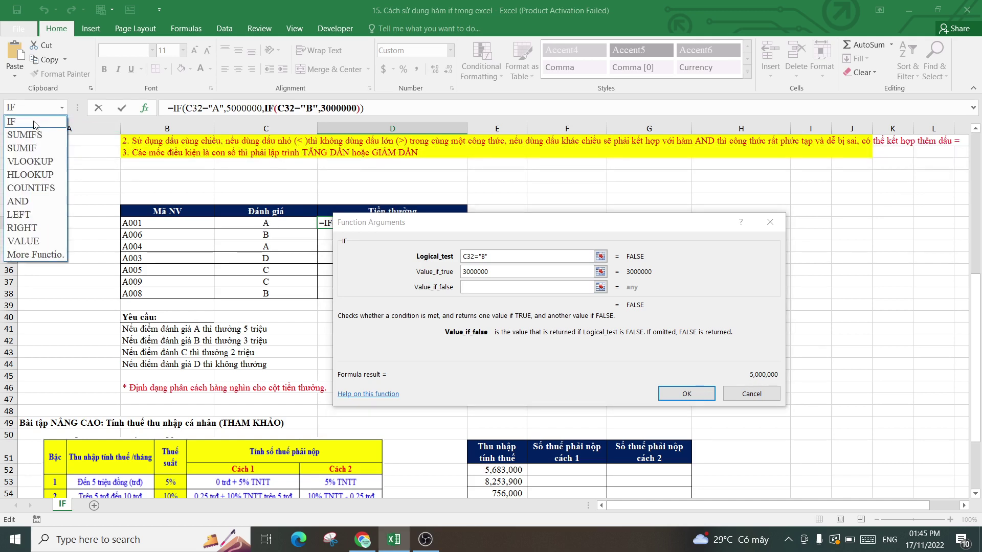
left_click(36, 123)
left_click(277, 223)
type("=")
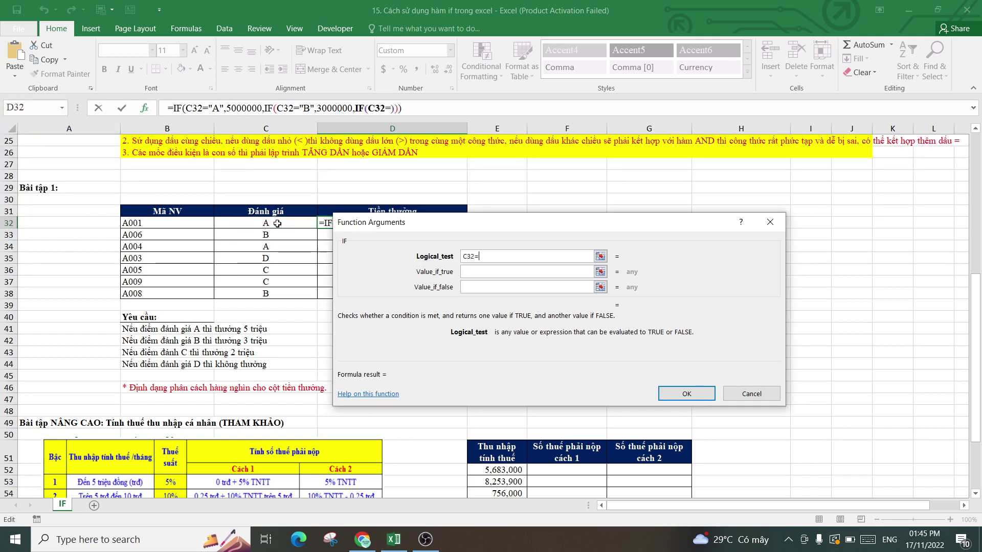
type("\"C\"")
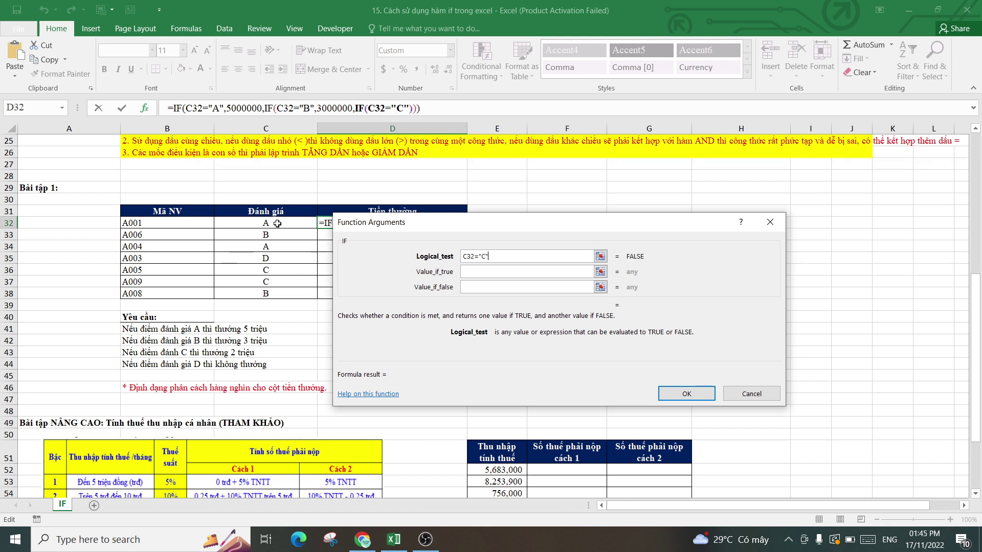
key("Tab")
type("2000")
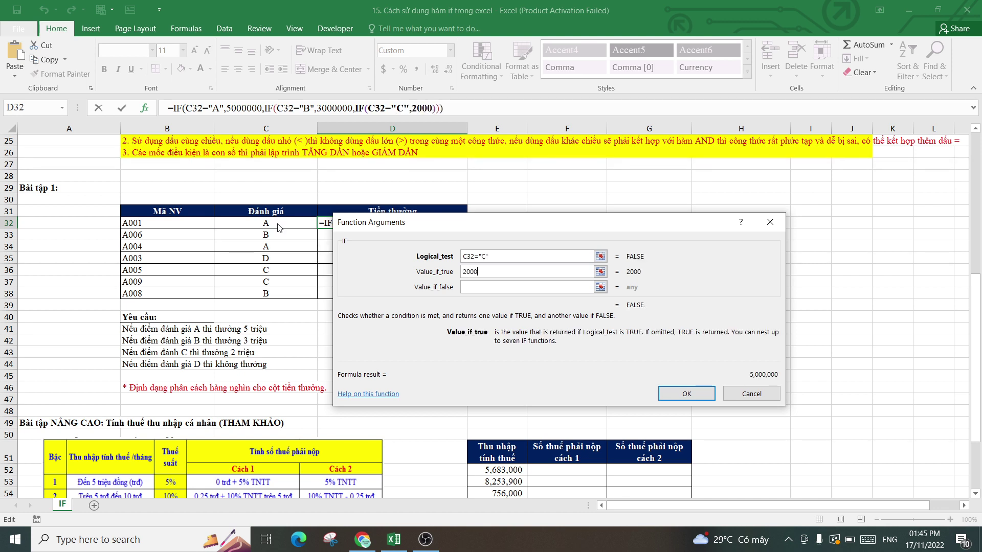
type("000")
key("Tab")
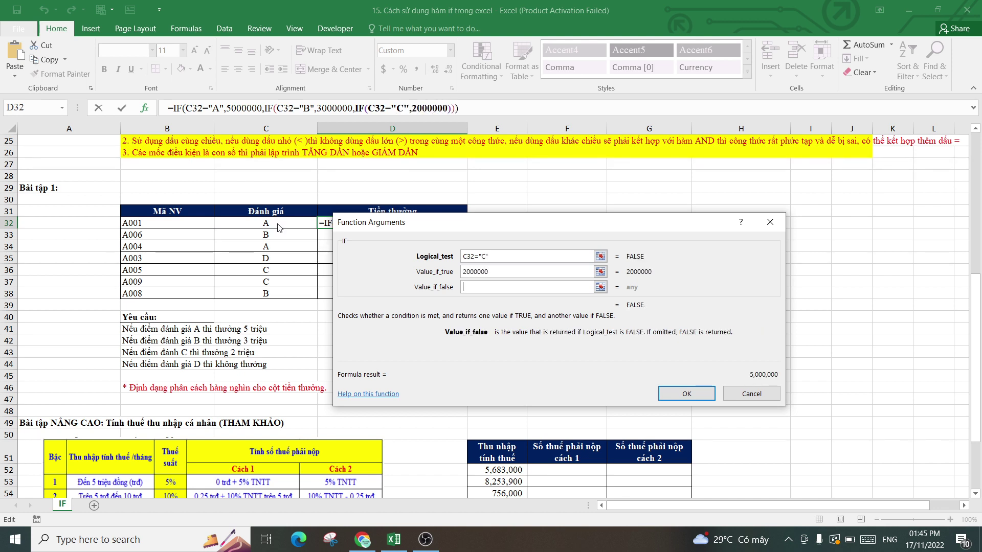
type(",0")
key("Return")
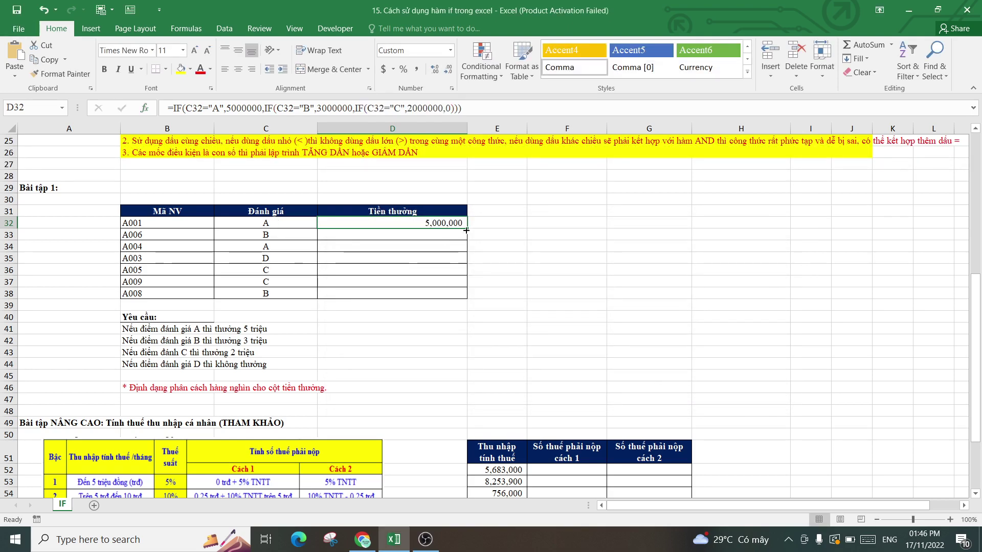
- Fill the bonus formula from D32 down to D38 and scroll down to the income-tax table
left_click_drag(466, 228, 457, 296)
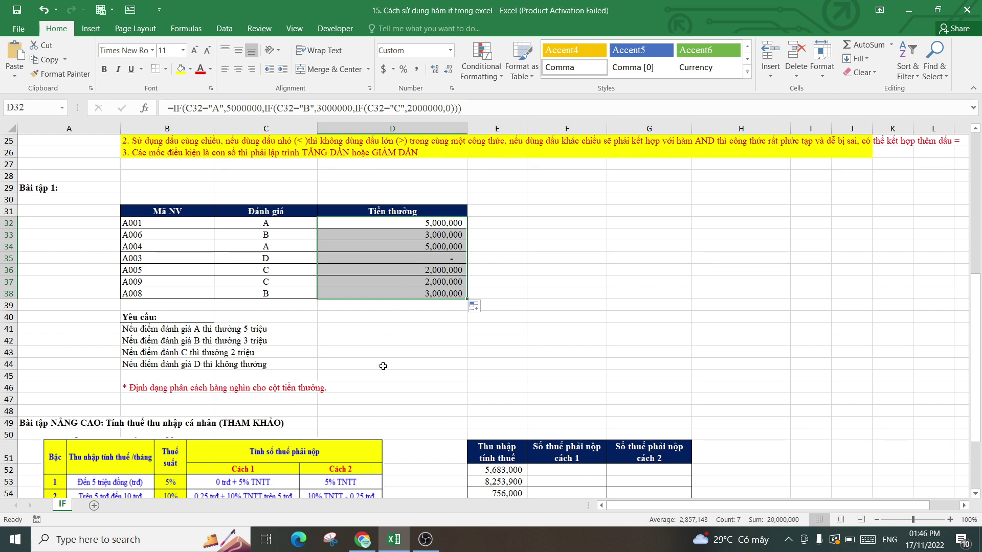
left_click(371, 329)
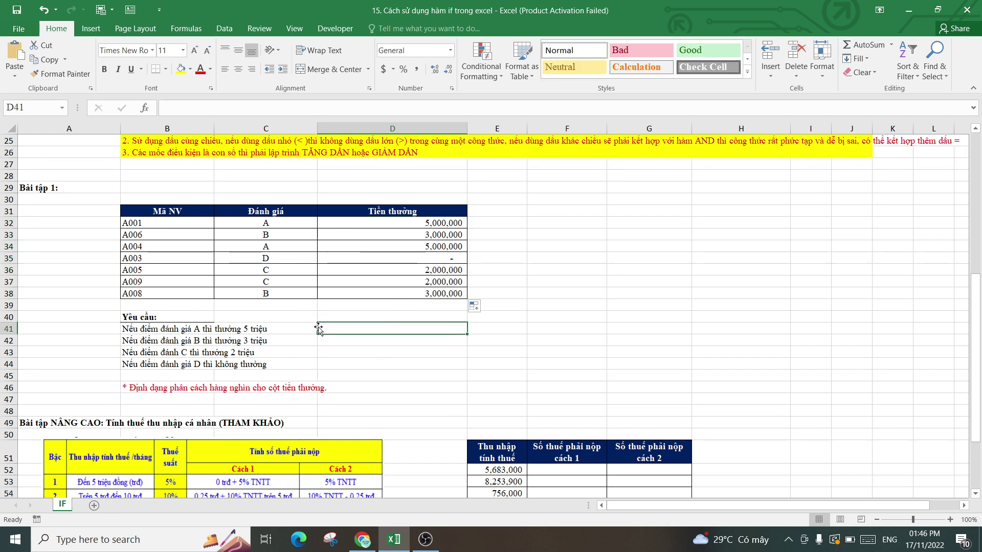
left_click(390, 350)
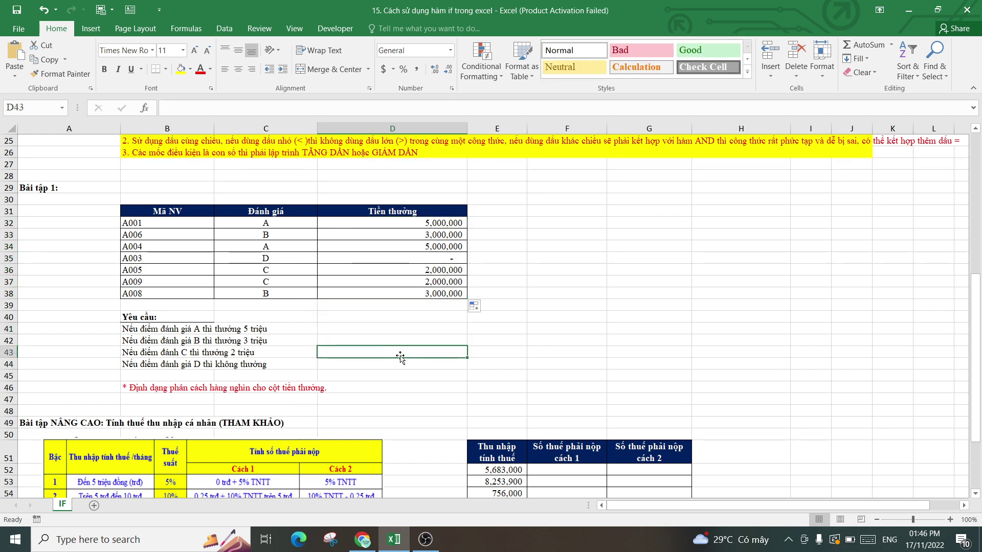
scroll(409, 327, "down", 2)
scroll(416, 312, "down", 2)
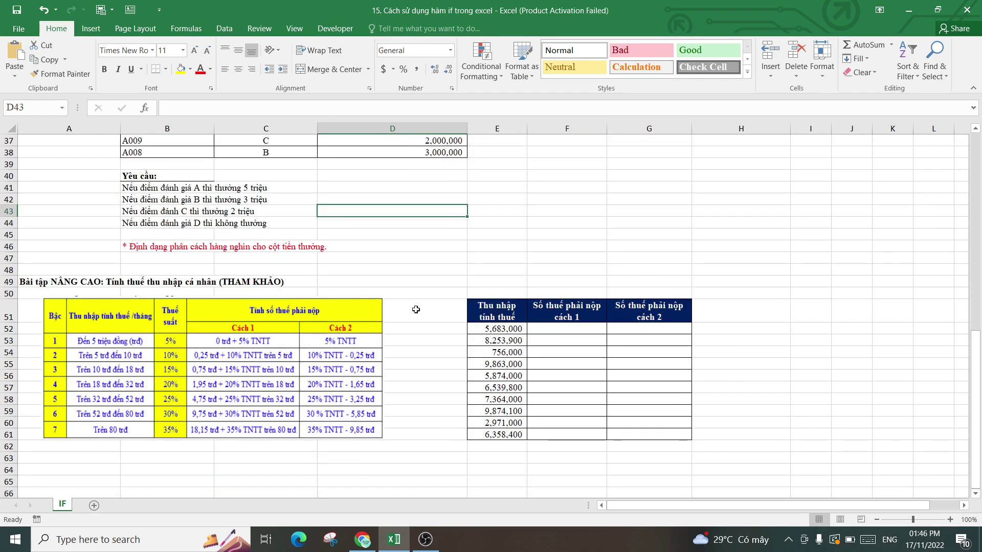
scroll(416, 309, "down", 1)
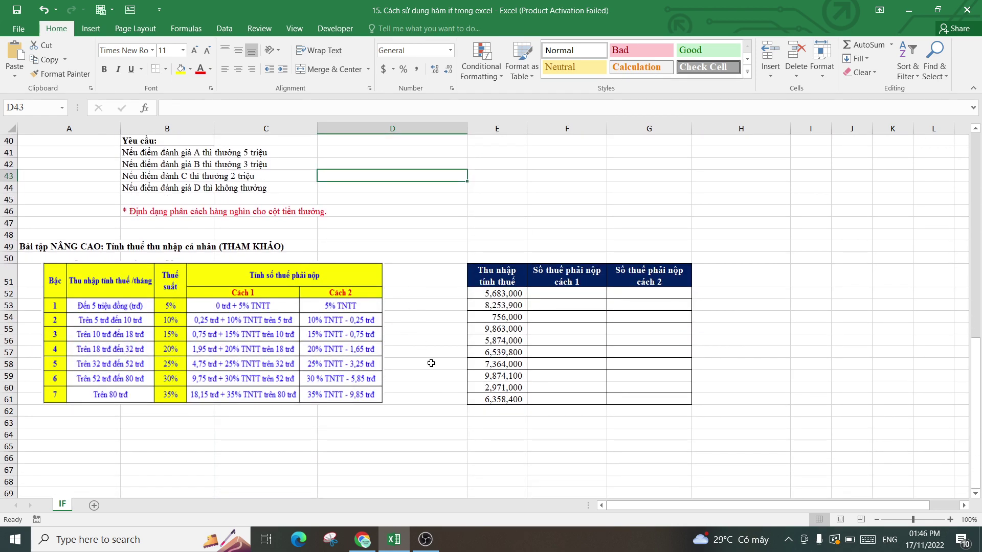
scroll(440, 358, "down", 1)
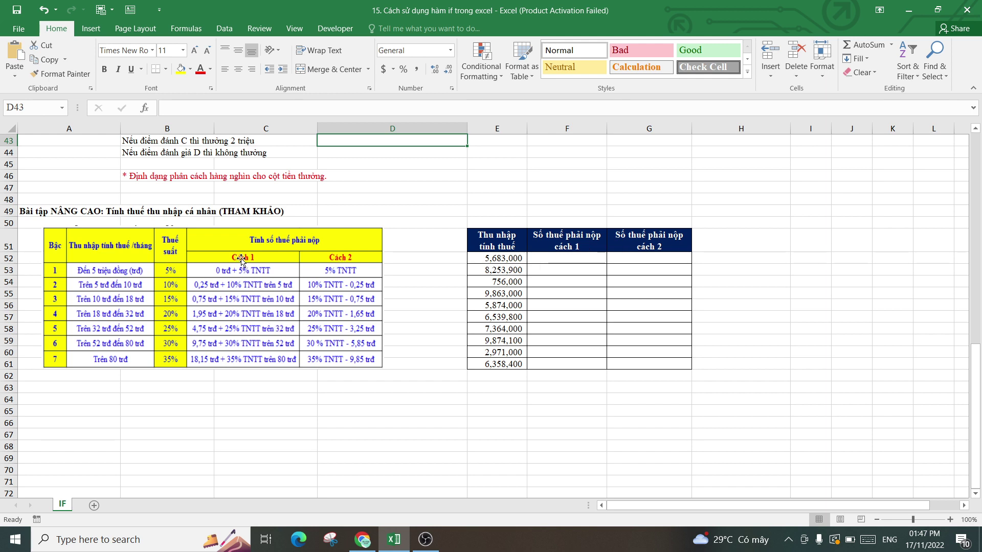
left_click(546, 263)
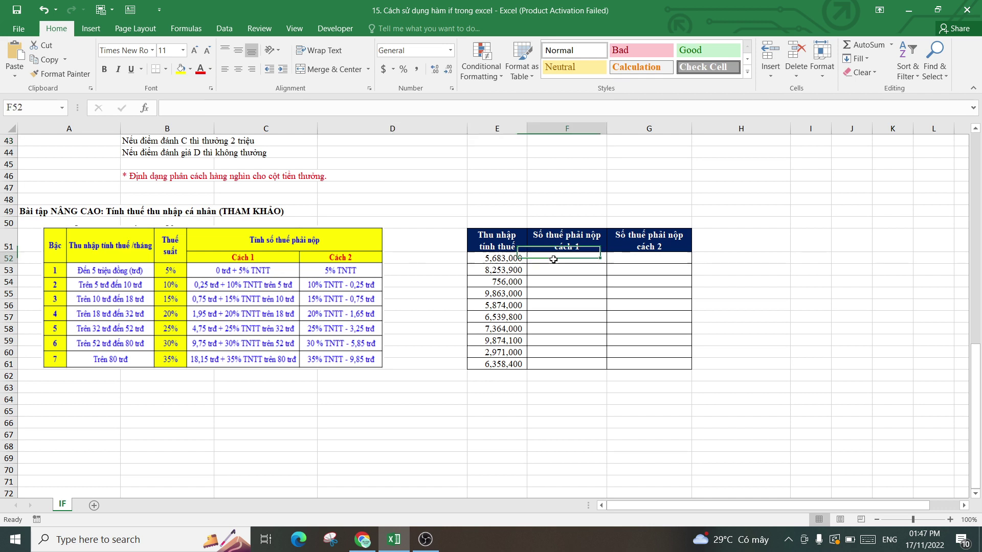
left_click(499, 244)
left_click(501, 262)
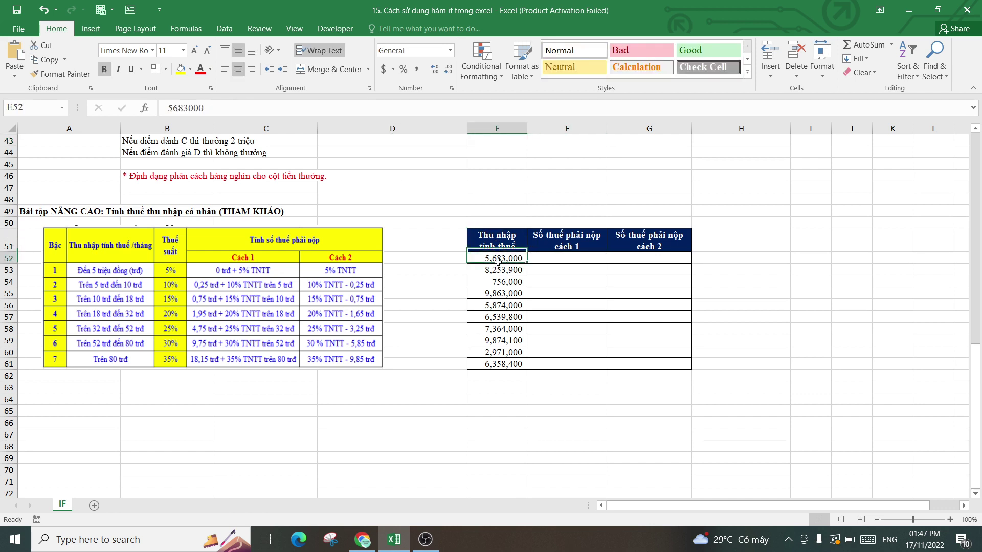
left_click(504, 282)
left_click(504, 301)
left_click(503, 344)
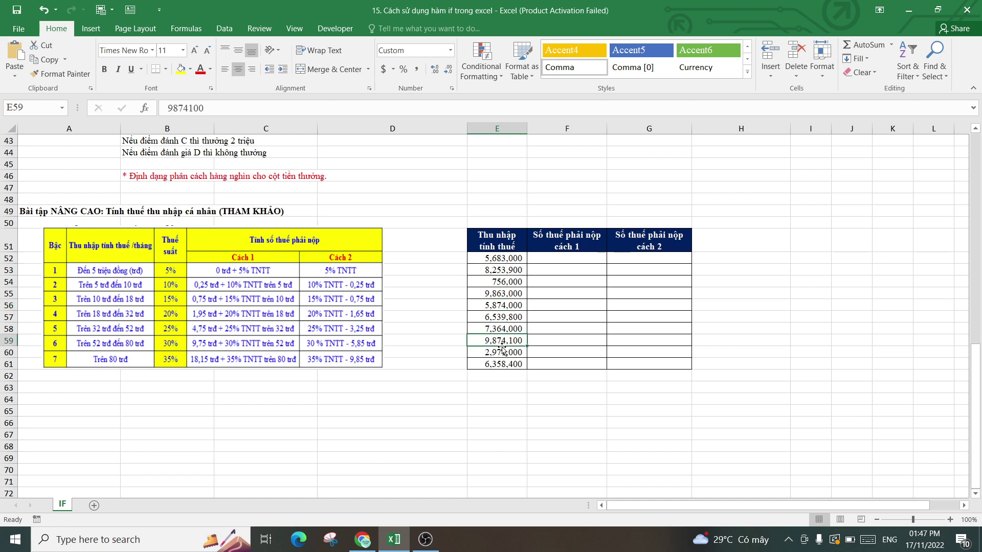
left_click(493, 243)
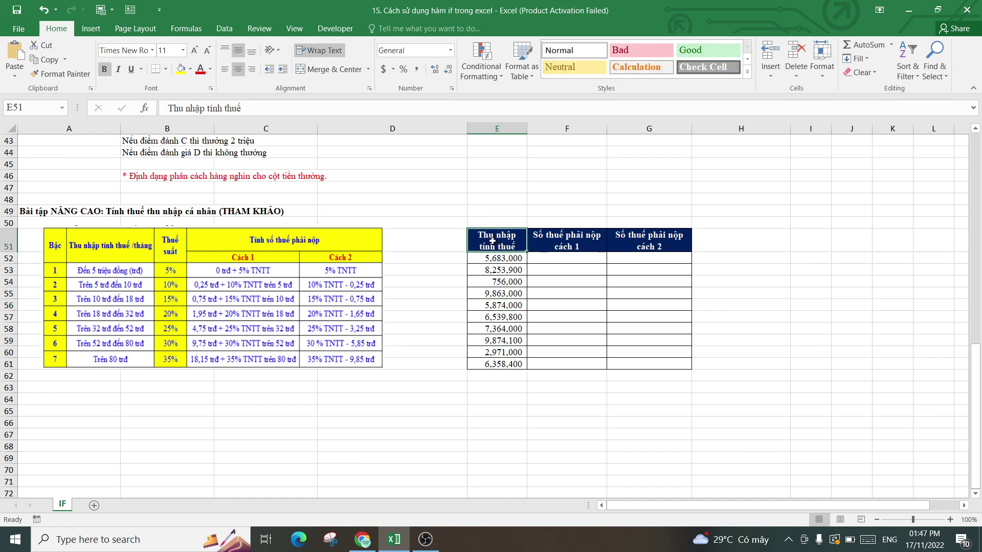
- Start an IF formula in cell F52 of the first tax column
left_click(505, 258)
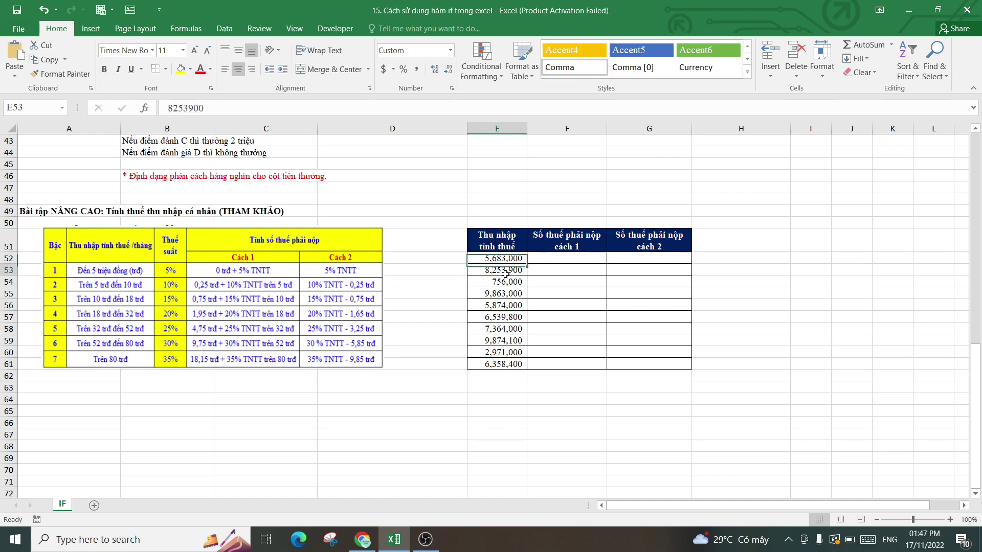
left_click(506, 281)
left_click(549, 244)
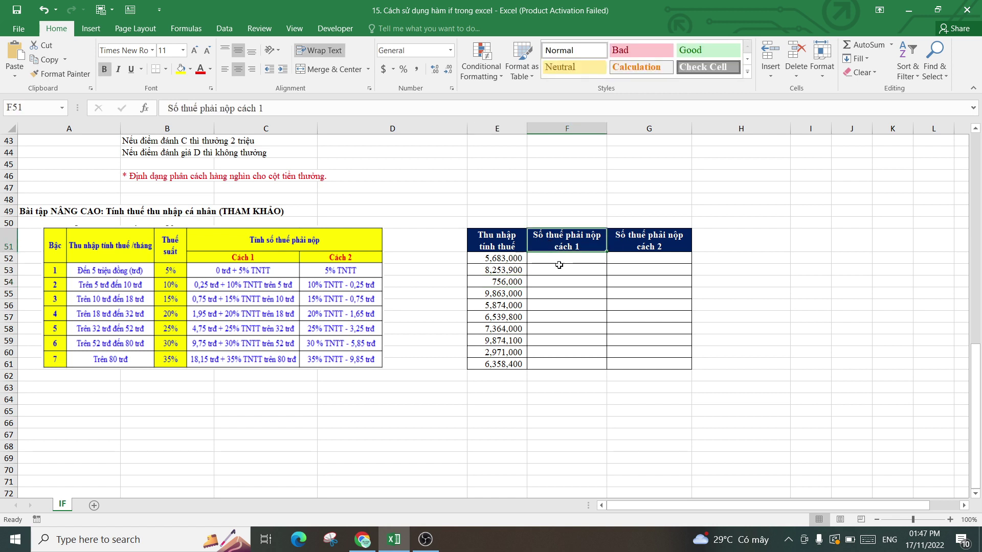
left_click(561, 261)
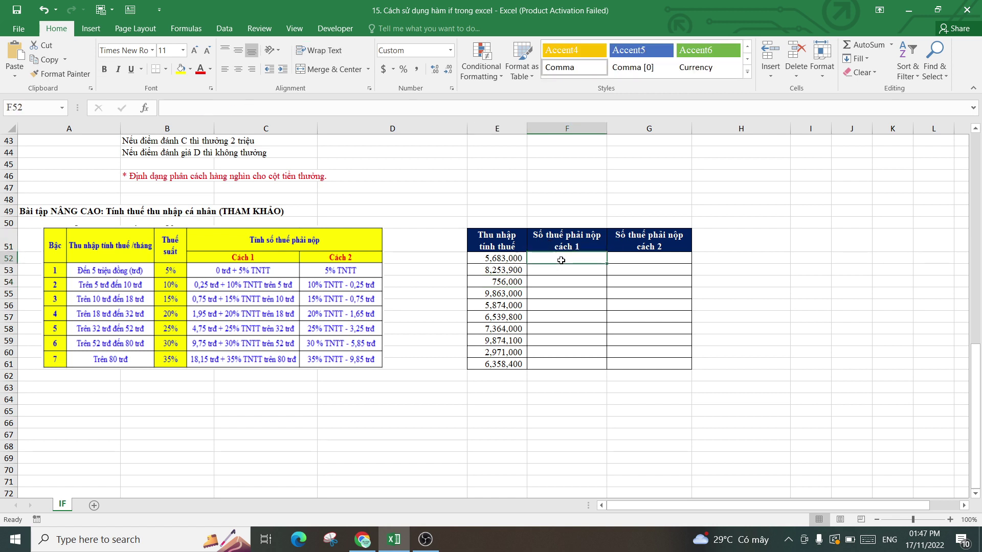
type("=")
left_click(63, 108)
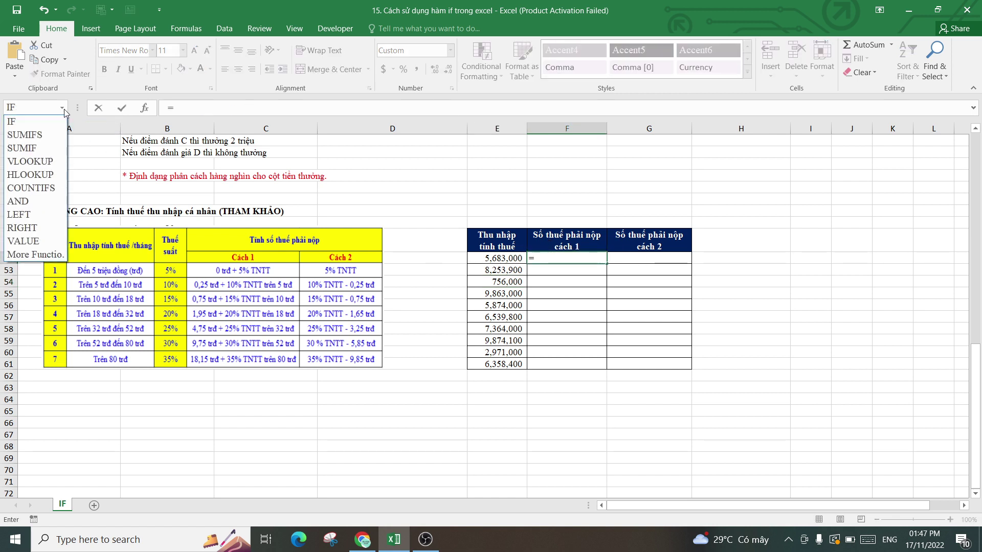
left_click(34, 122)
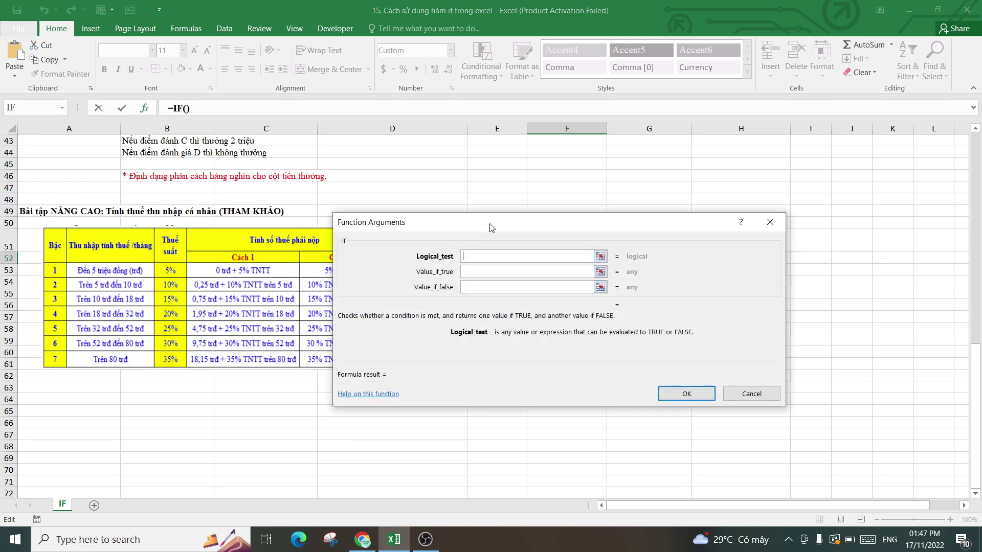
- Set the test E52<=5000000 and true value 5%*E52, nesting a second IF as the false value
left_click_drag(491, 227, 587, 311)
left_click(505, 258)
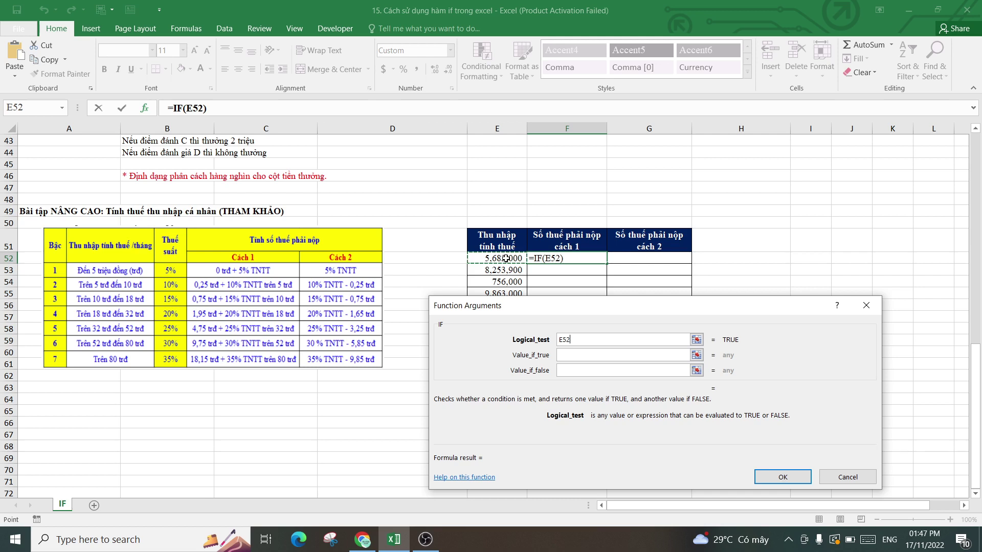
type("<")
type("=50")
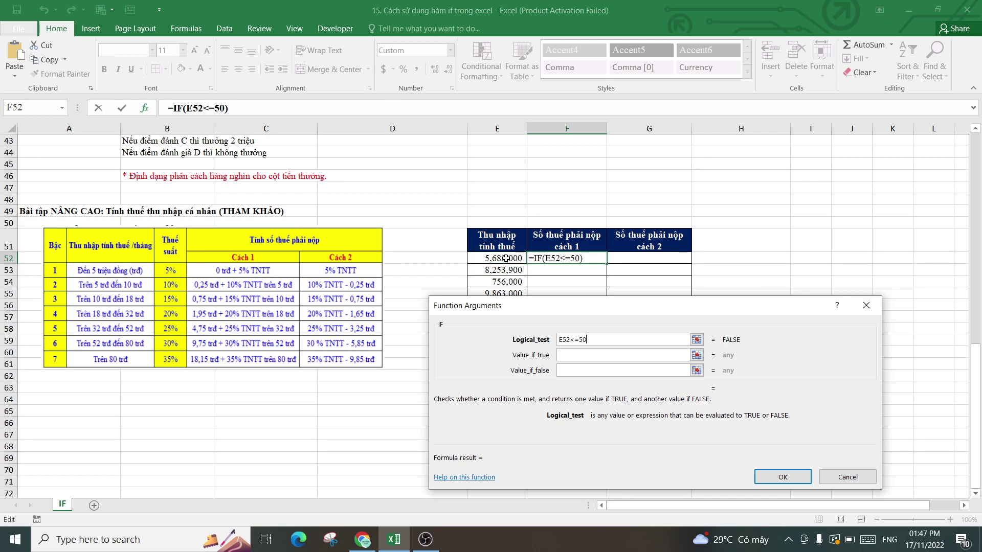
type("0000")
type("0")
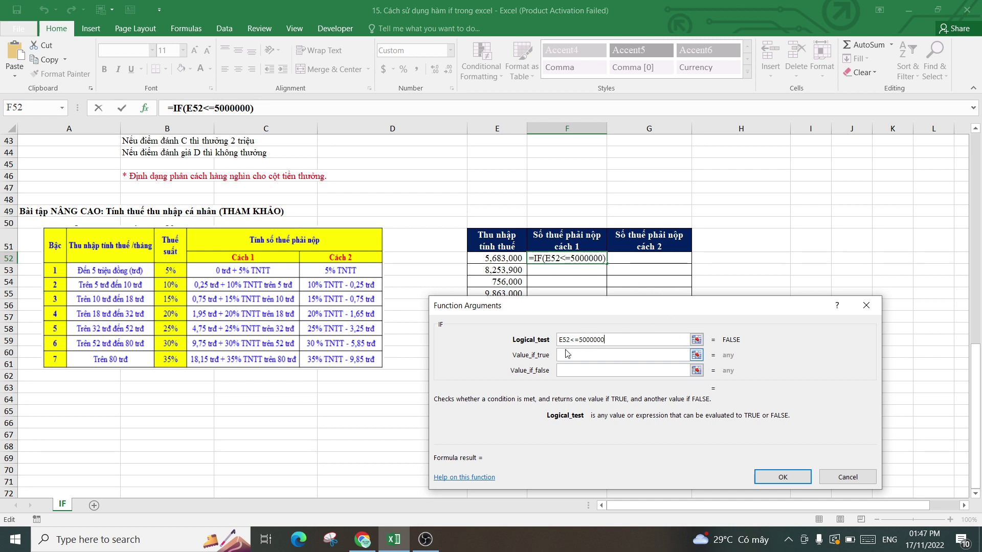
left_click(587, 356)
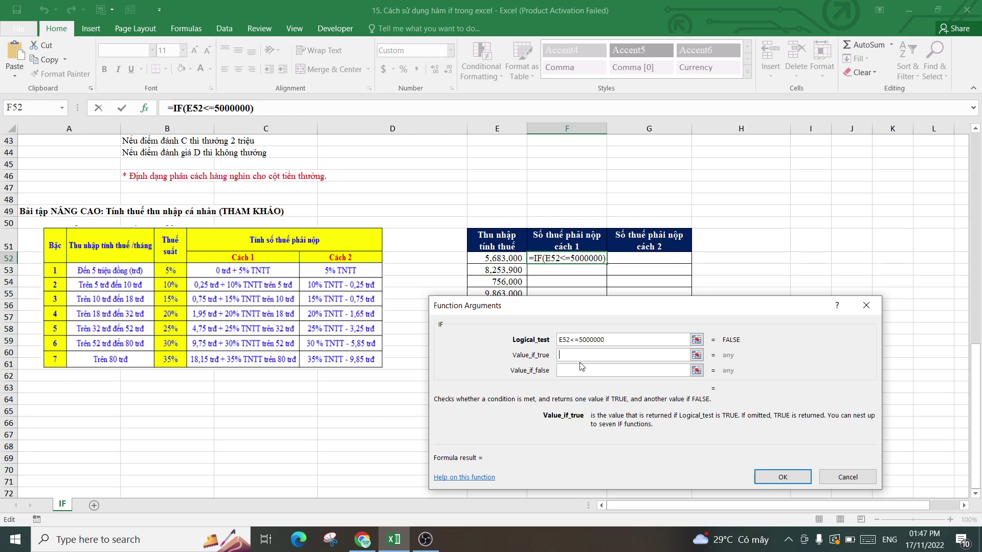
type("5%")
type("*")
left_click(503, 261)
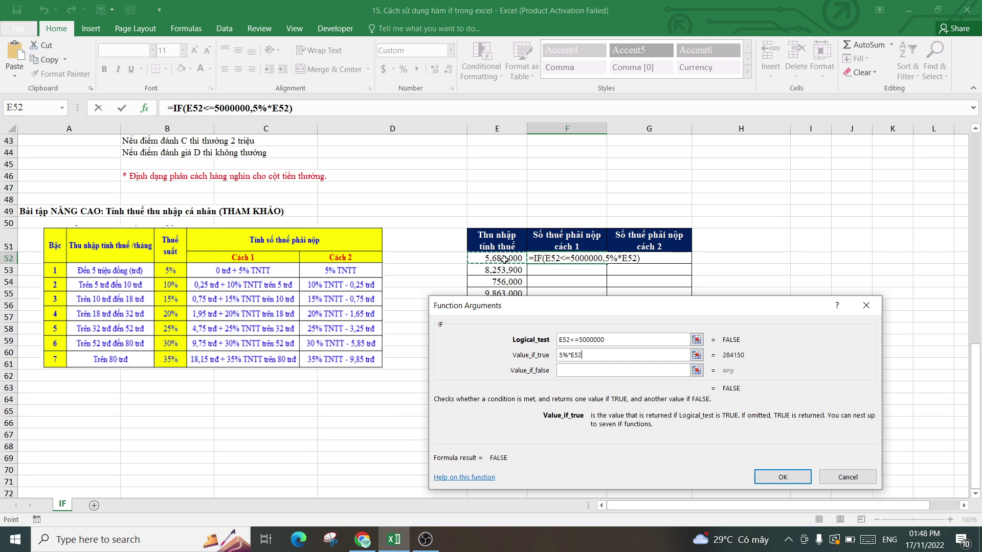
key("Tab")
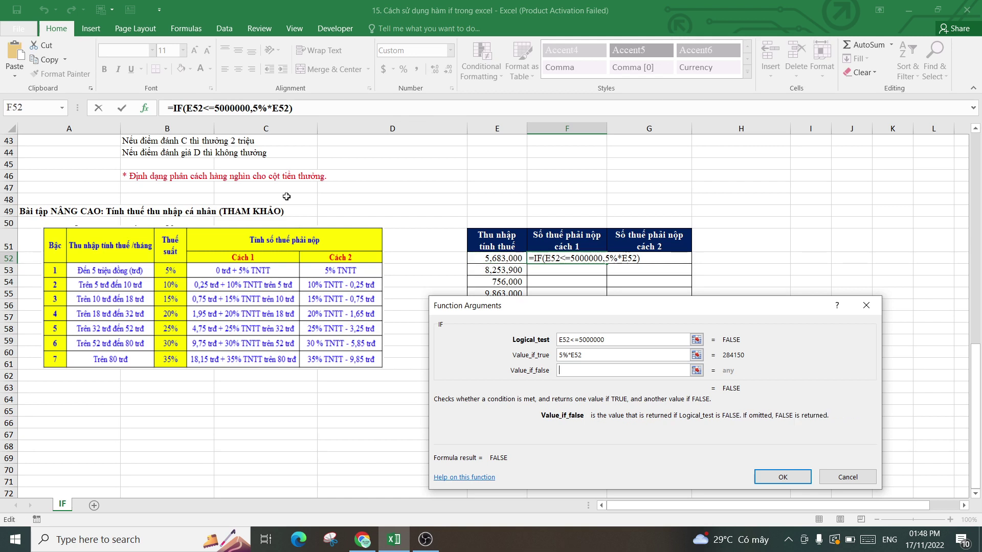
left_click(62, 108)
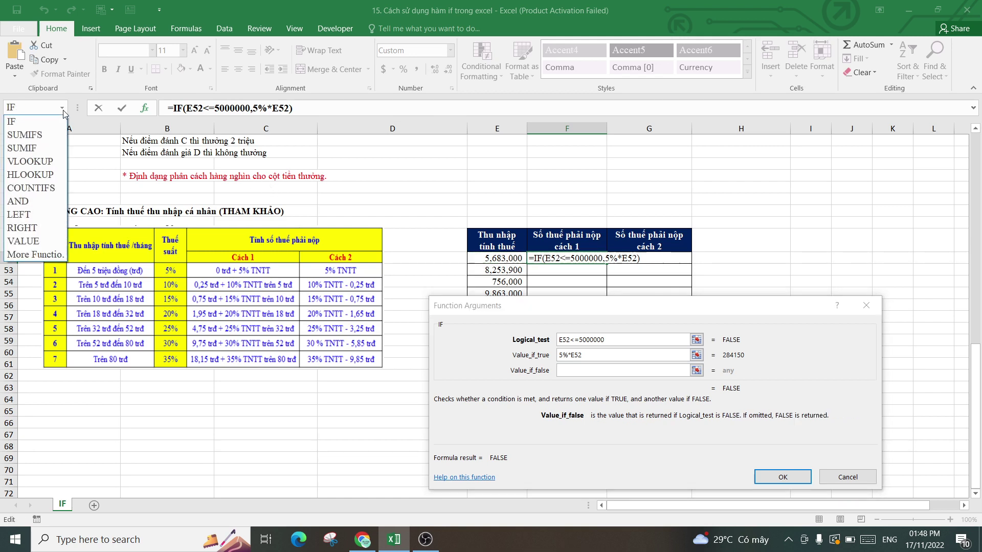
left_click(27, 125)
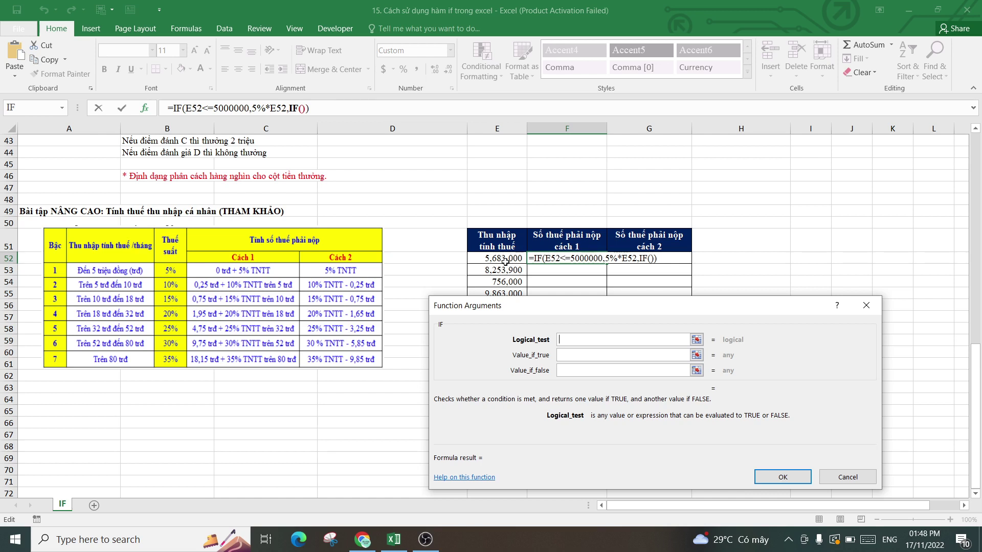
- Give the second IF the test E52<=10000000 and result 250000+10%*(E52-5000000)
left_click(505, 261)
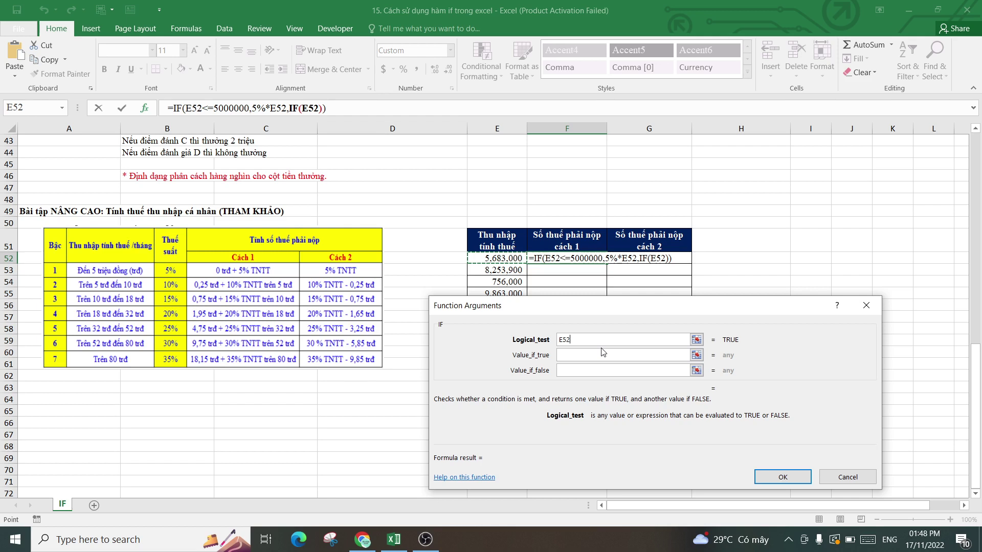
type("<=10")
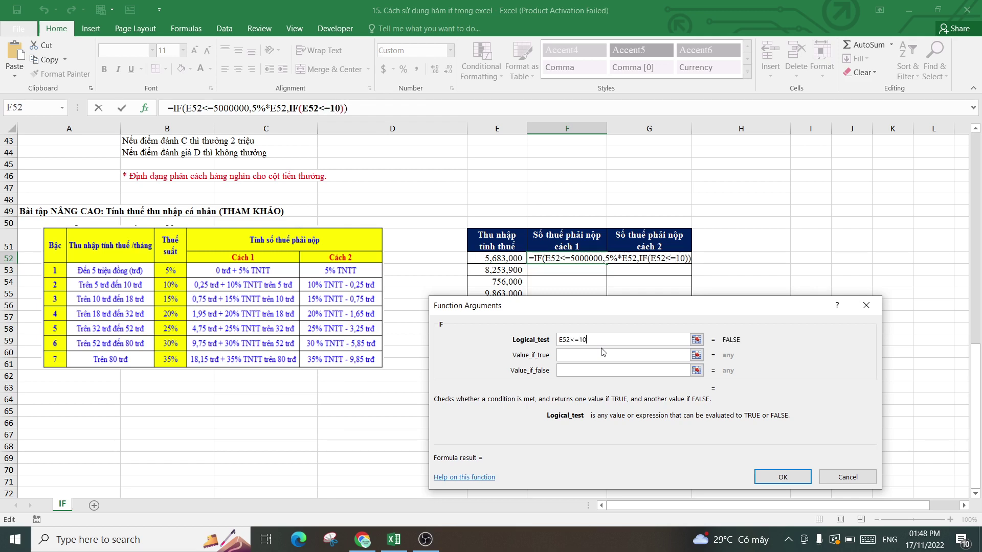
type("000")
type("000")
left_click(603, 355)
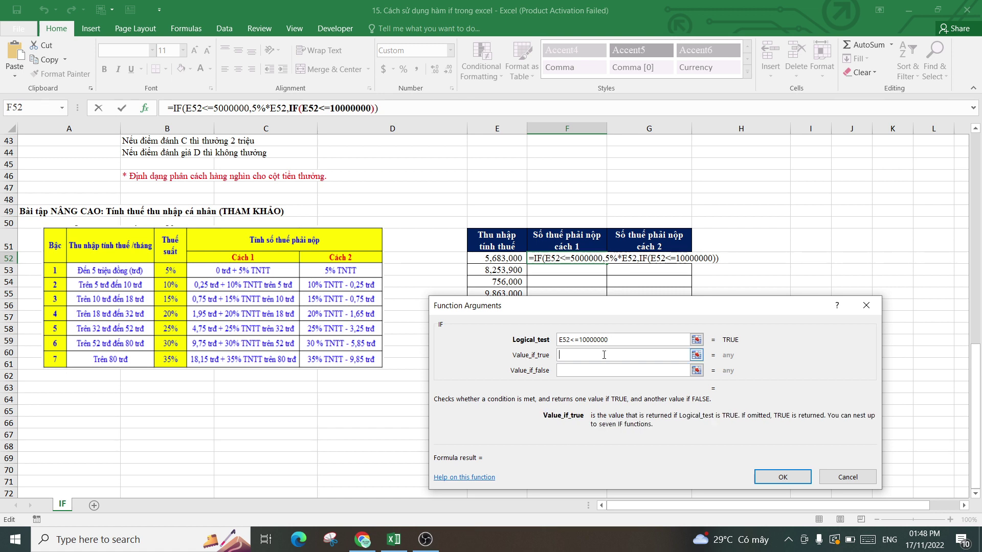
type("250")
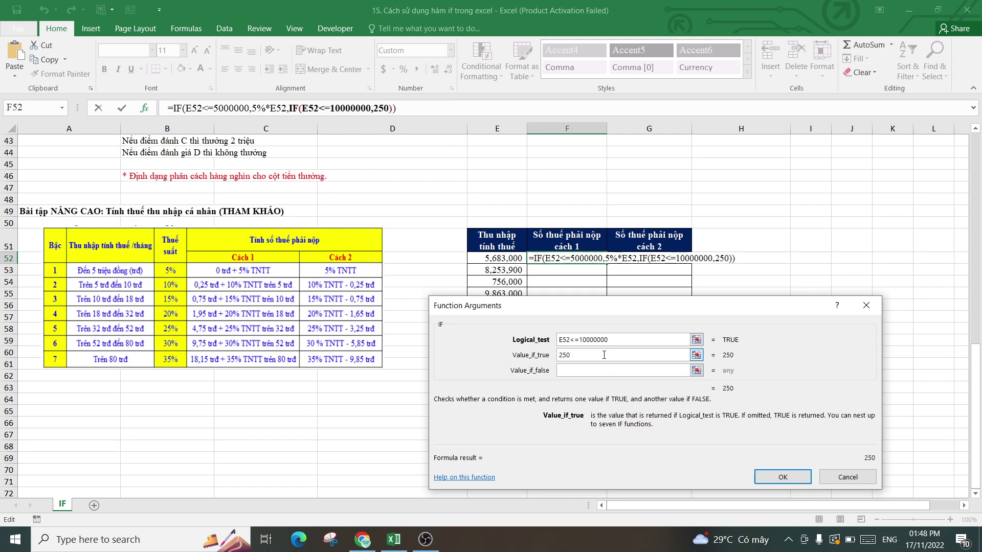
type("000")
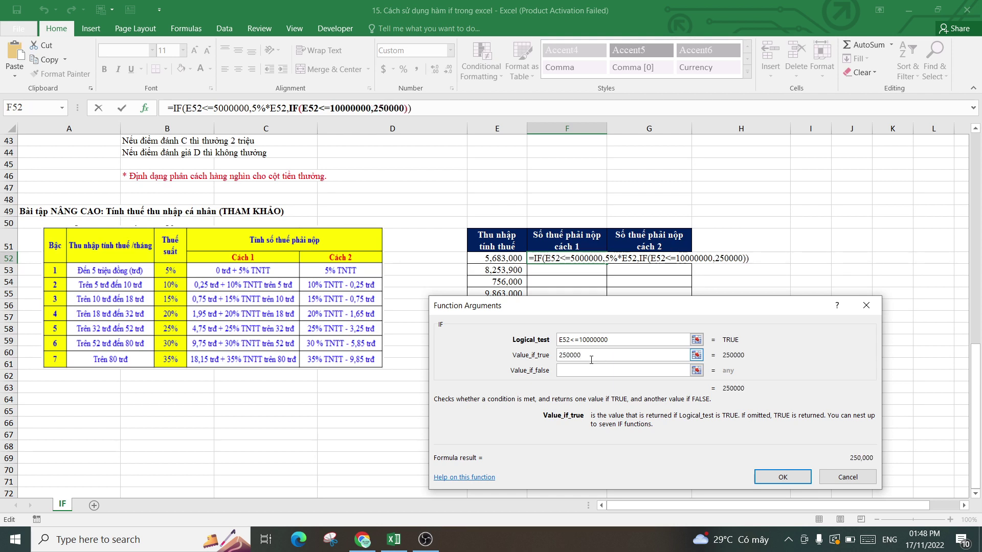
type("+")
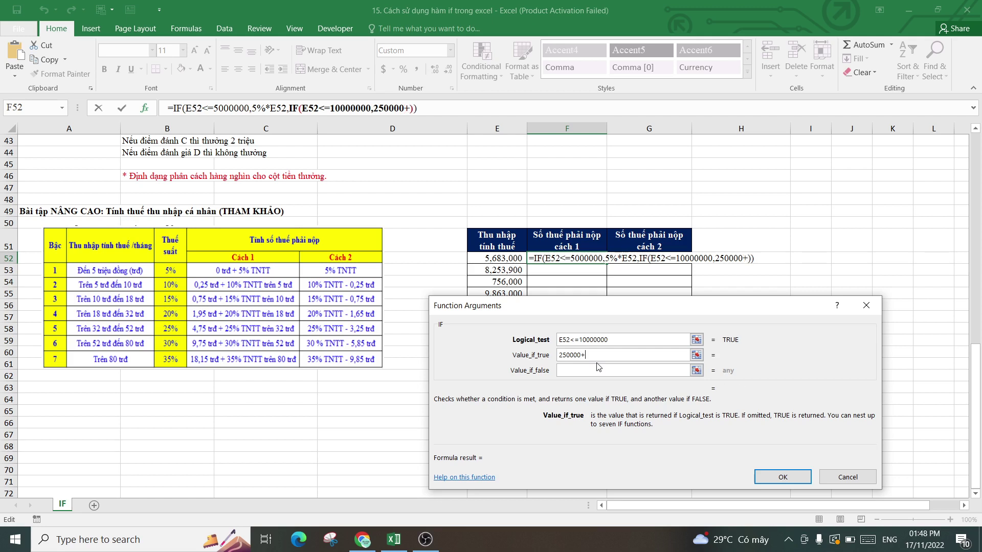
type("10")
type("%*")
type("(")
left_click(619, 356)
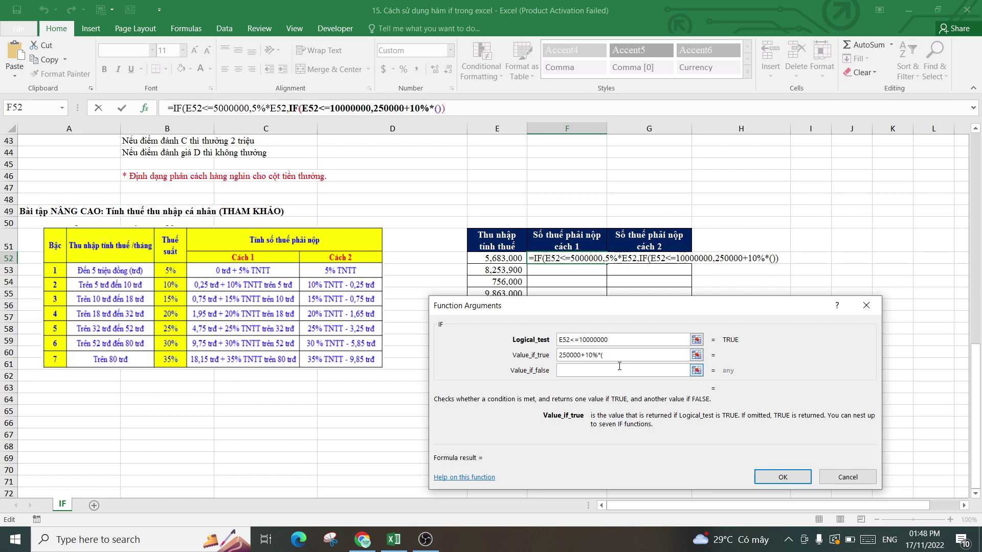
left_click(501, 258)
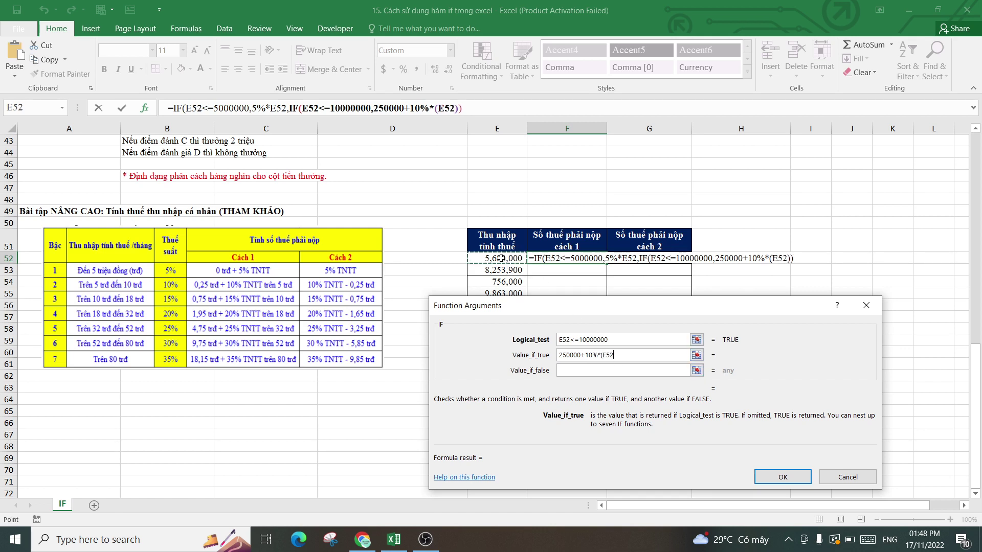
type("-")
type("50000")
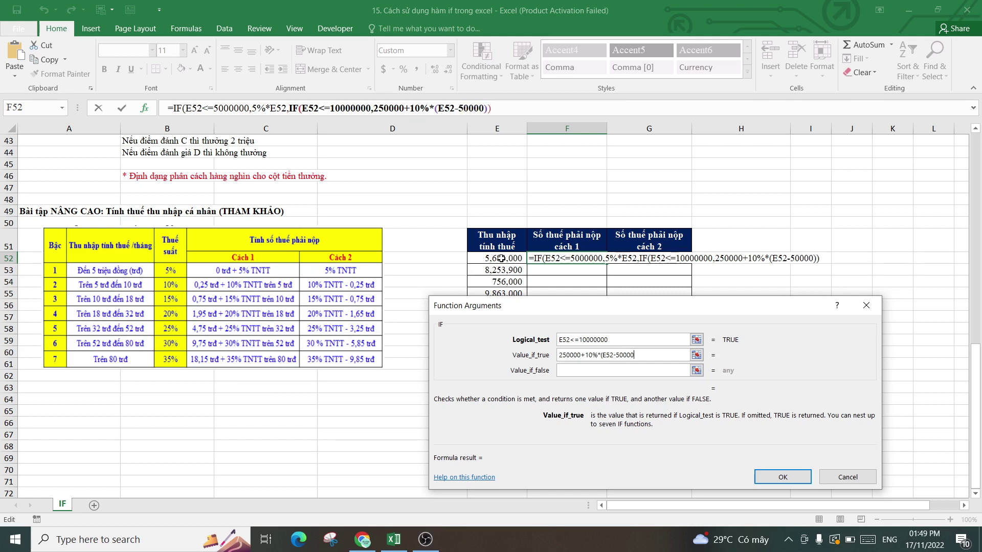
type("00)")
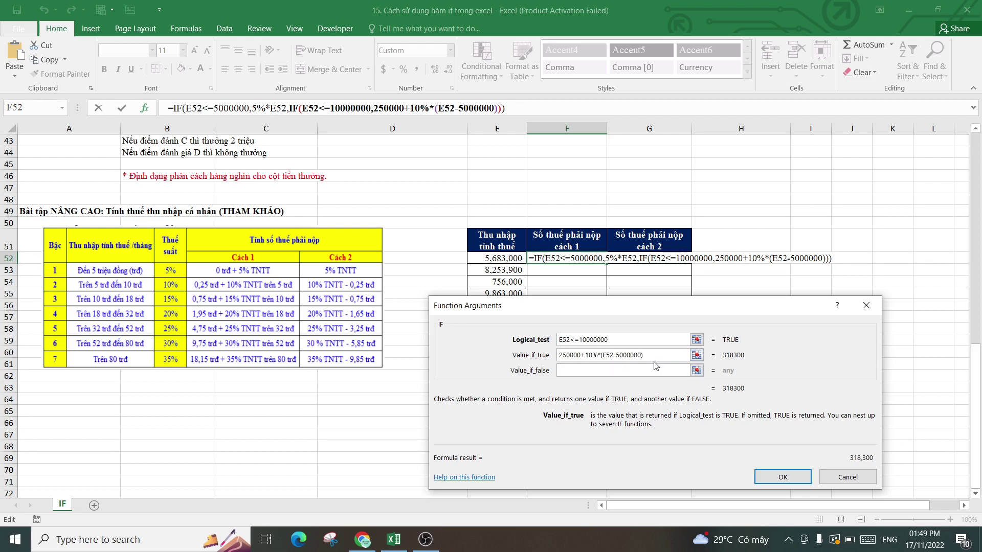
key("Tab")
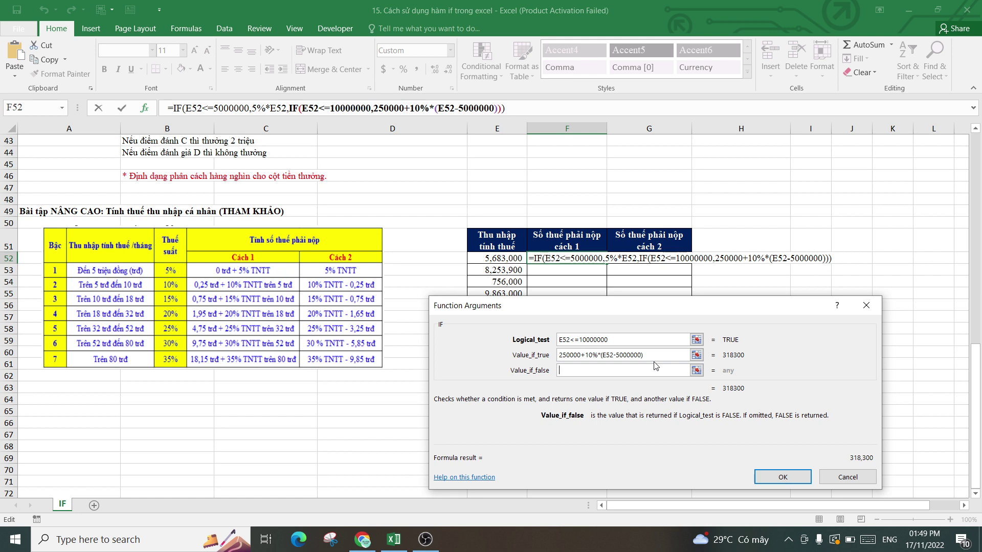
left_click(63, 108)
left_click(39, 122)
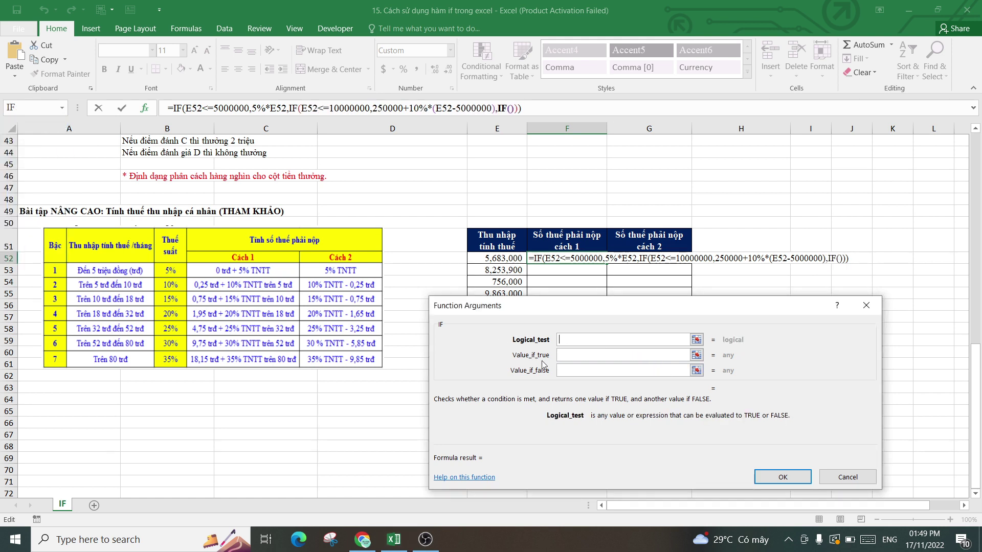
left_click(504, 258)
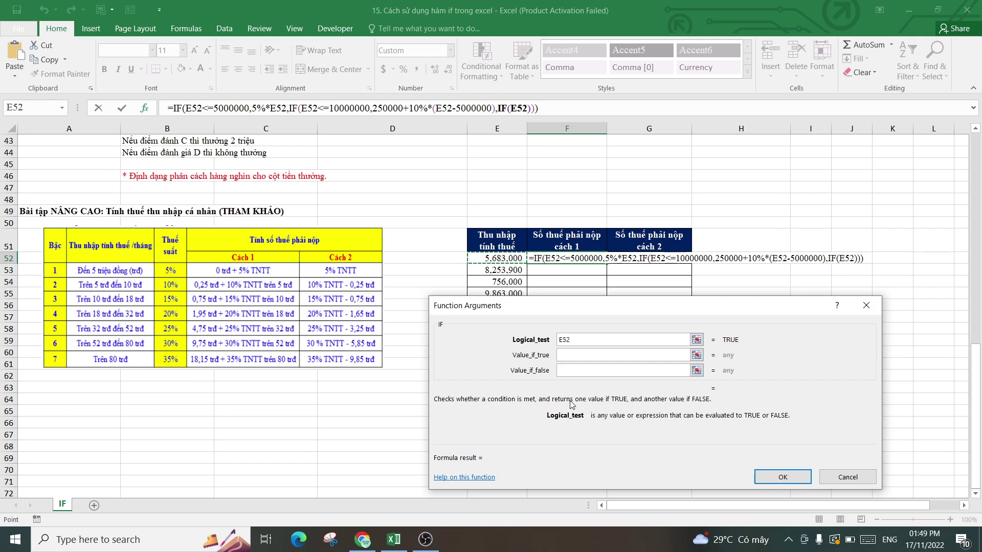
type("<=180")
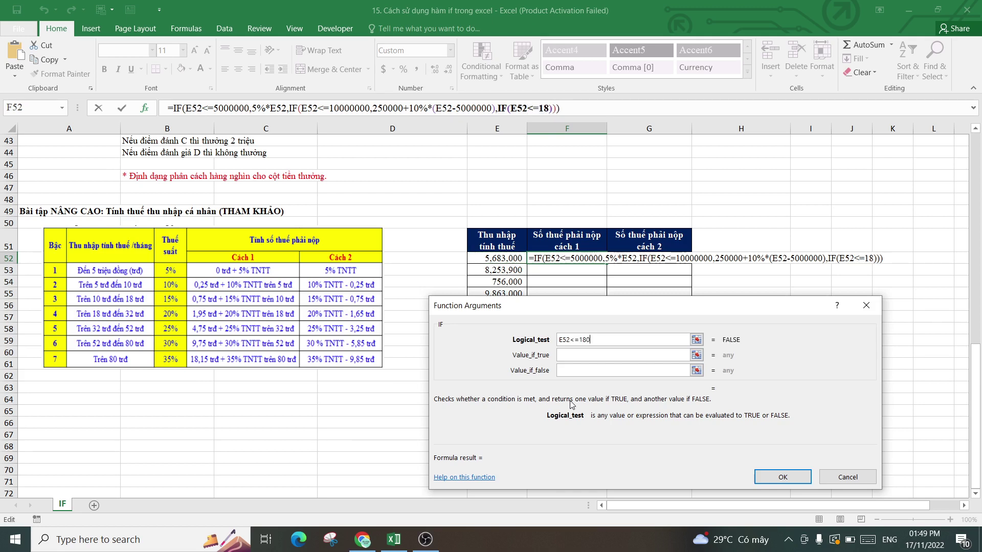
type("00000")
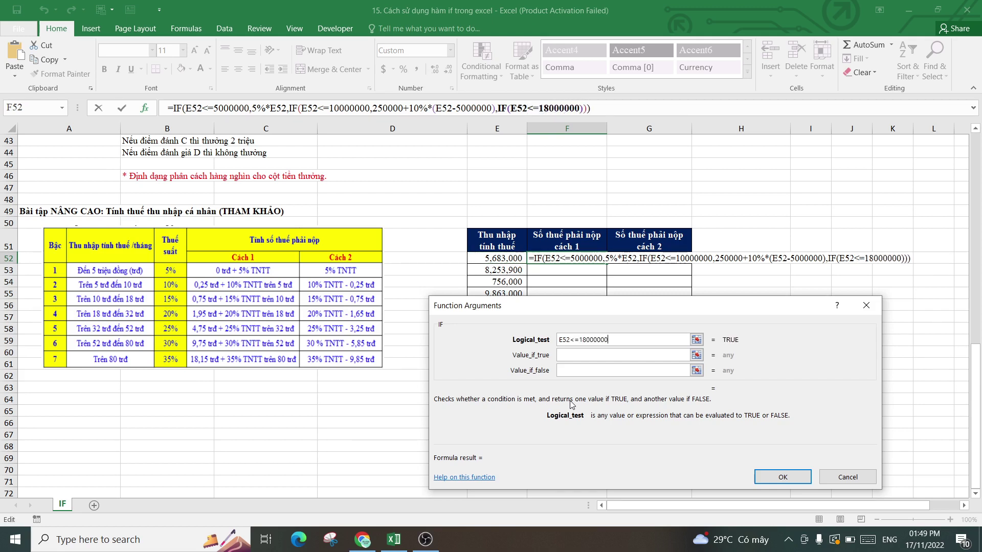
key("Tab")
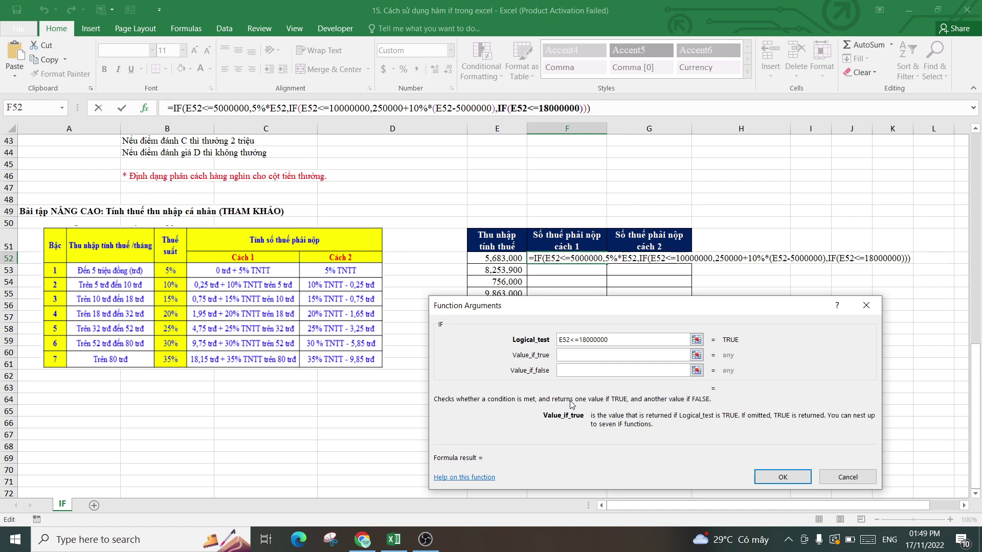
type("75")
type("0000+")
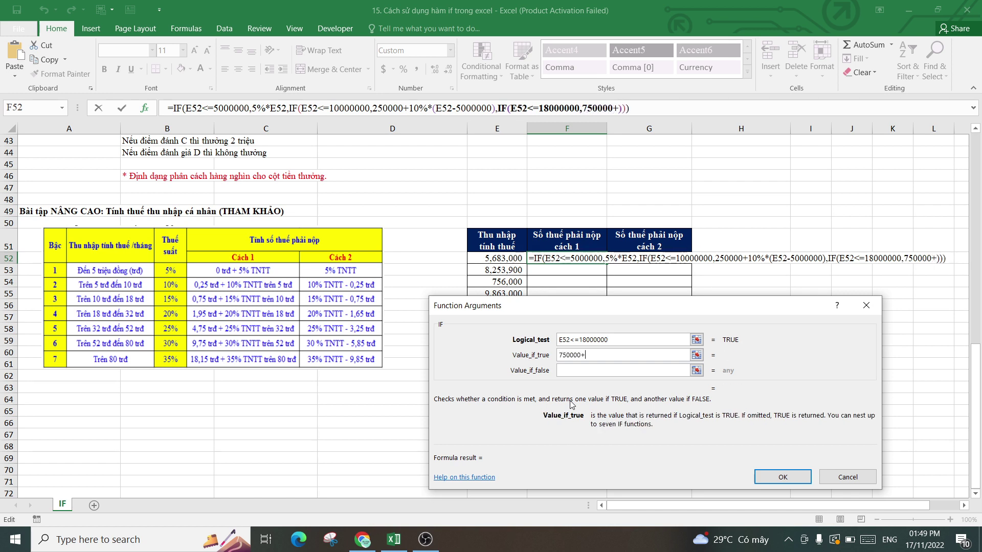
type("15")
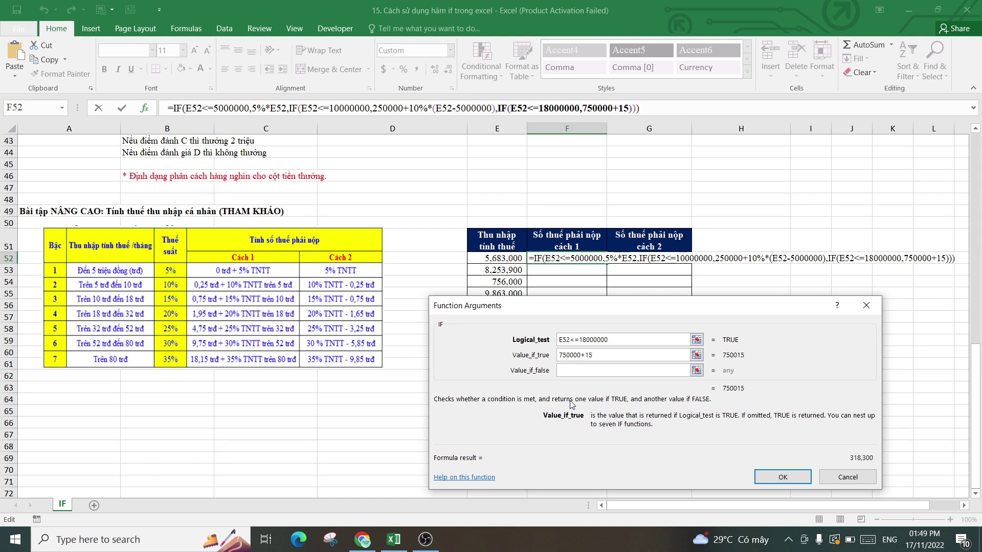
type("%*(")
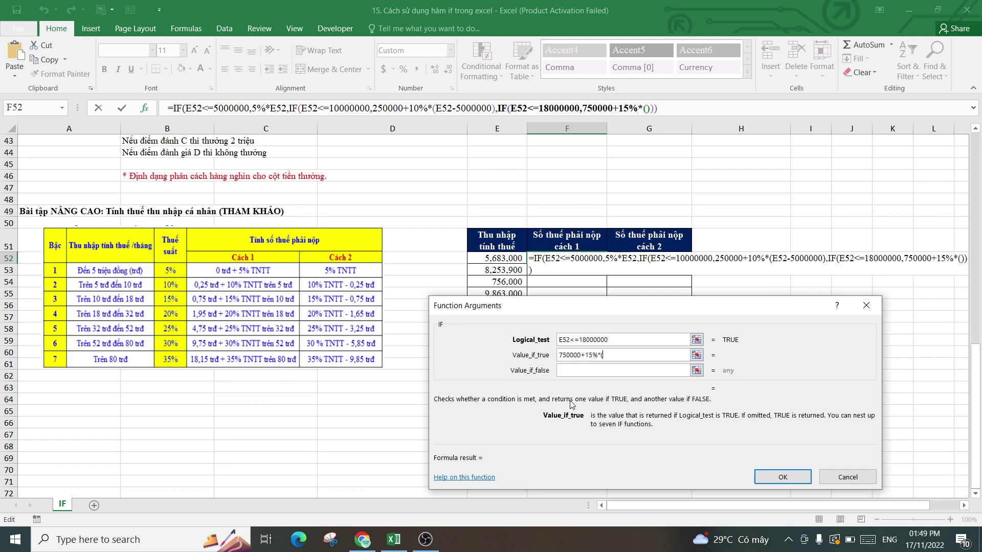
left_click(503, 258)
type("-")
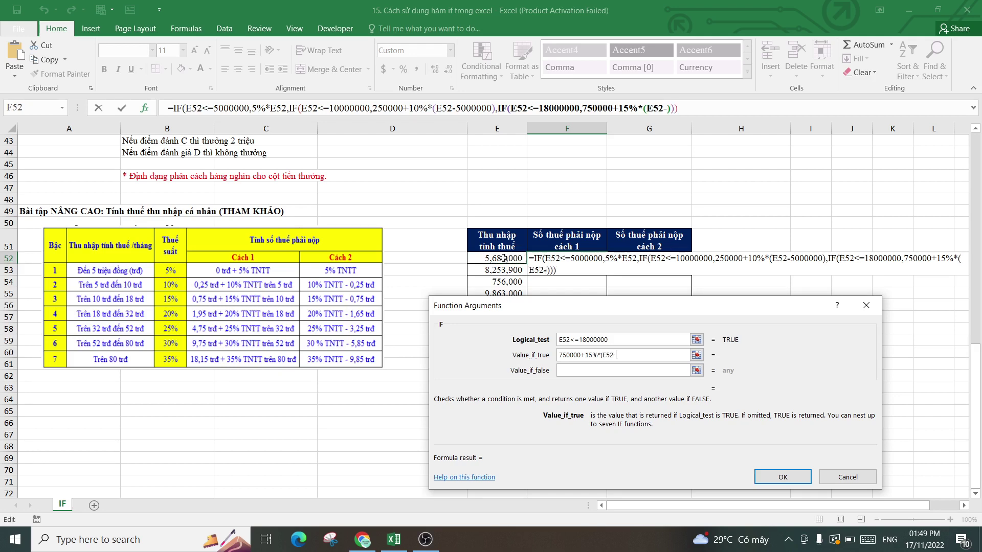
type("10000")
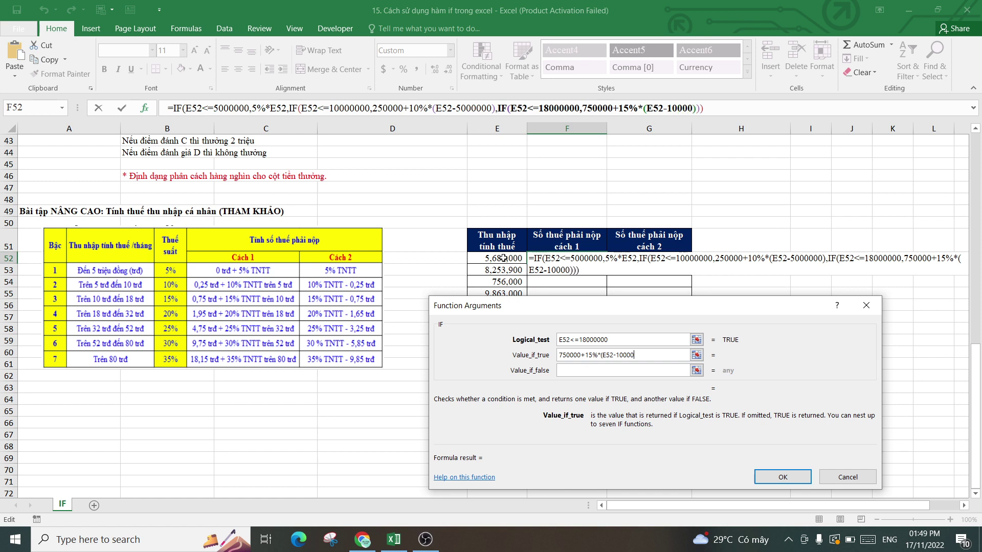
type("000)")
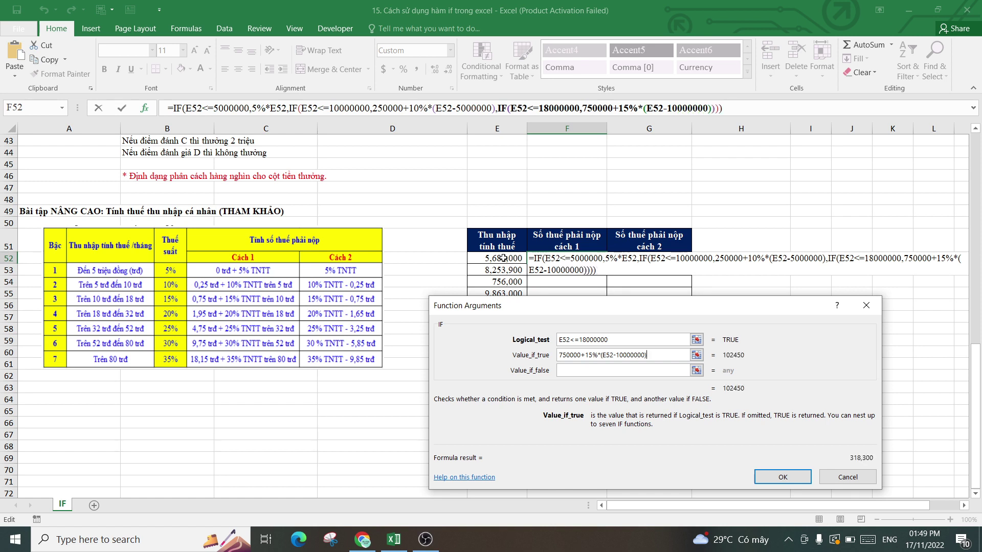
key("Tab")
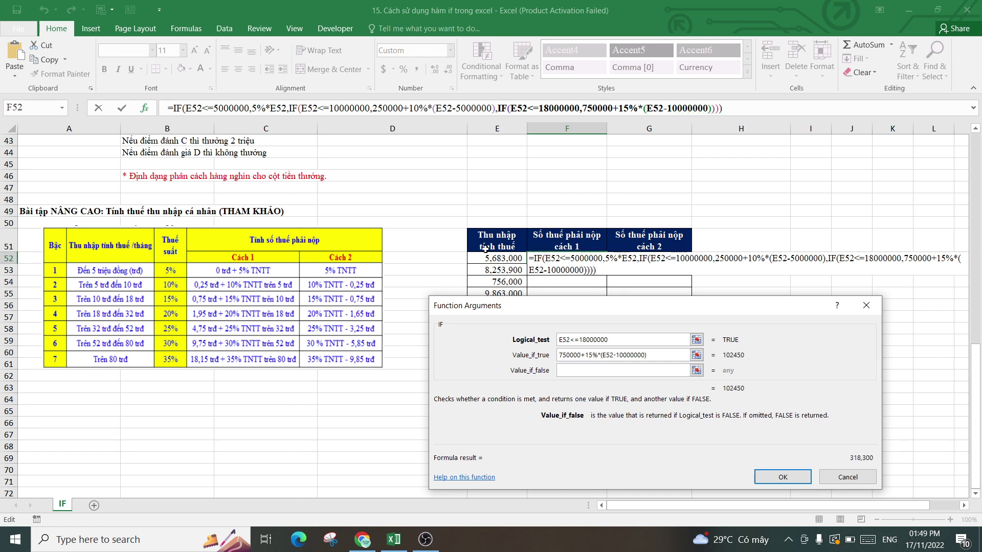
left_click(62, 107)
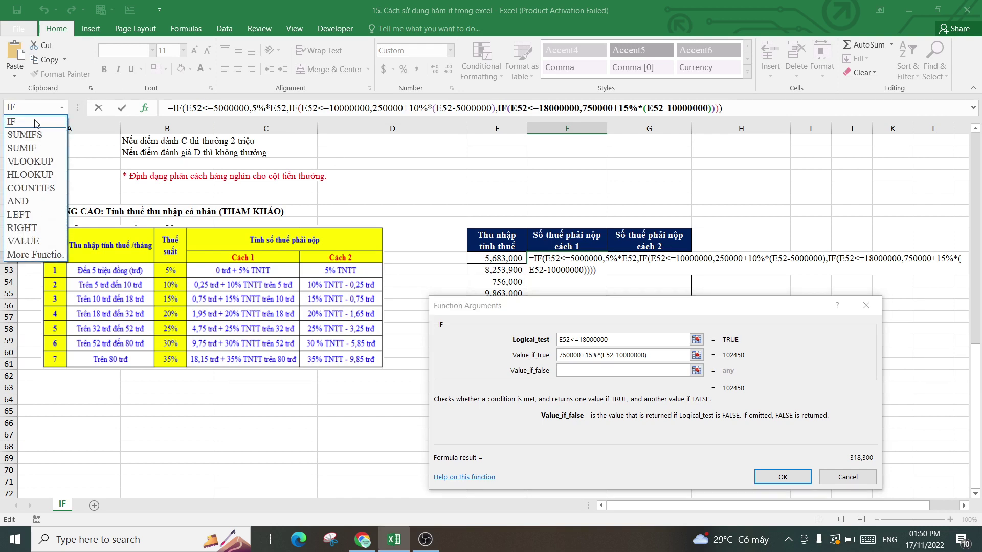
left_click(46, 123)
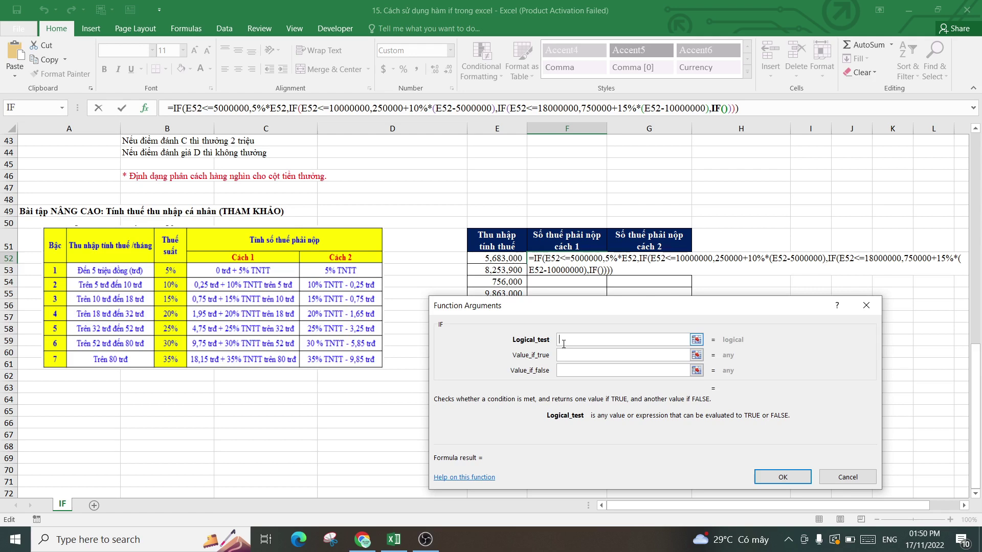
left_click(508, 258)
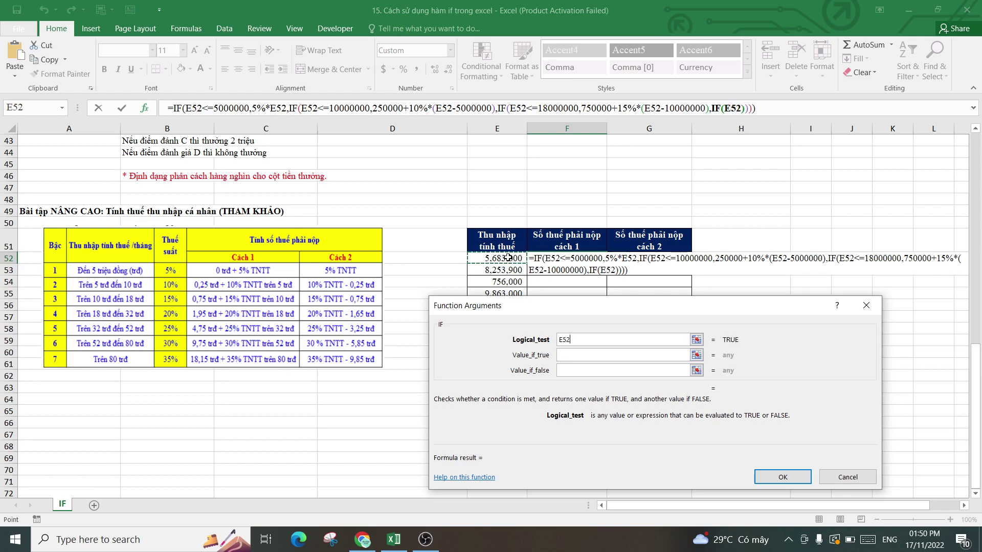
type("<")
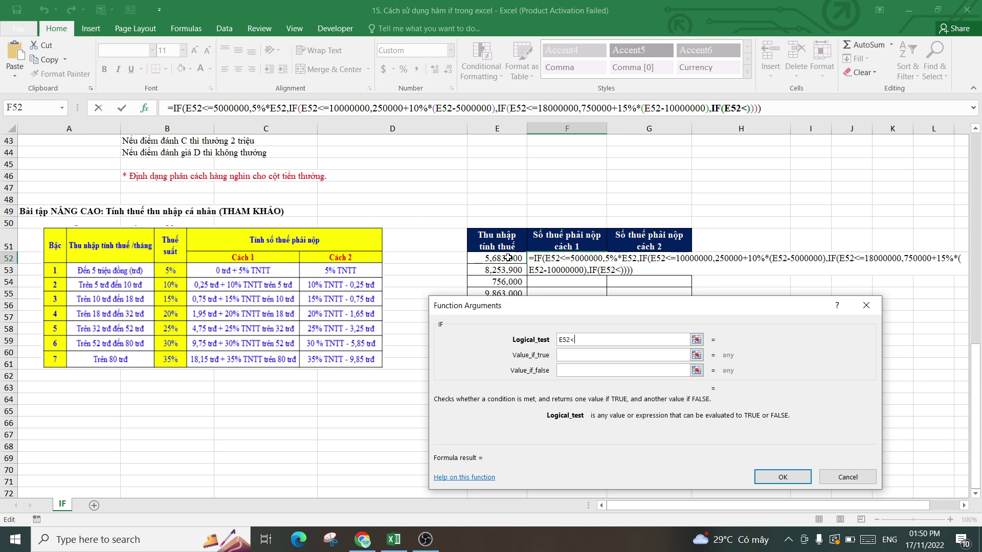
type("=32")
type("0000")
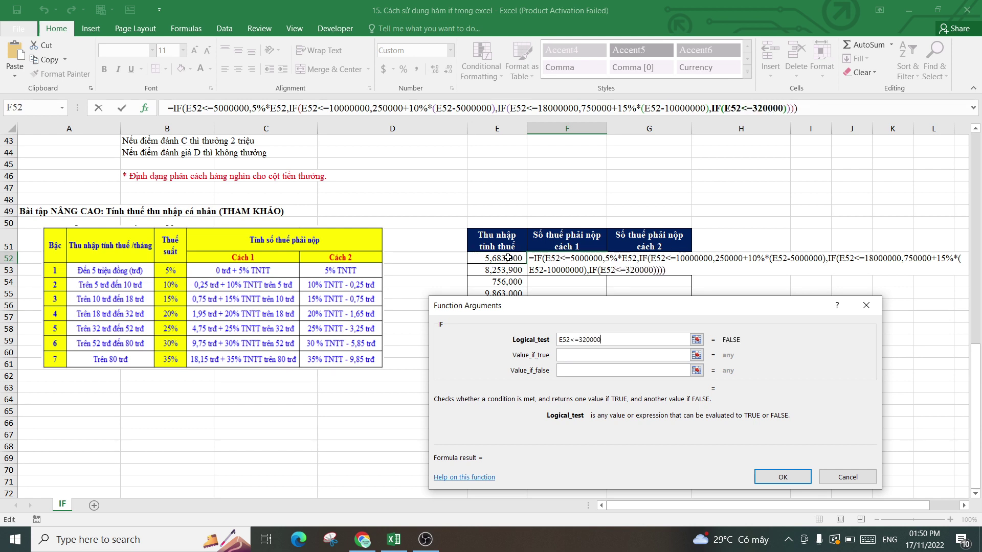
type("00")
key("Tab")
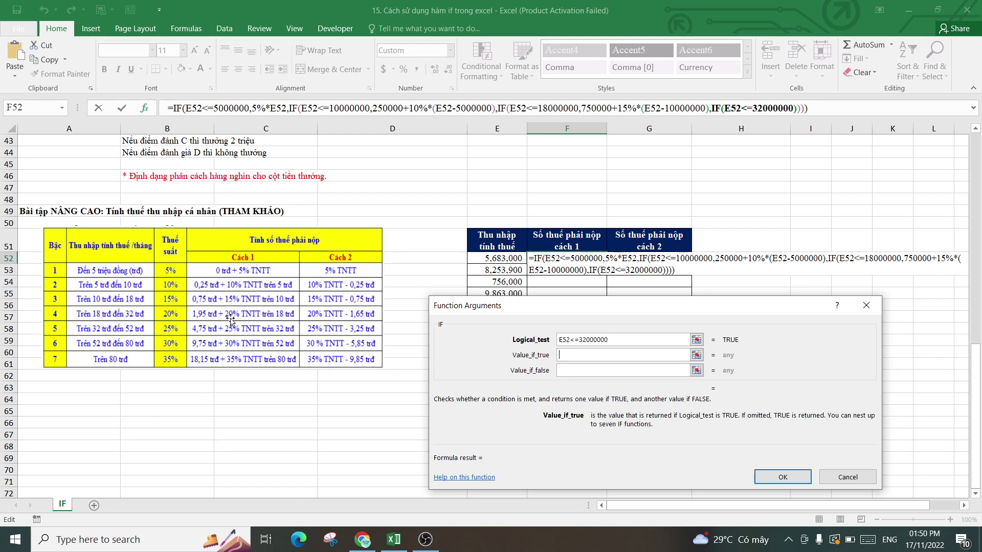
type("195")
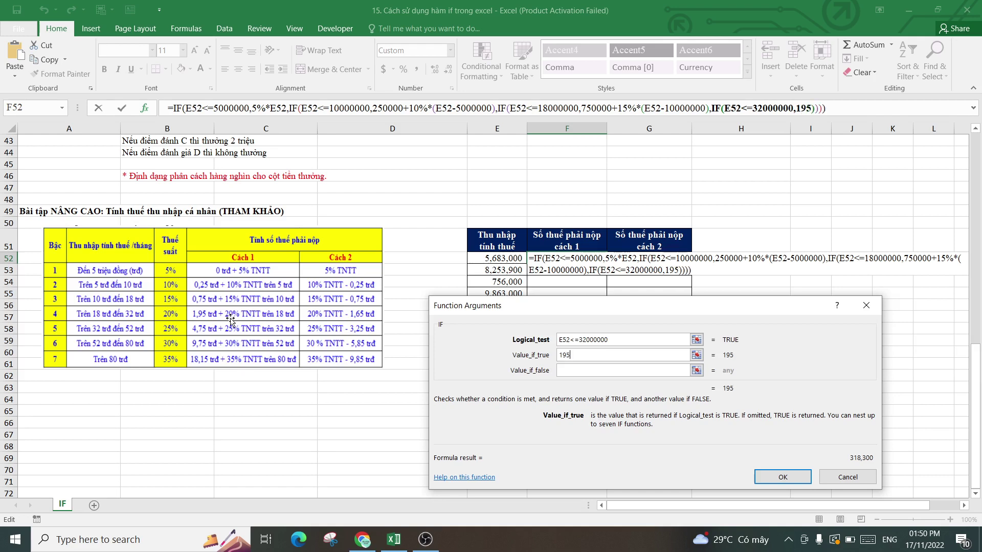
type("000")
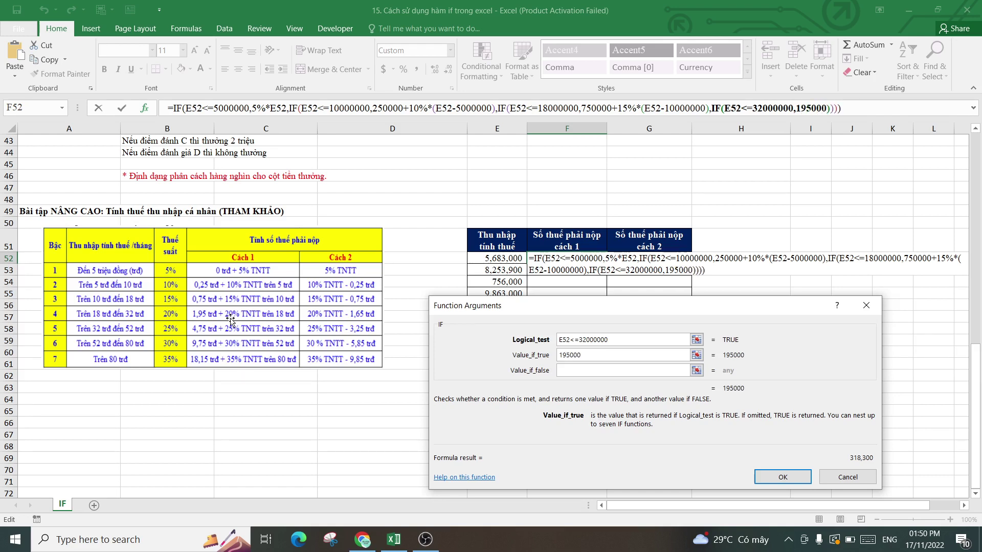
type("0")
type("+")
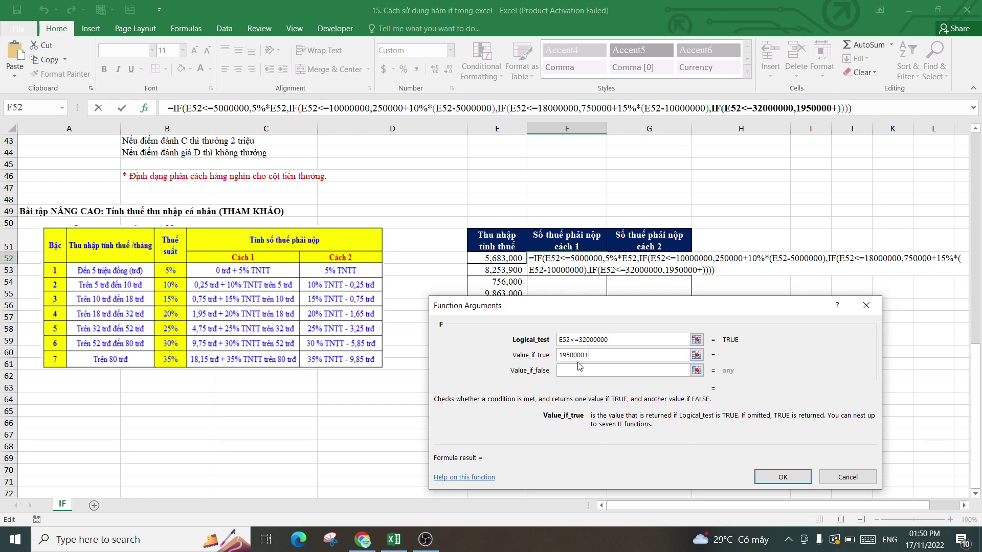
type("20%")
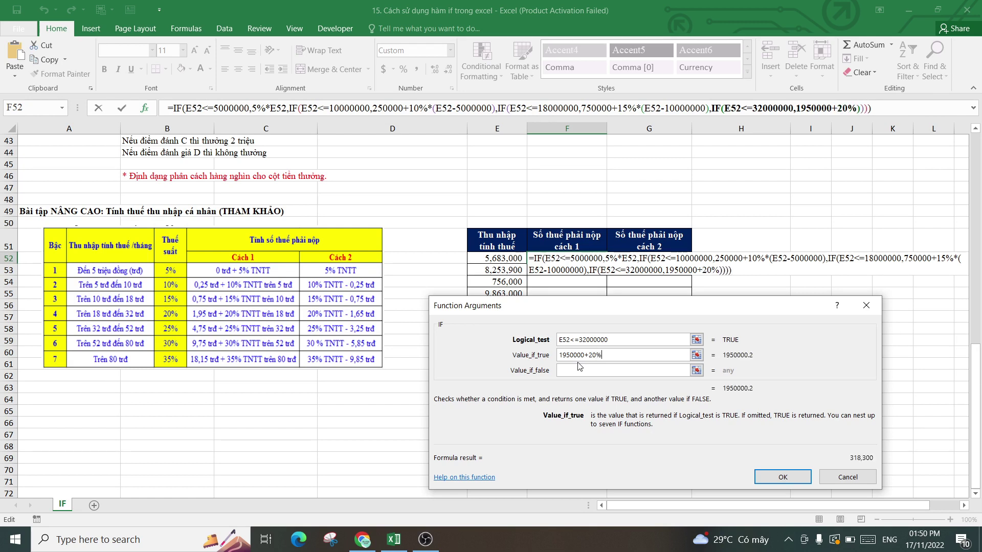
type("*(")
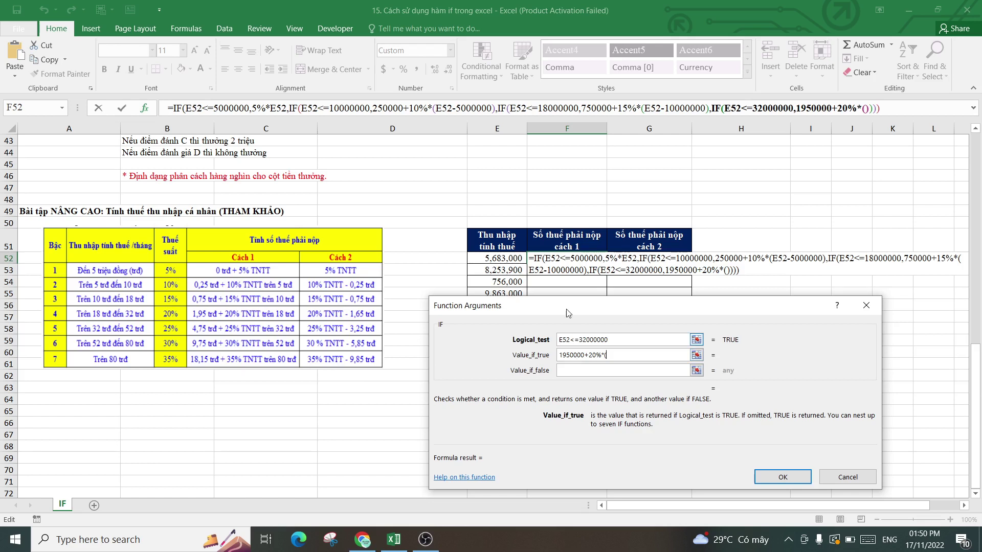
left_click(504, 258)
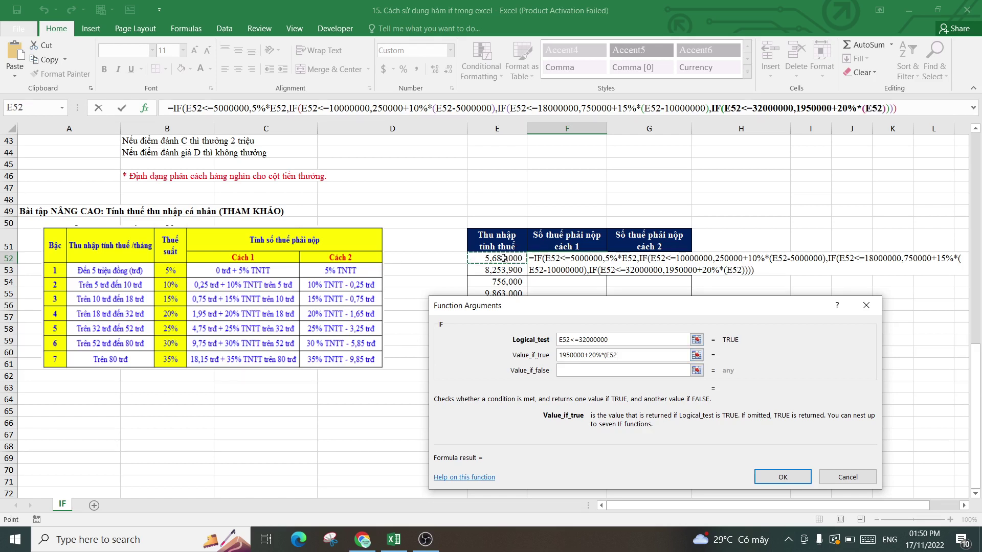
type("-18")
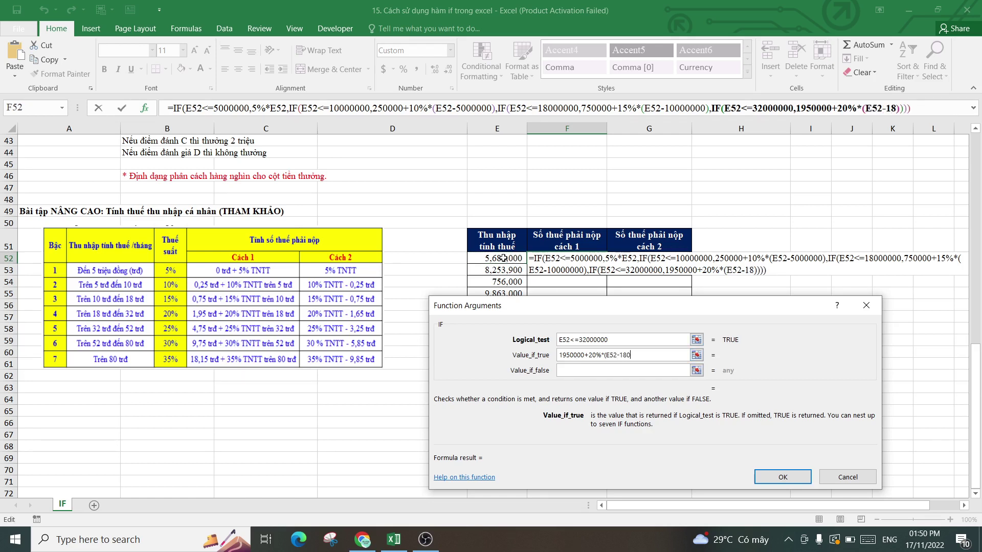
type("000000")
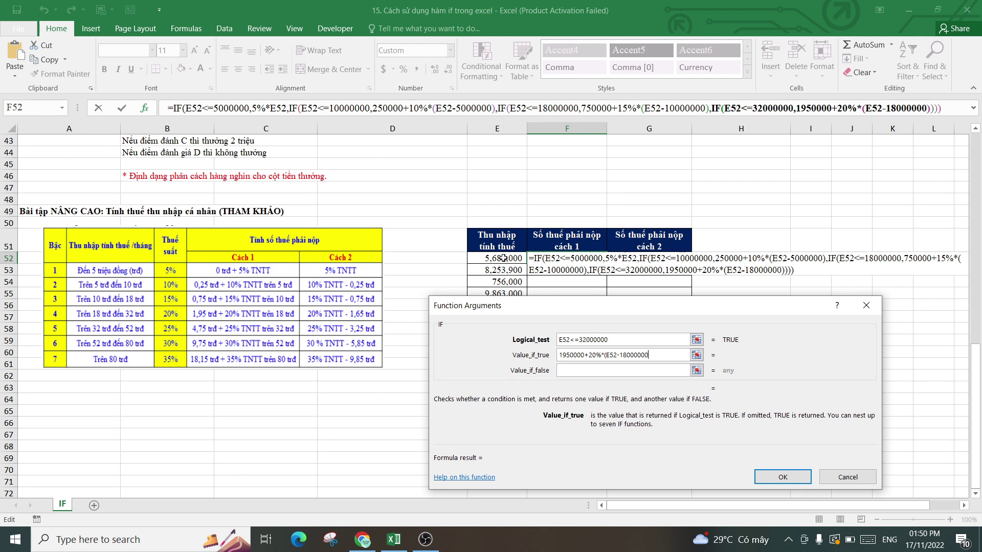
type(")")
key("Tab")
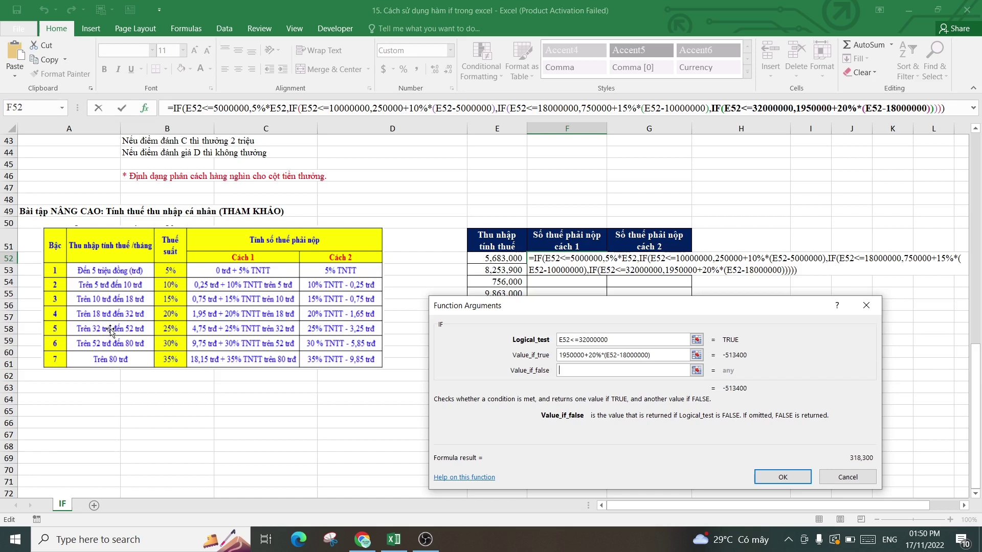
left_click(62, 108)
left_click(30, 120)
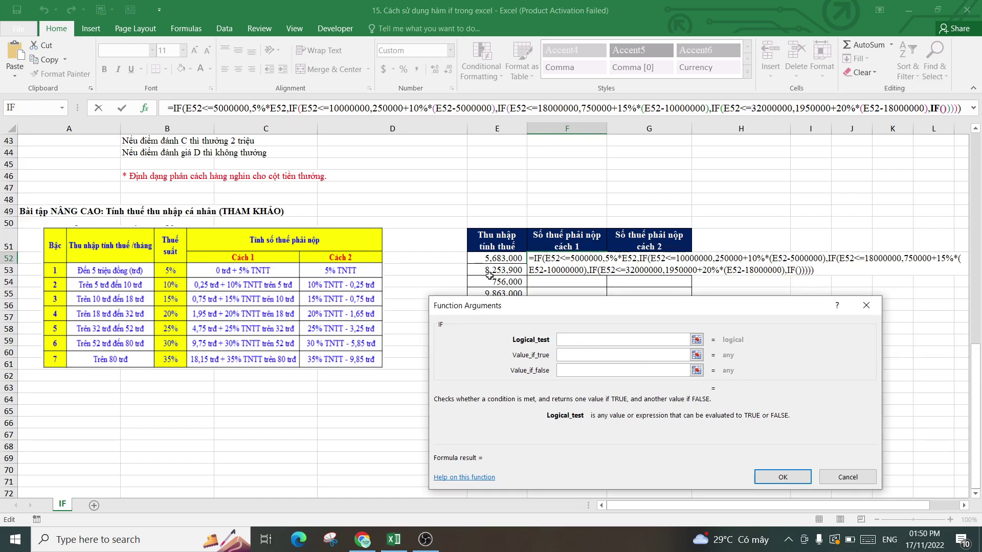
left_click(499, 259)
type("<")
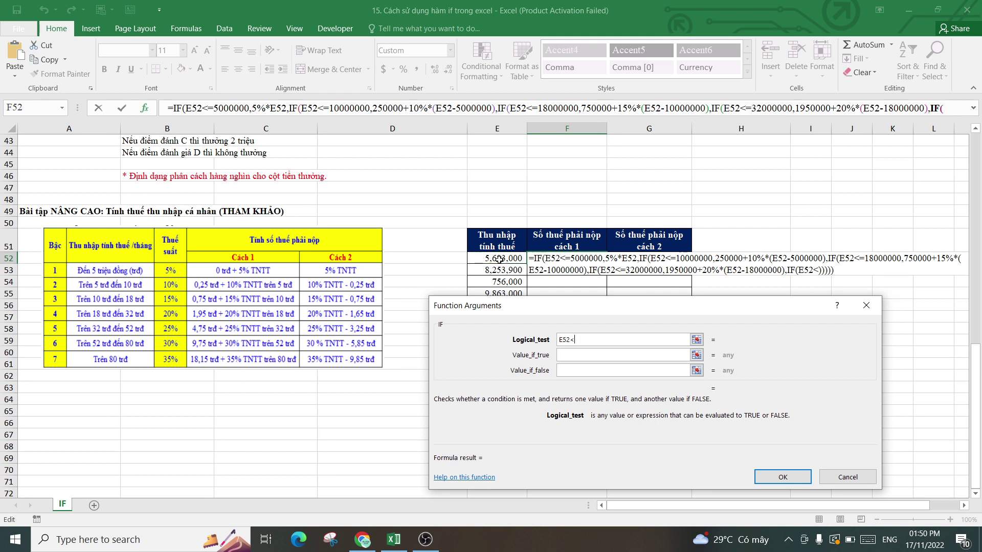
type("=52000")
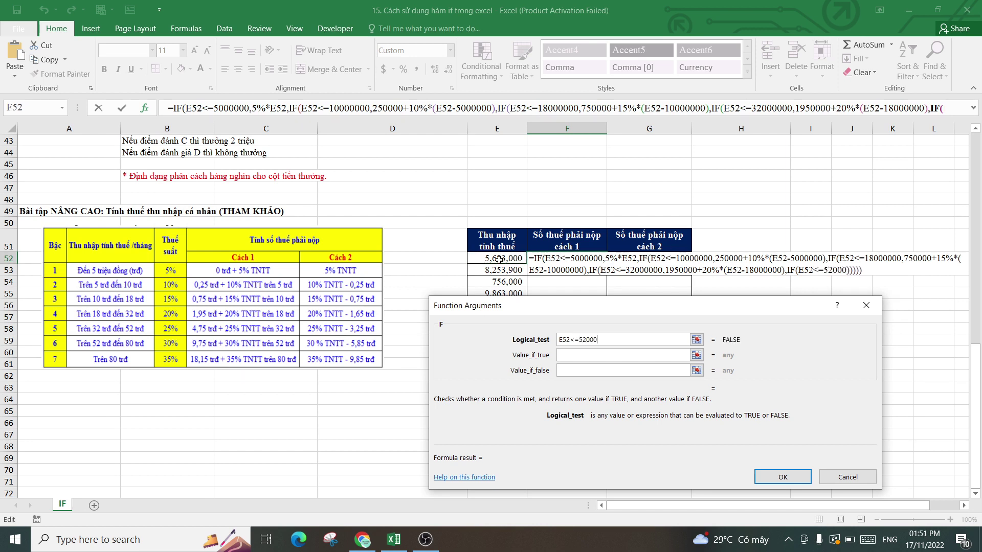
type("000")
key("Tab")
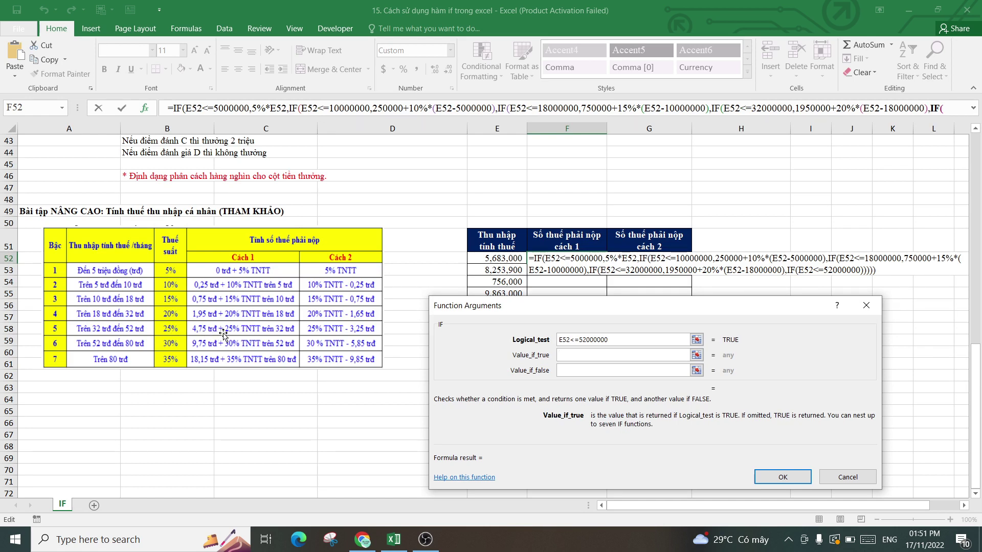
type("4750")
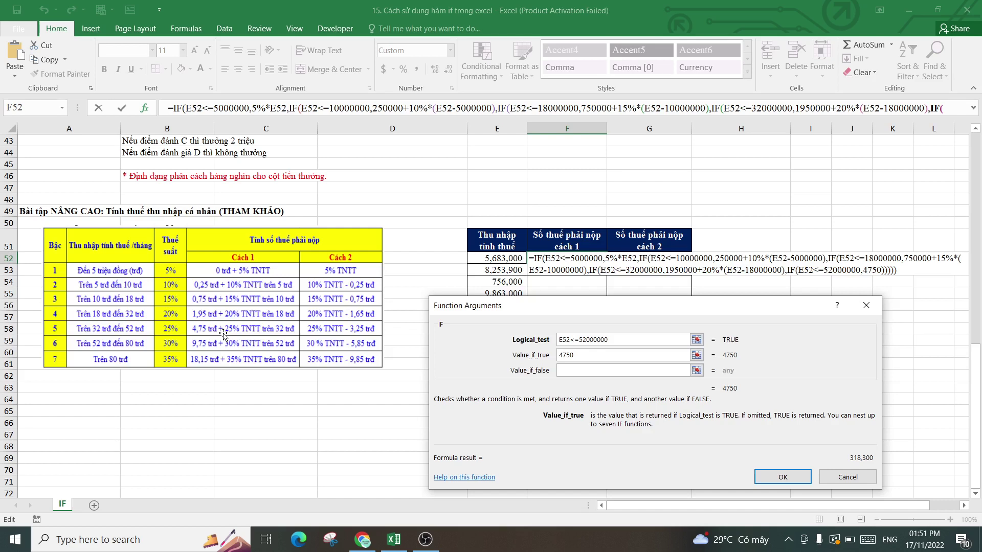
type("000+")
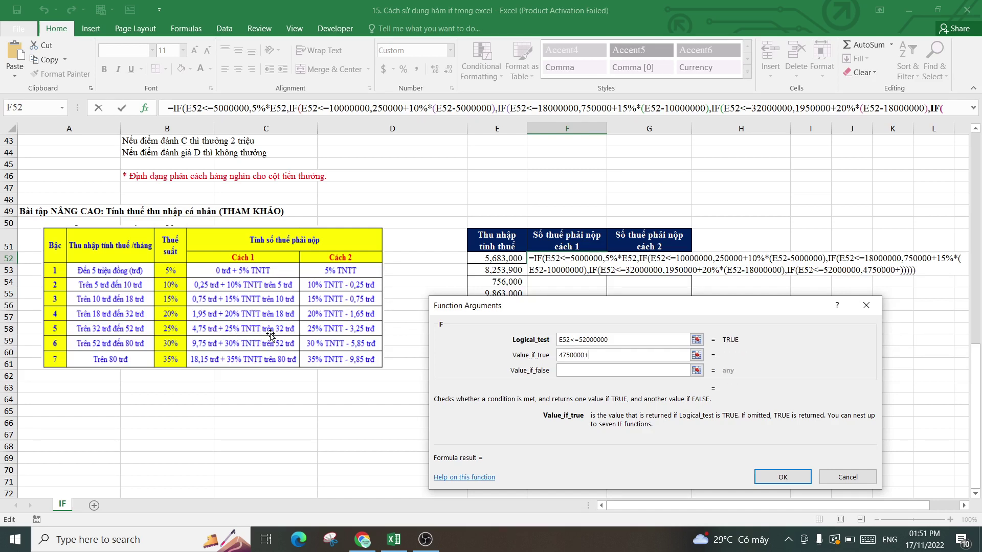
type("25%")
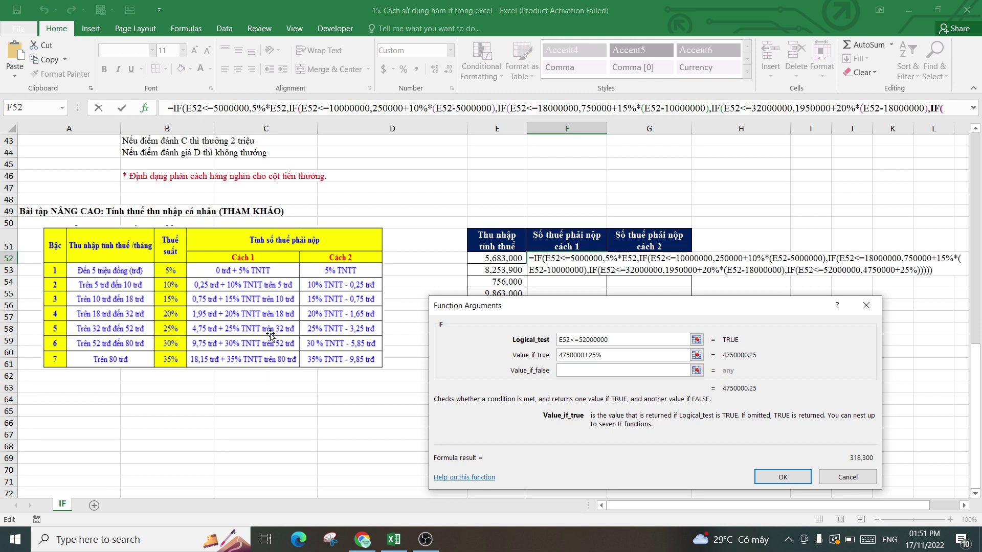
type("*(")
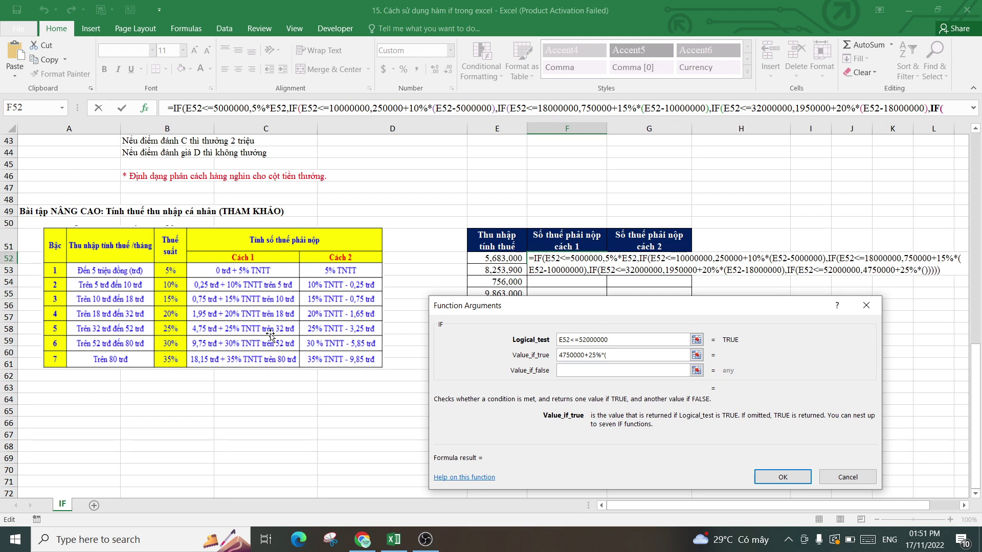
left_click(494, 258)
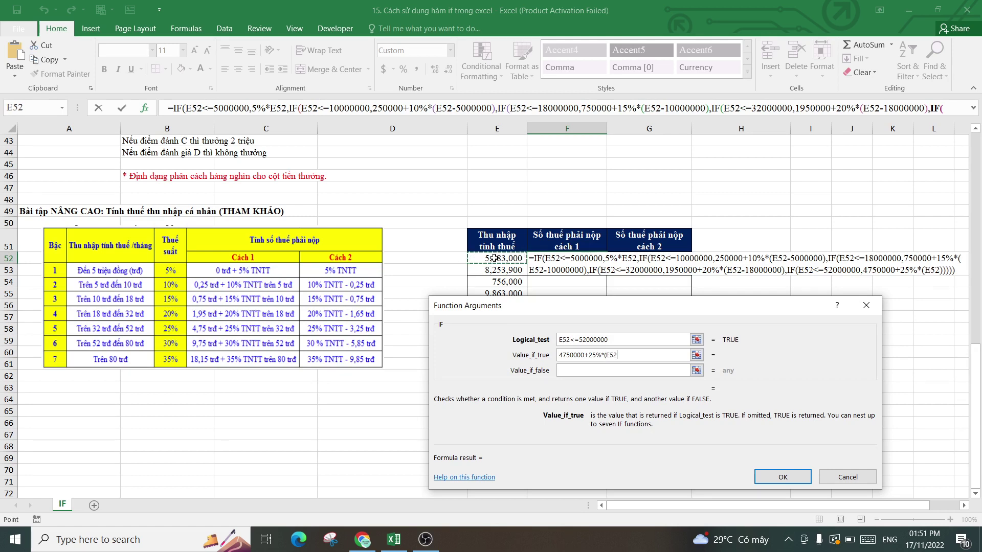
type("-32000")
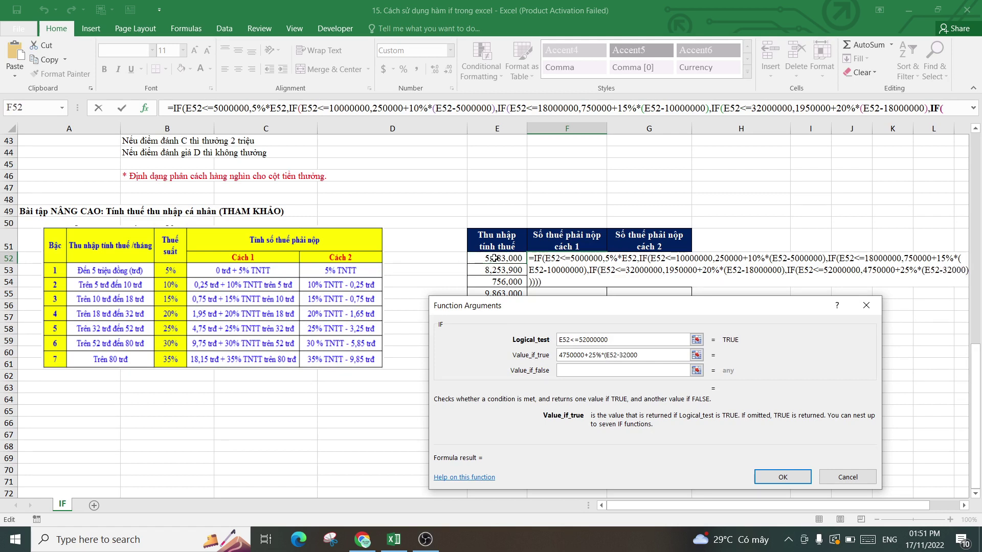
type("000)")
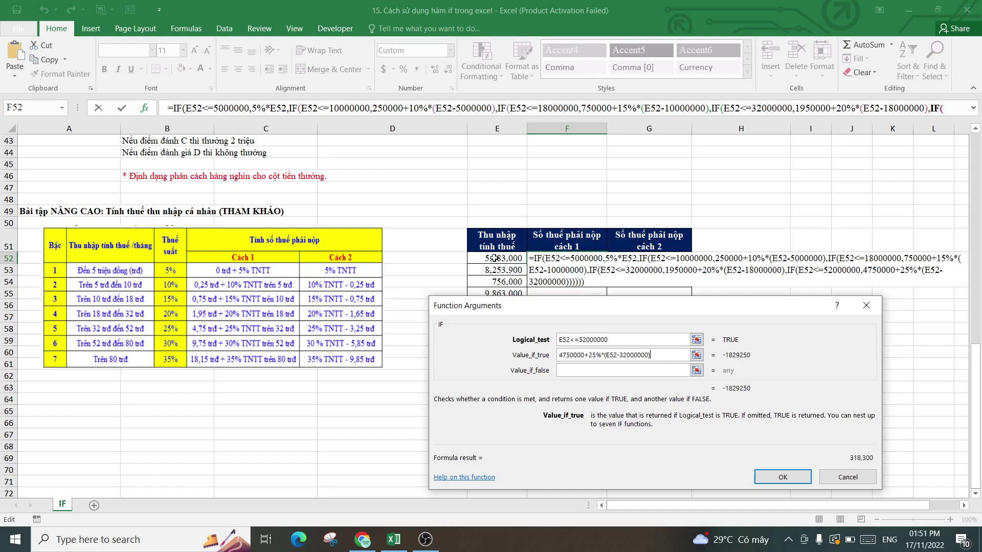
key("Tab")
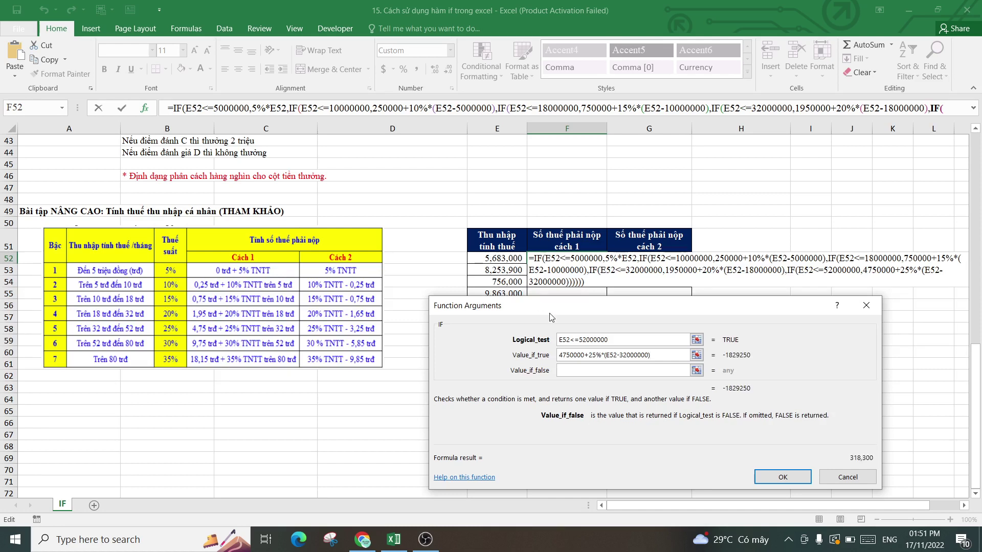
left_click(62, 108)
left_click(43, 121)
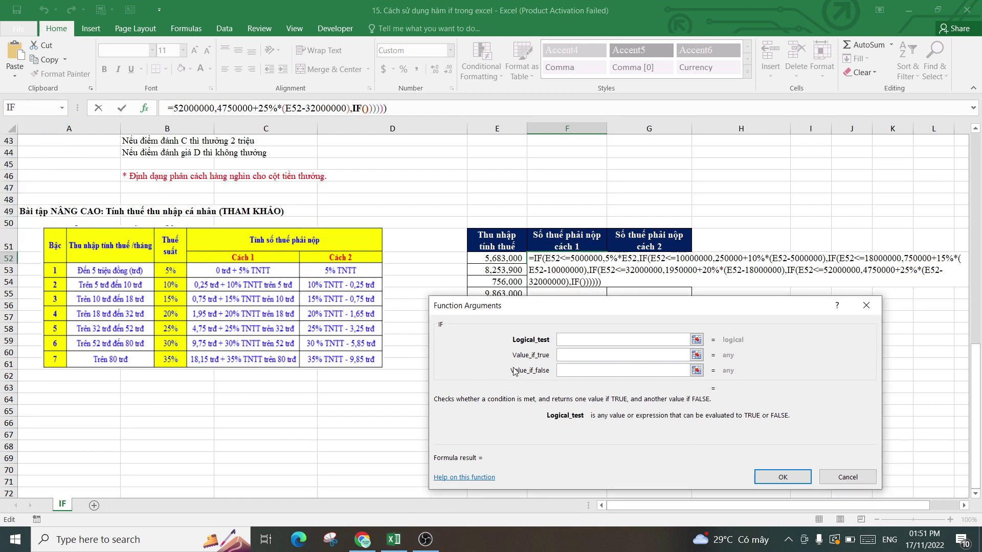
left_click(502, 258)
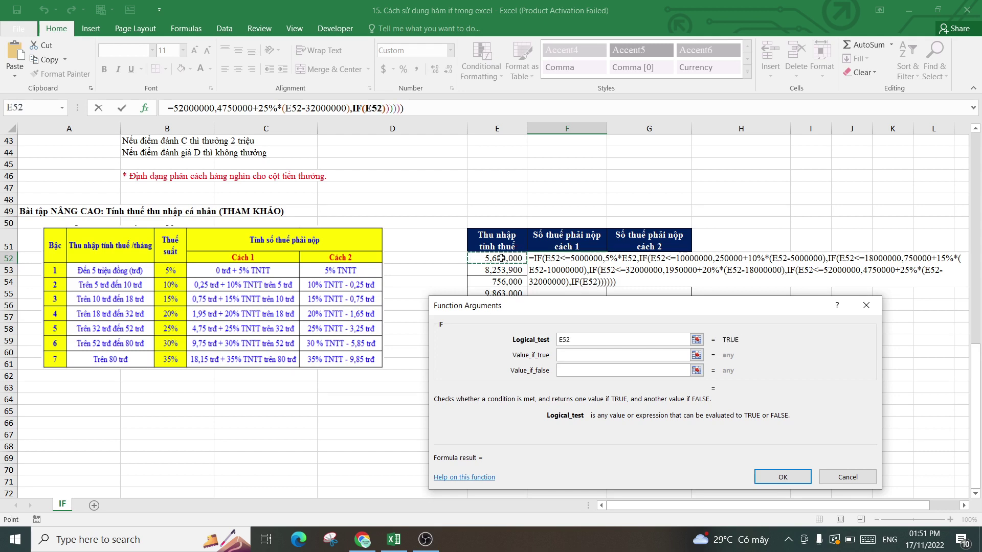
type("<=8")
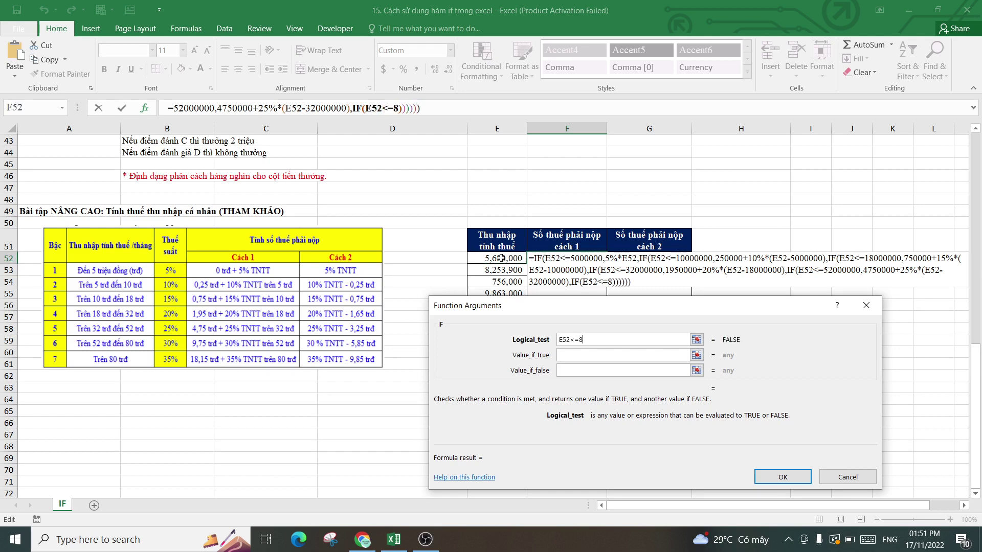
type("00000")
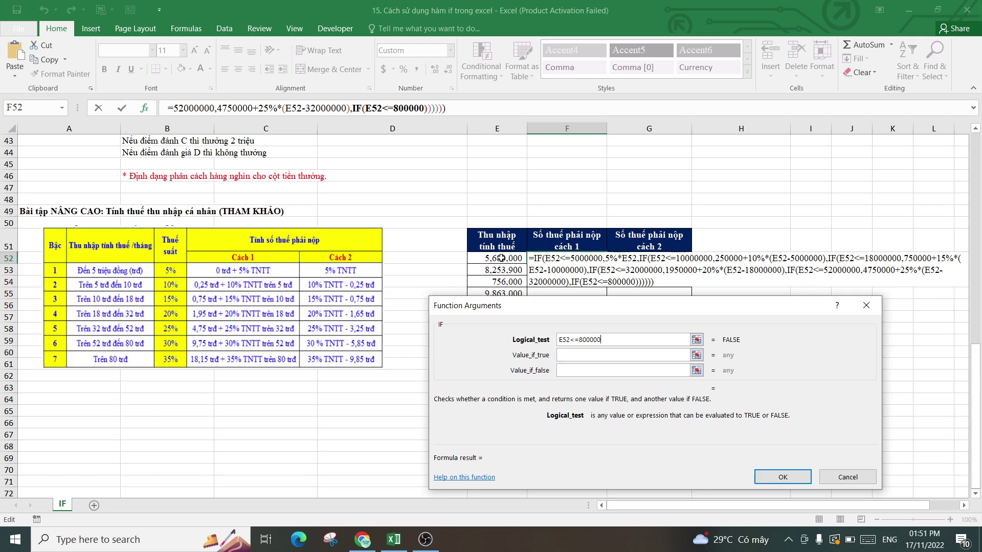
type("00")
key("Tab")
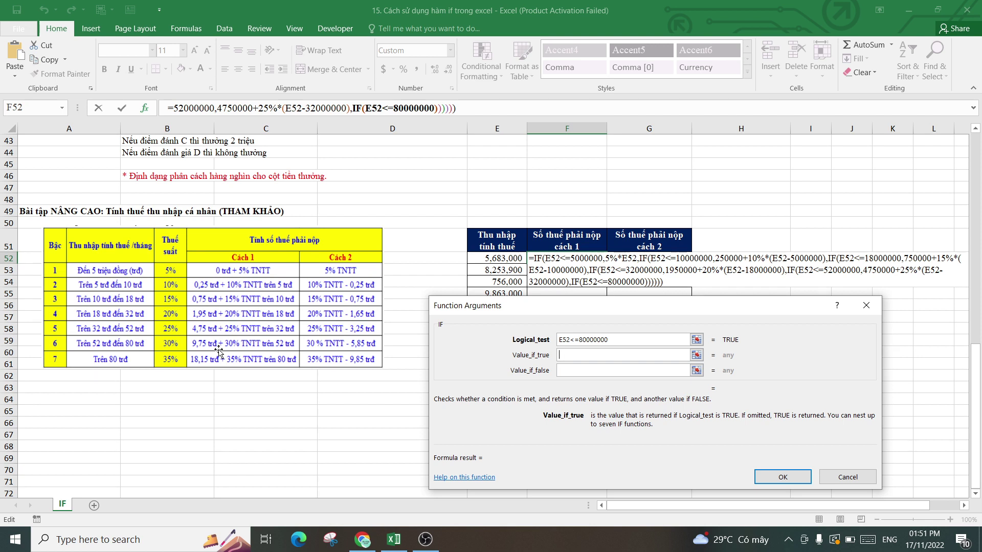
type("97500")
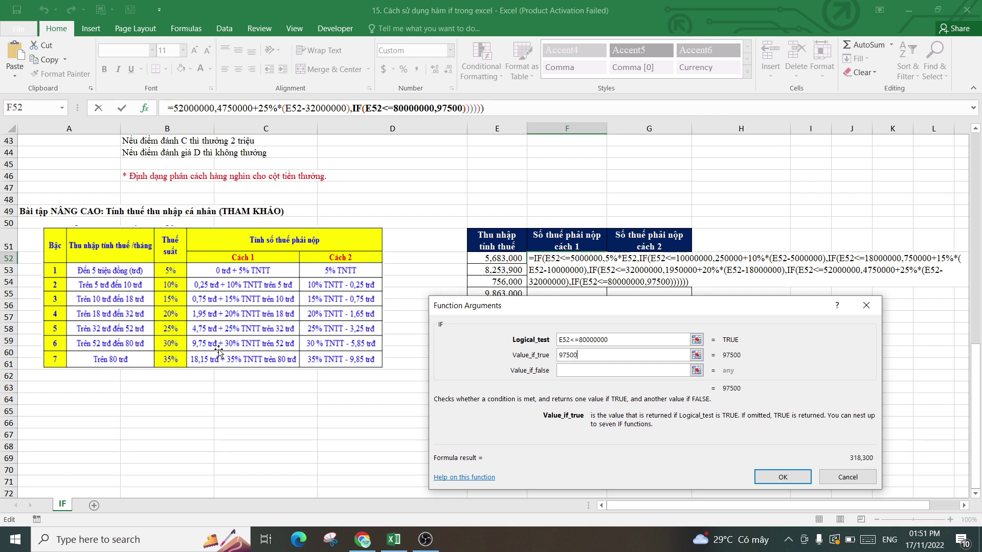
type("00")
type("+3")
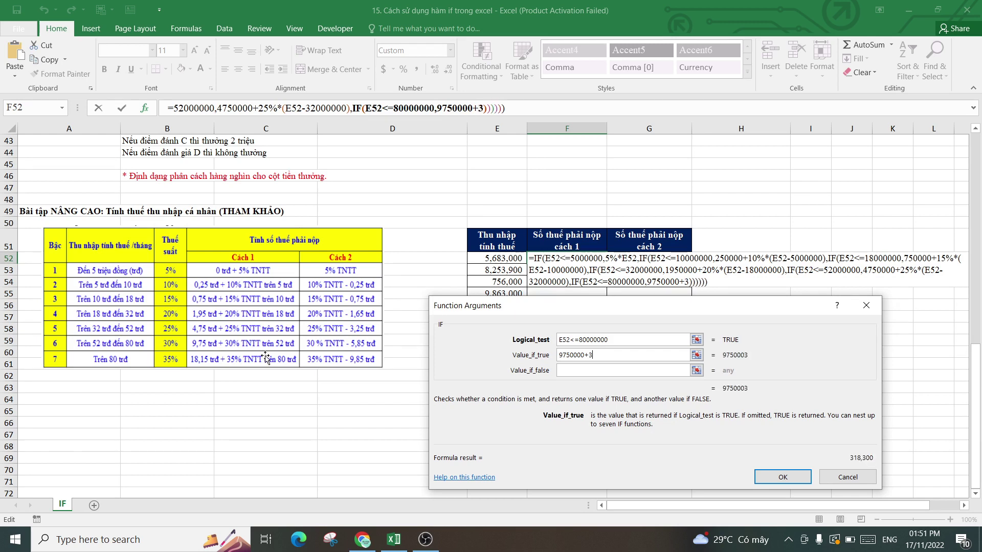
type("0%*(")
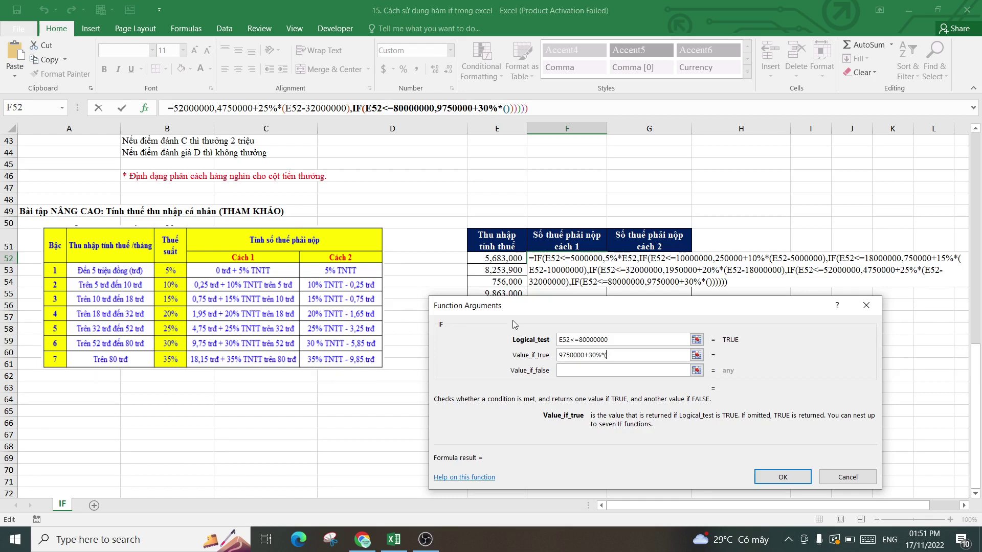
left_click(499, 259)
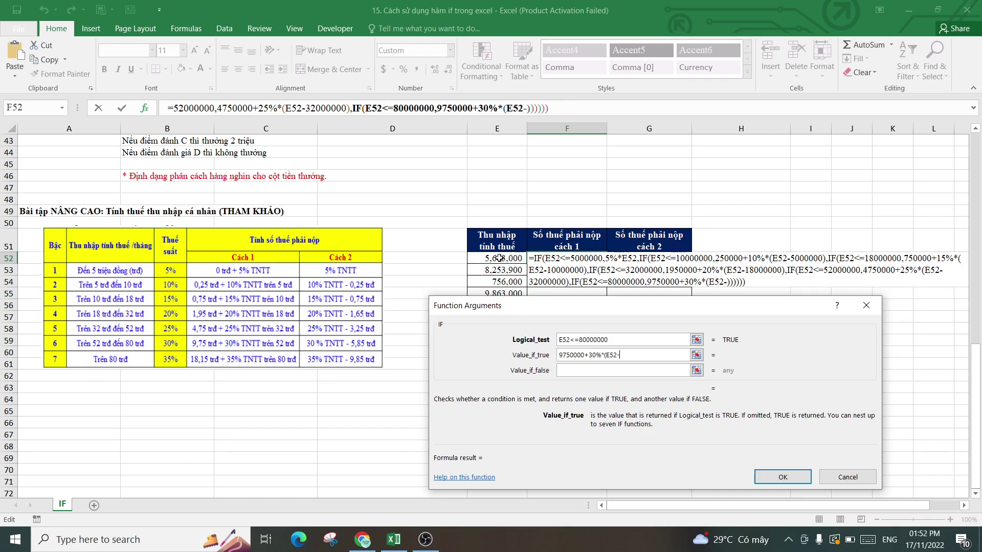
type("-520000")
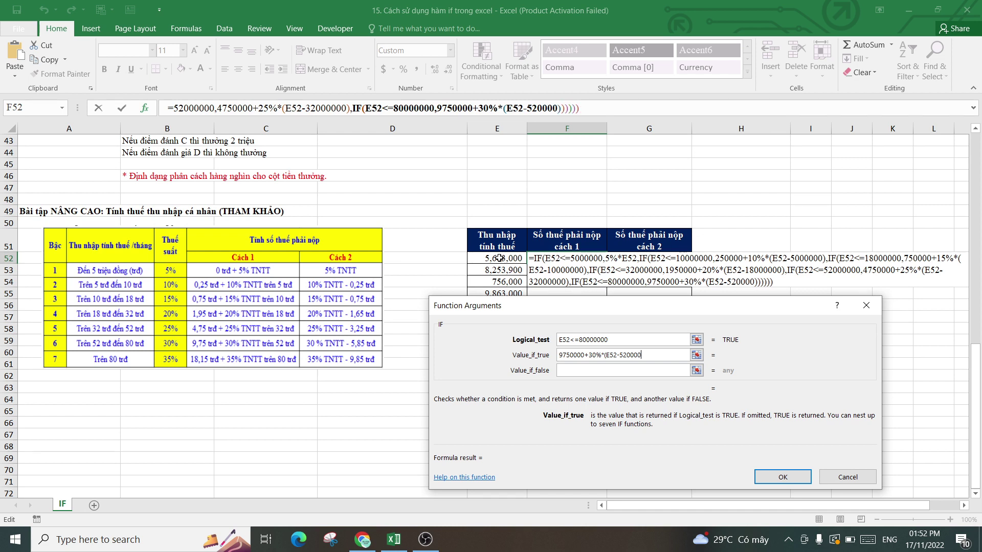
type("00)")
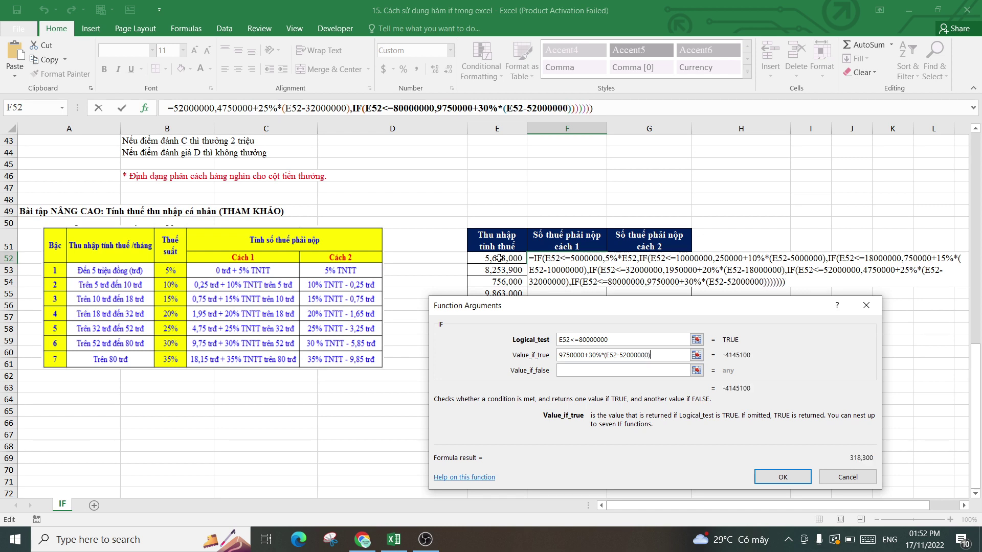
key("Tab")
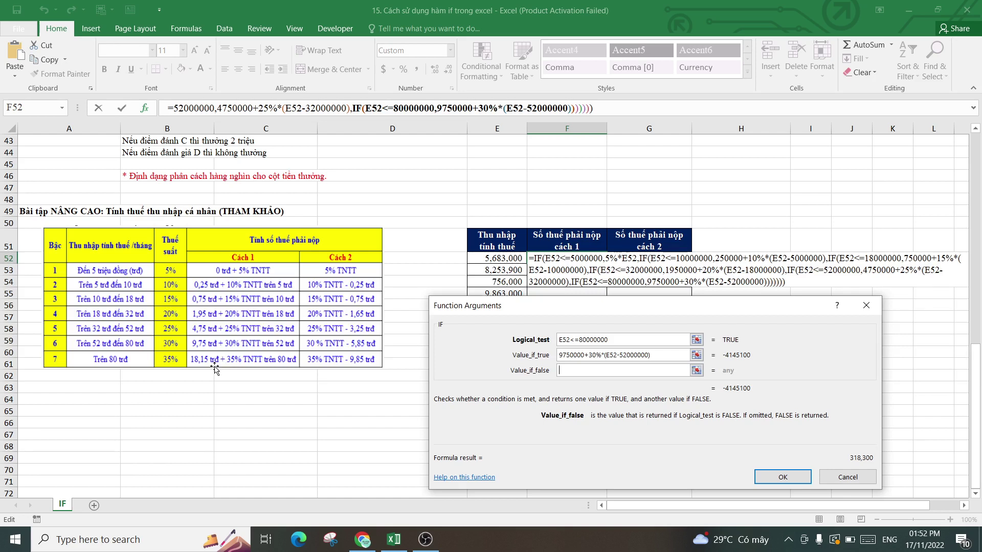
type("1")
type("8150")
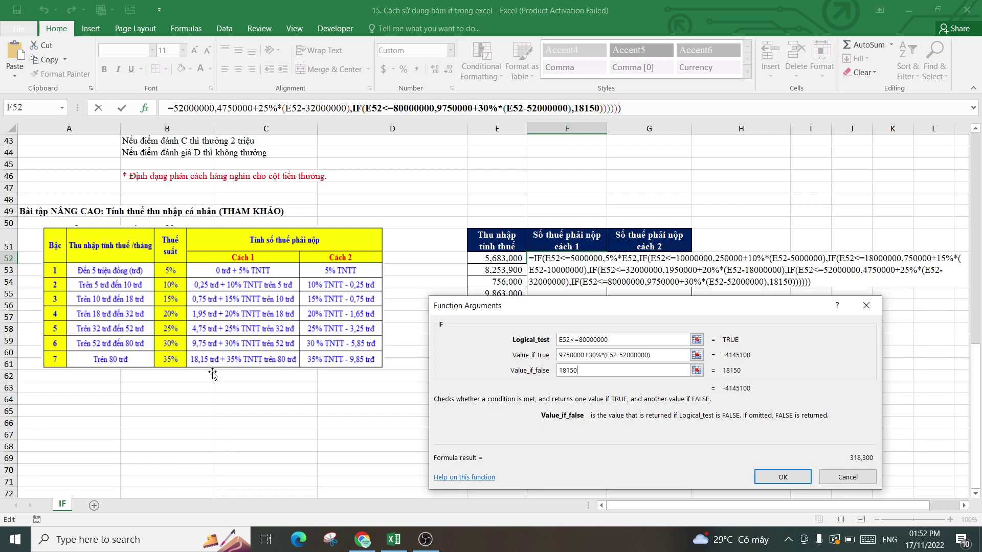
type("000+")
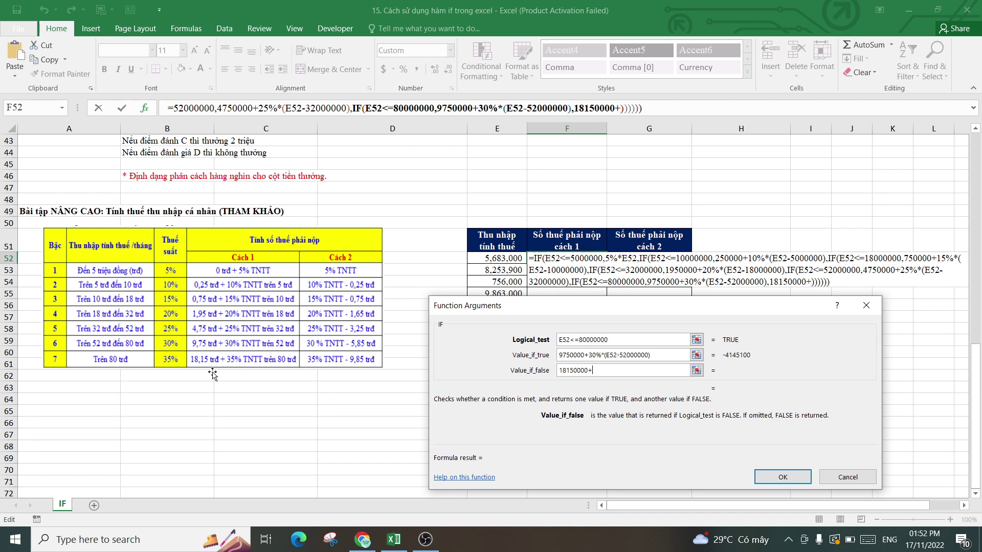
type("35")
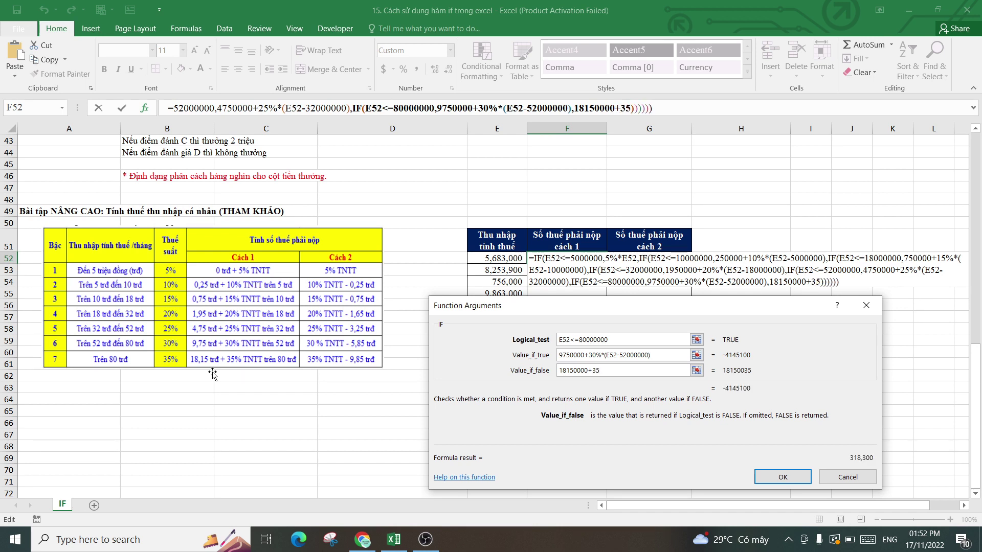
type("%*")
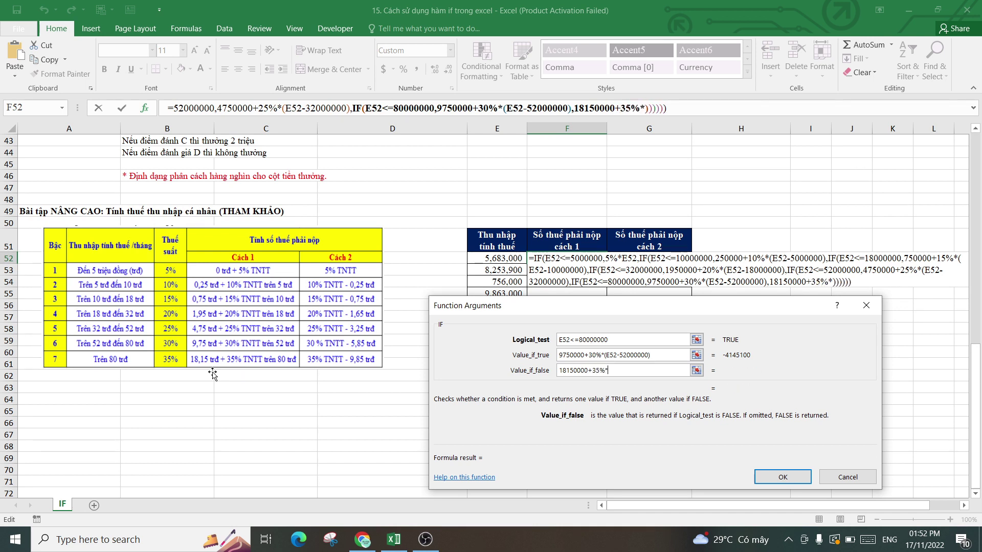
type("(")
left_click(494, 258)
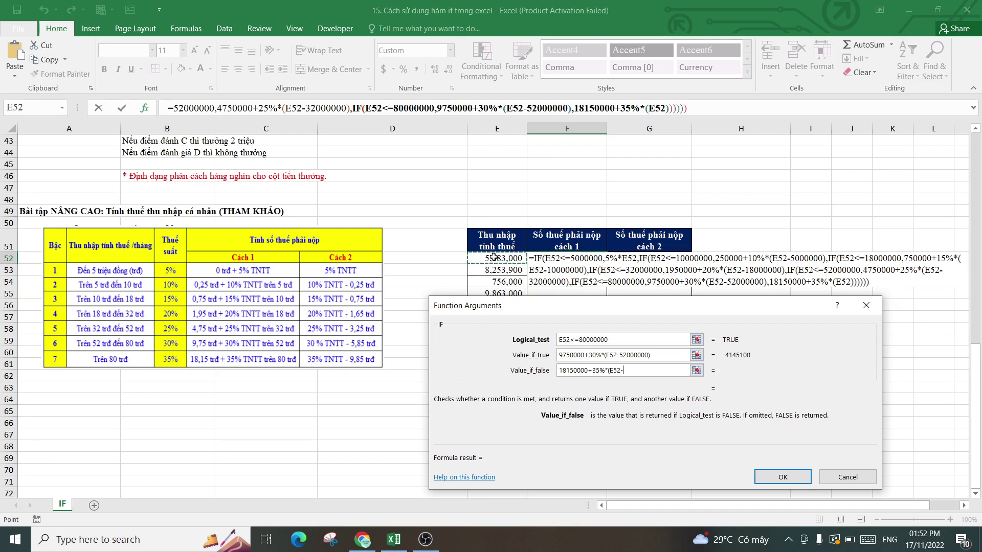
type("-800")
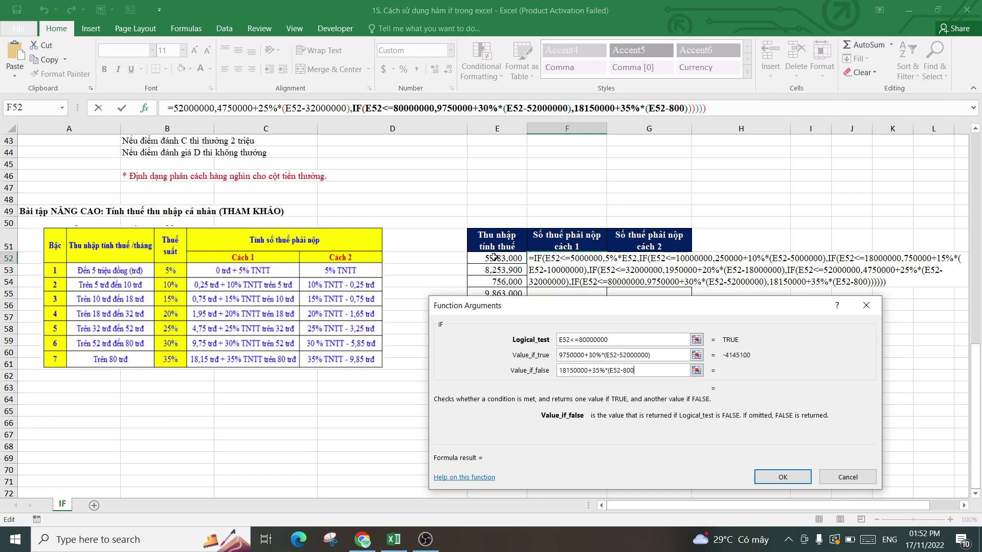
type("0000")
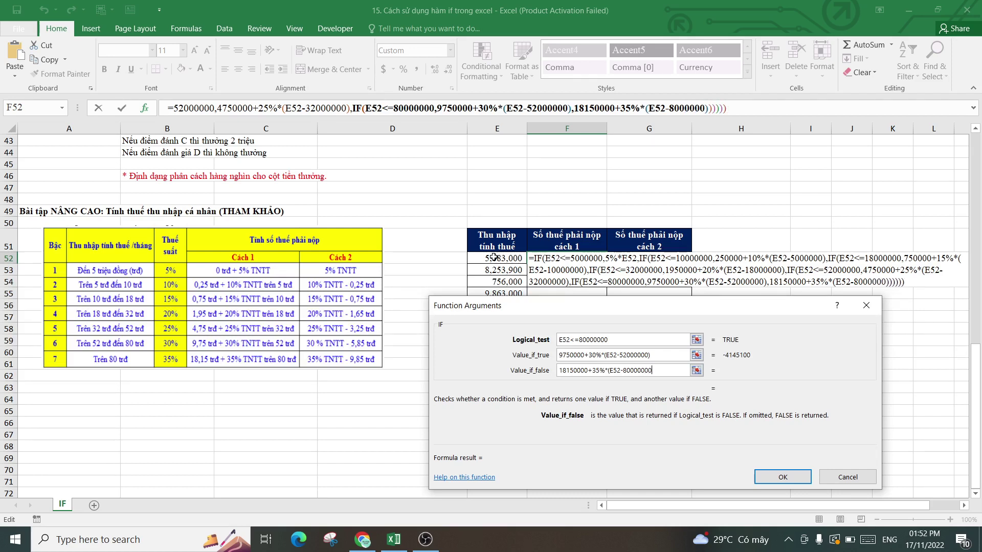
type("0)")
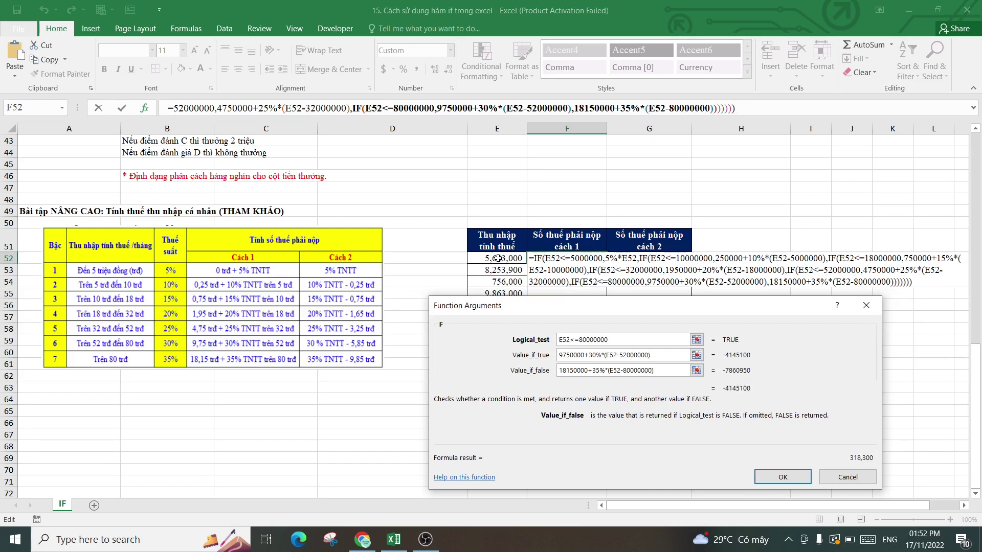
- Confirm the finished tax formula and fill it from F52 down to F61
left_click(782, 477)
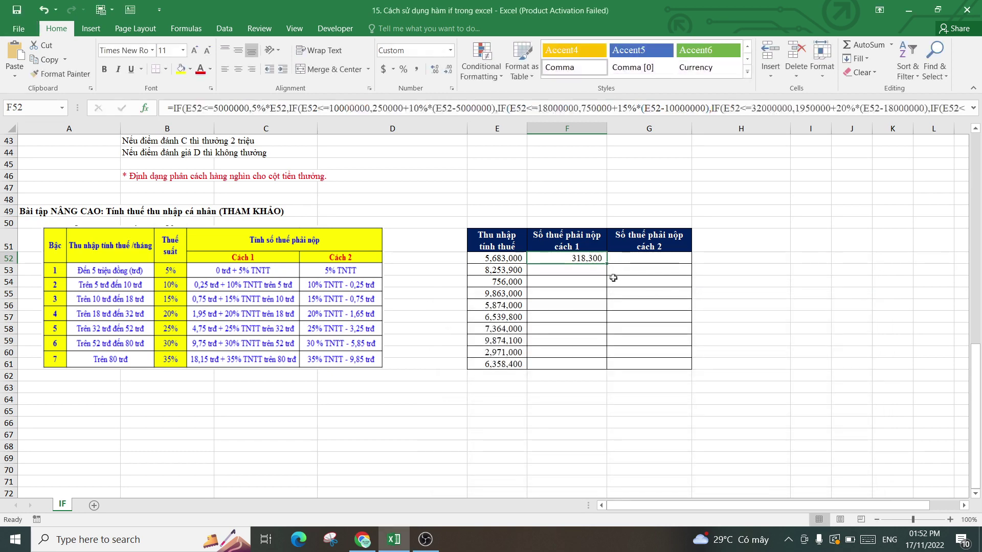
left_click_drag(607, 263, 596, 365)
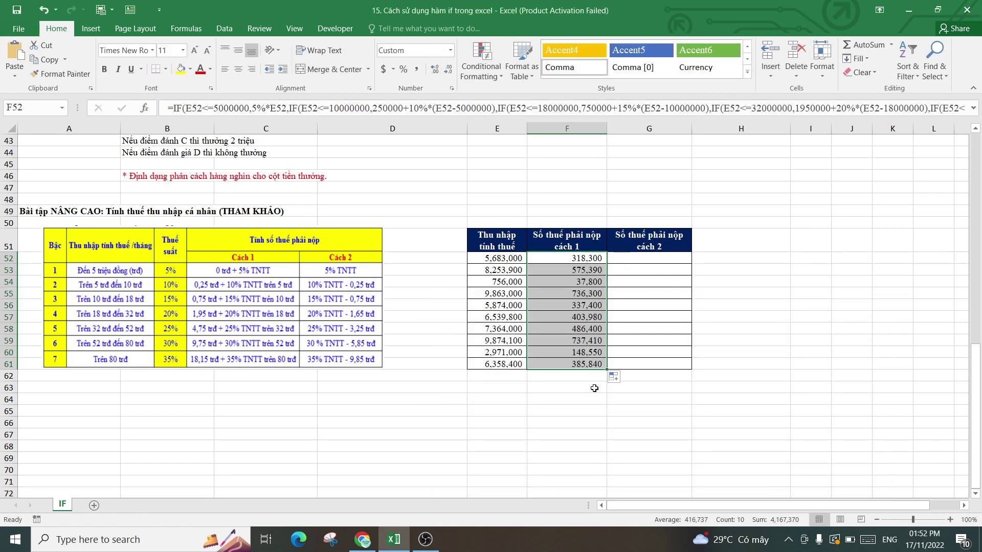
left_click(553, 258)
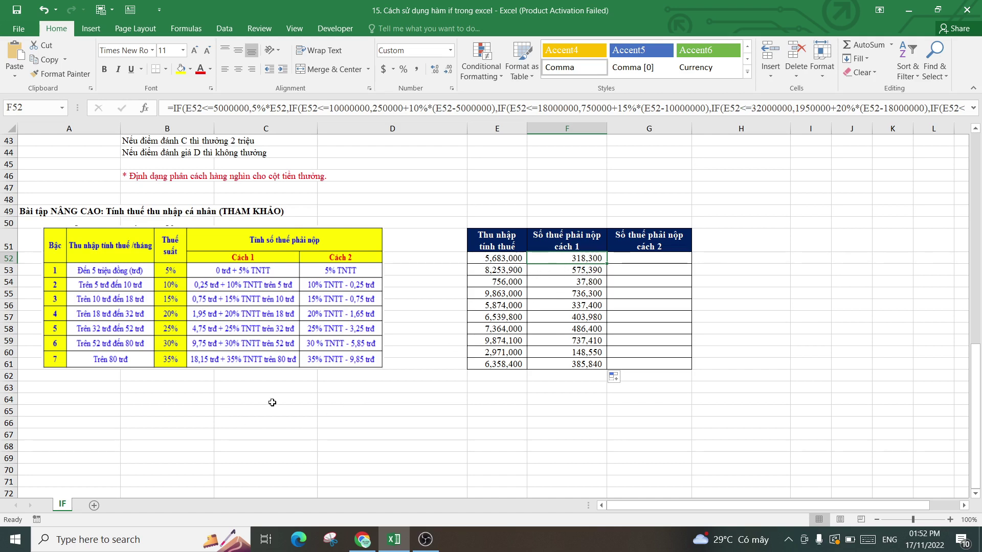
- Enter the sample income 8,500,000 in C63 with thousand separators and no decimals
left_click(244, 390)
left_click(248, 399)
left_click(248, 389)
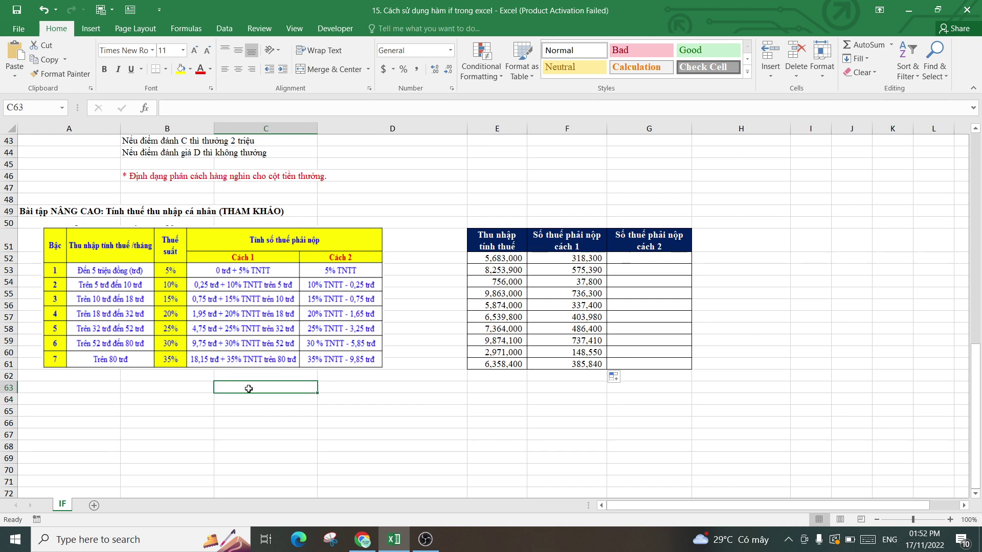
type("85")
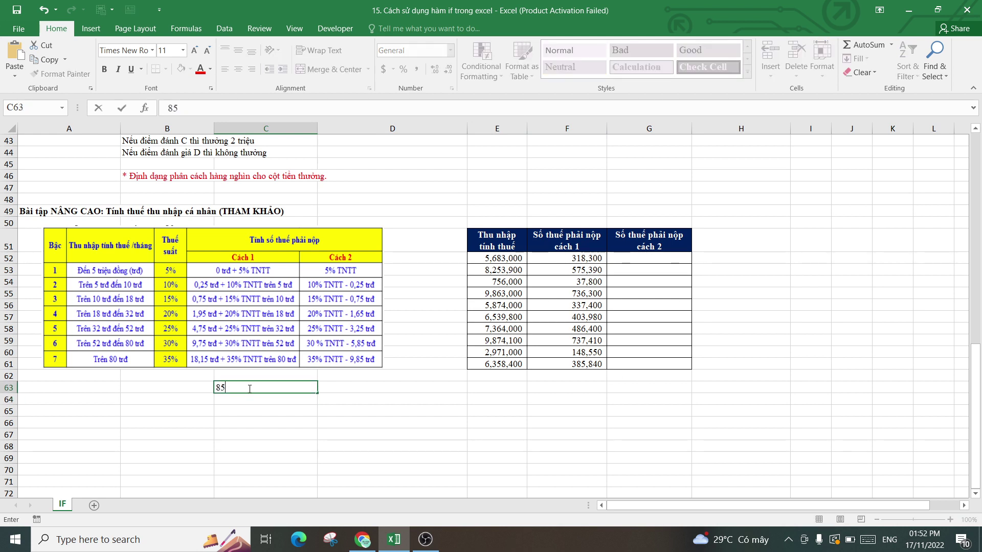
type("00")
type("000")
key("Return")
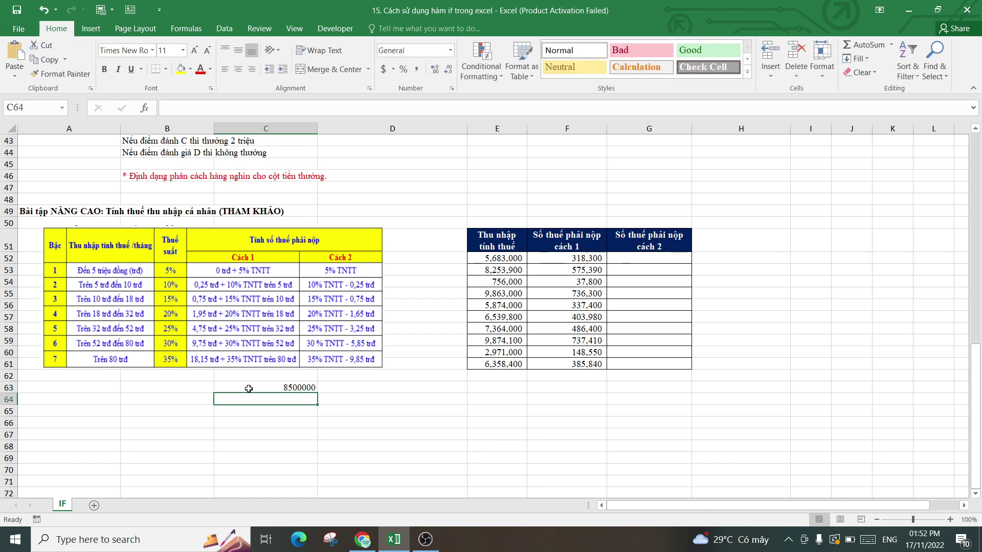
left_click(246, 388)
left_click(417, 69)
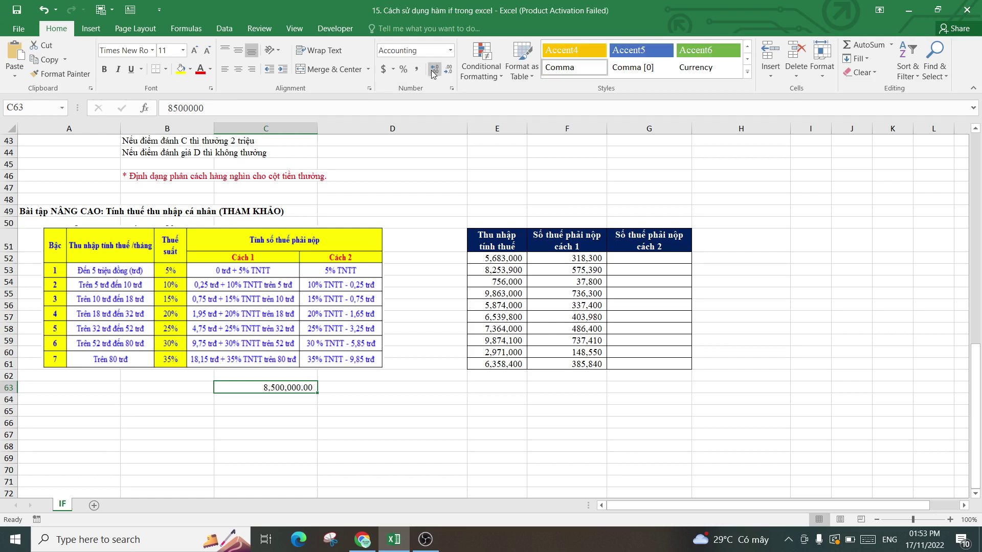
left_click(291, 407)
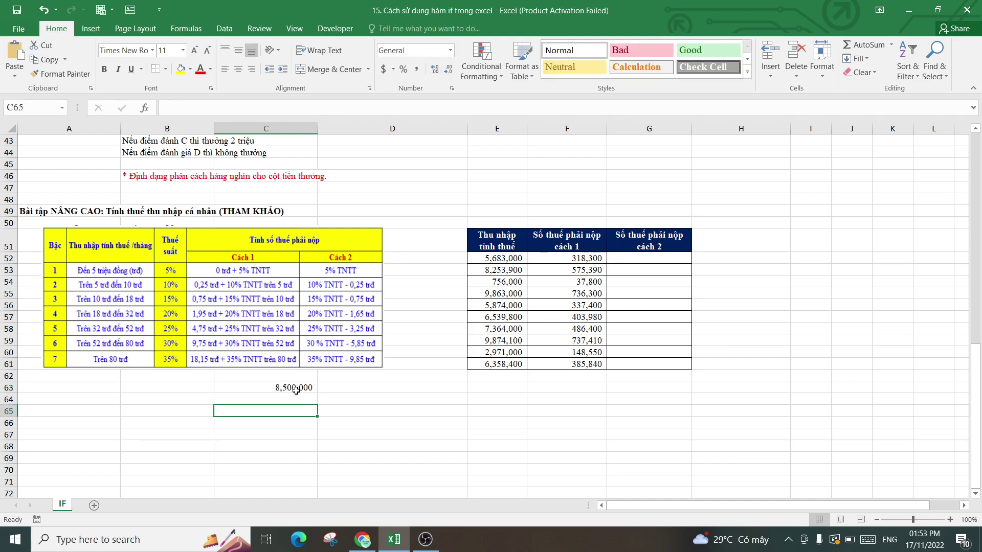
left_click(295, 390)
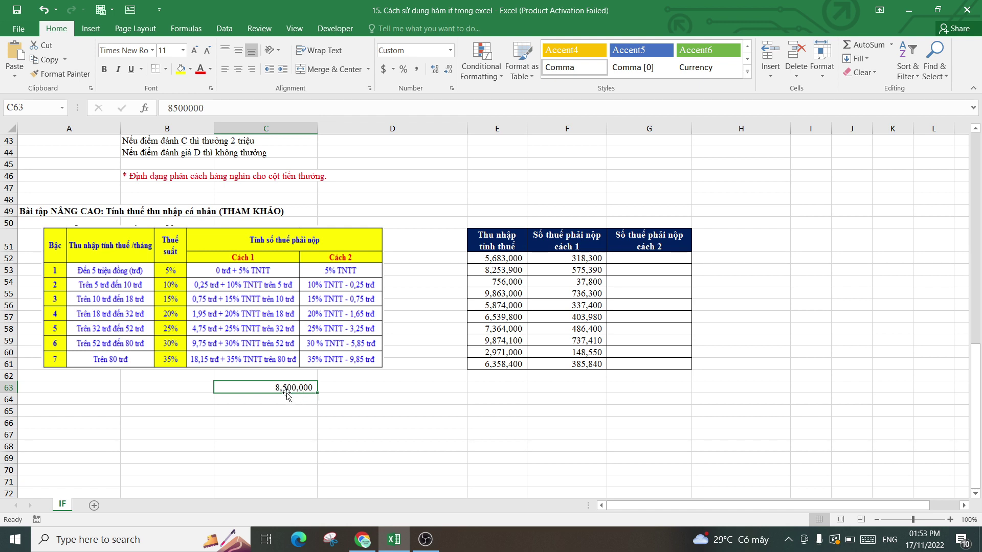
left_click(282, 402)
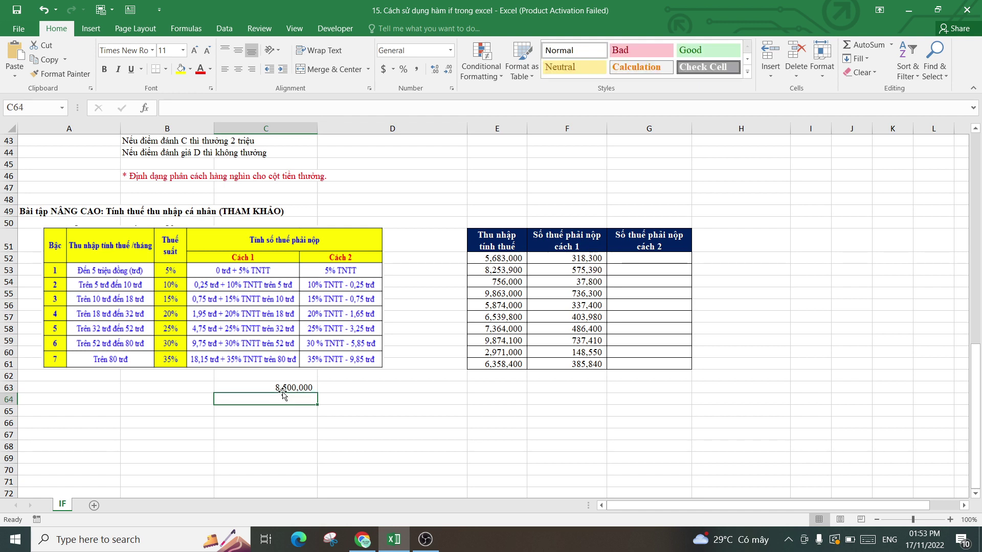
left_click(283, 390)
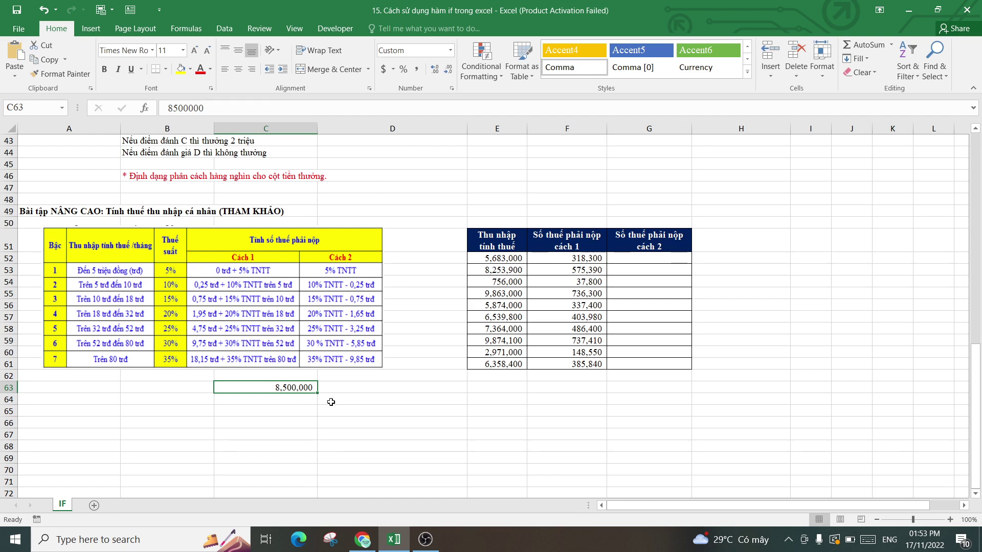
- Enter the brackets: 5000000 at 5% in D64:E64 and 3500000 at 10% in D65:E65
left_click(332, 402)
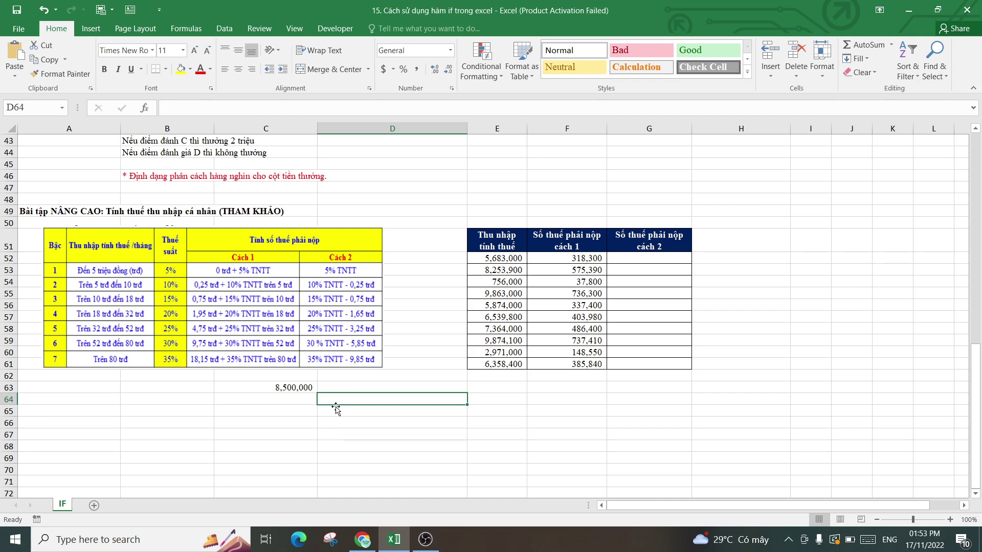
type("5000000")
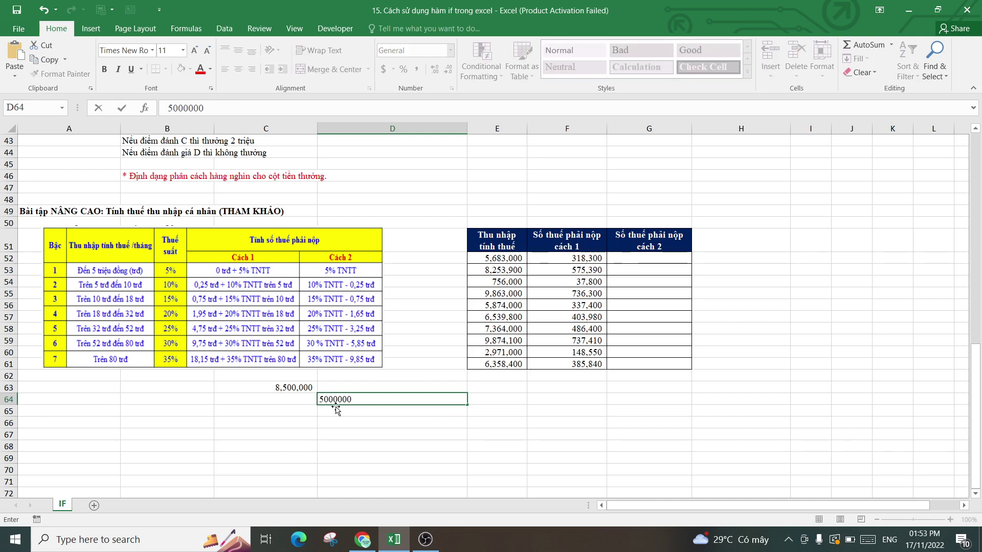
key("Return")
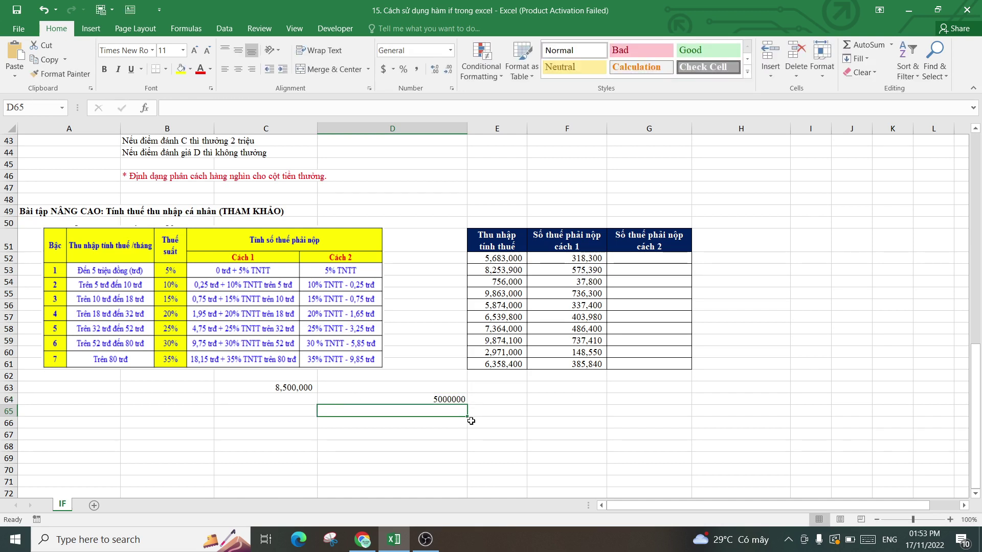
left_click(514, 400)
type("5")
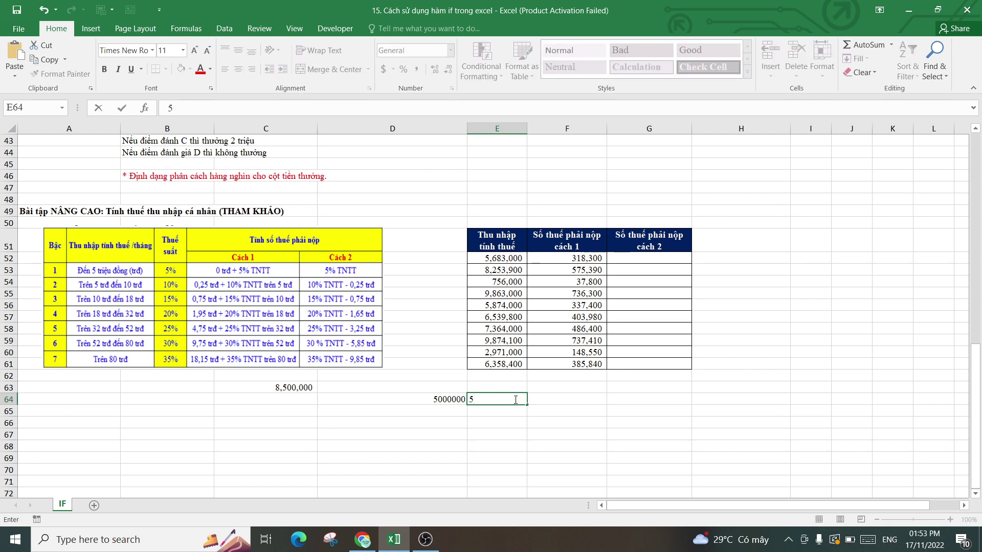
type("%")
key("Return")
left_click(461, 410)
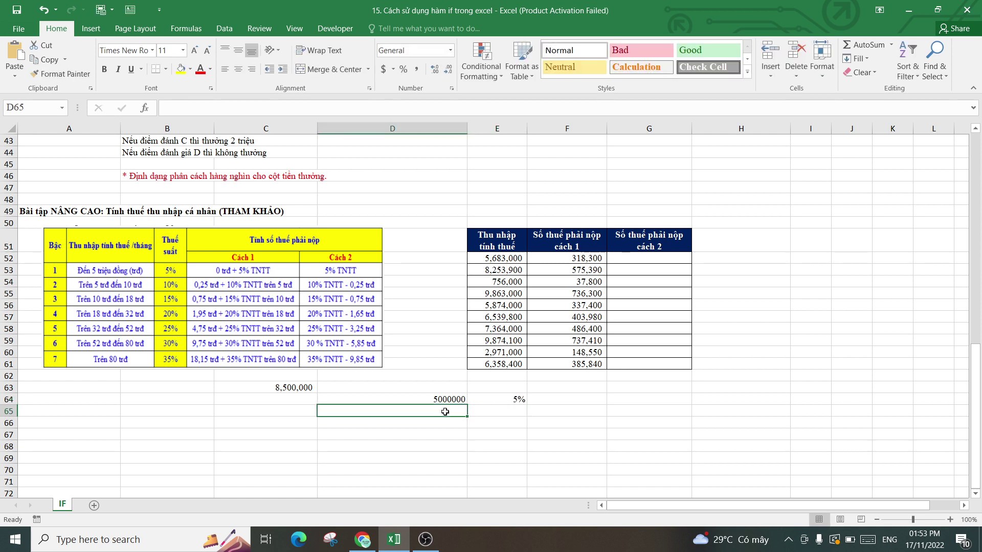
type("350")
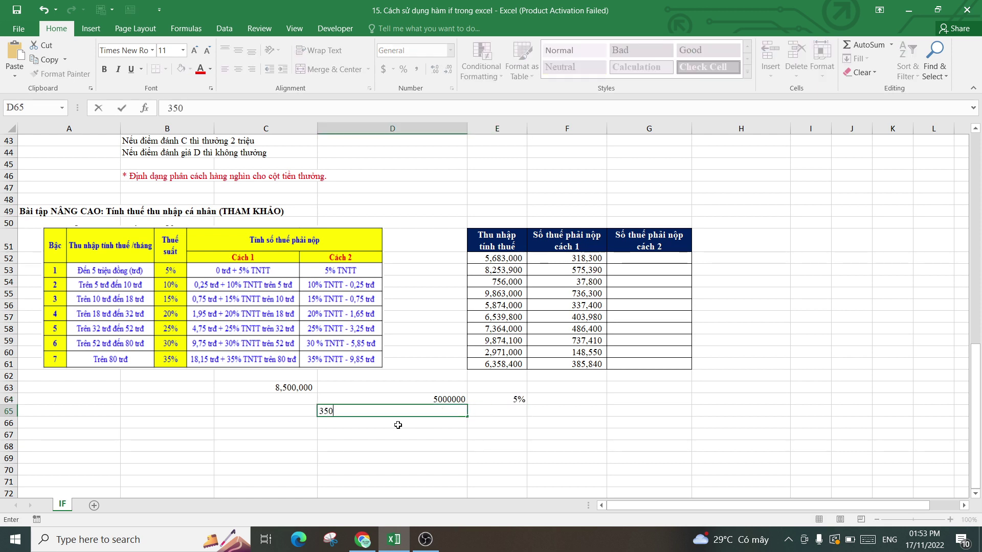
type("0000")
key("Return")
left_click(506, 410)
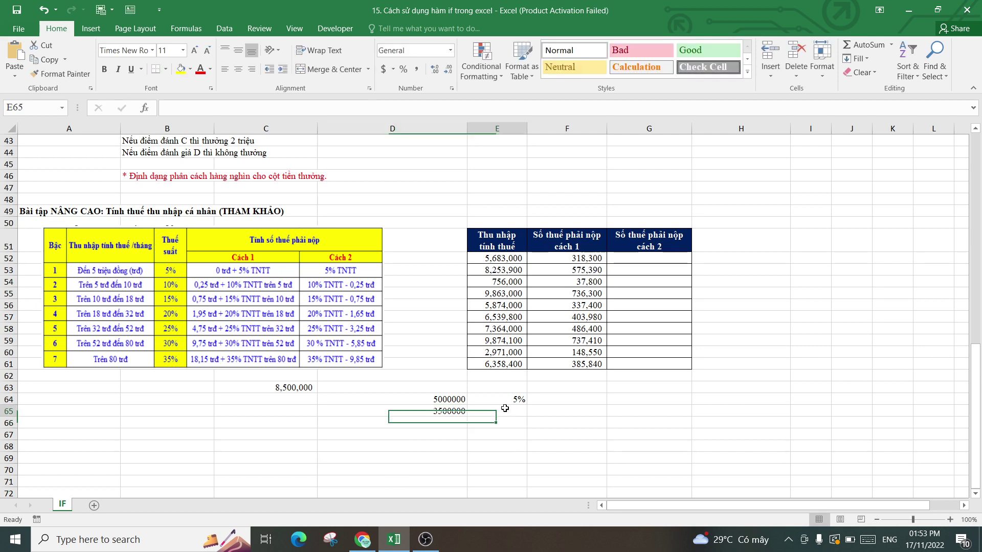
type("10%")
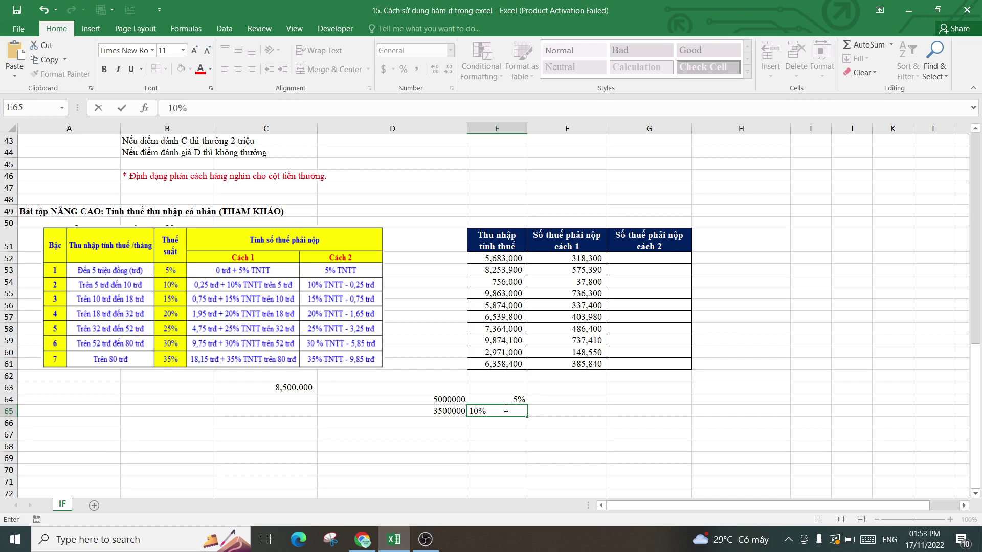
key("Return")
- Format the bracket amounts in D64:D65 with Comma Style and no decimals
left_click_drag(439, 399, 441, 409)
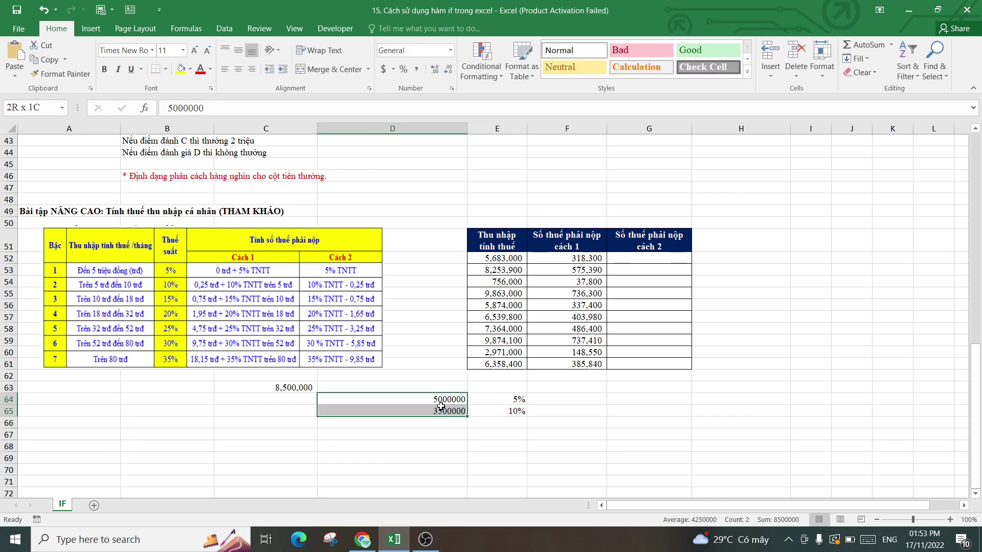
left_click(418, 71)
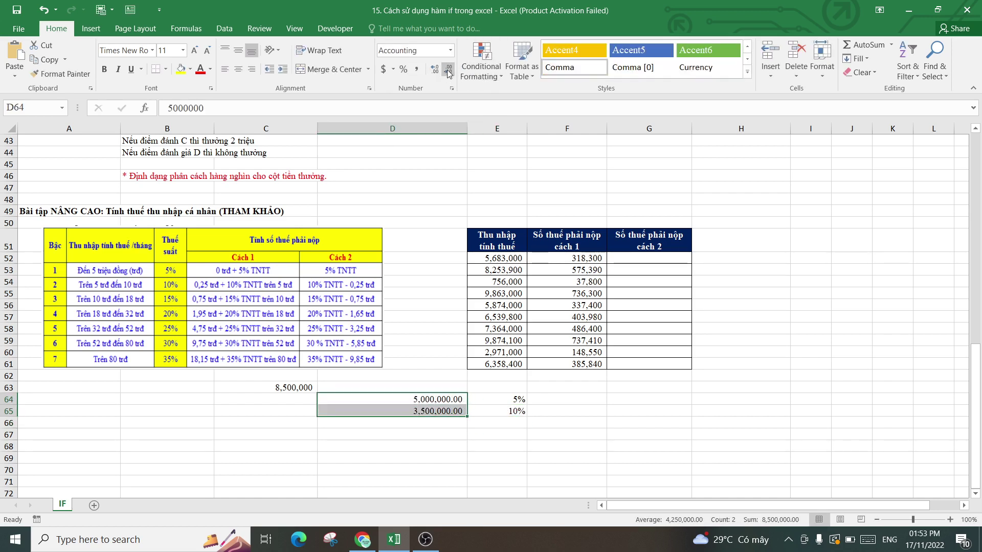
left_click(558, 395)
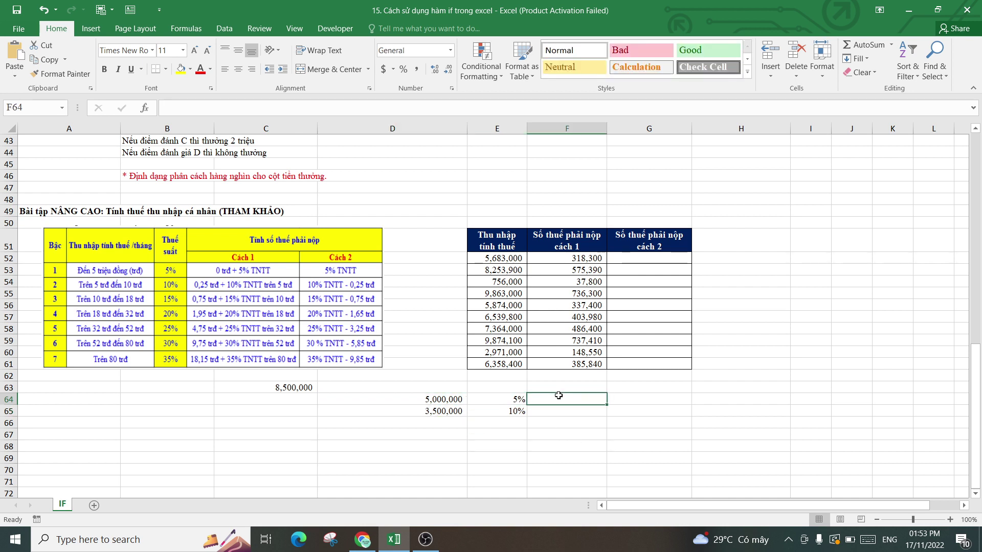
type("=")
left_click(447, 400)
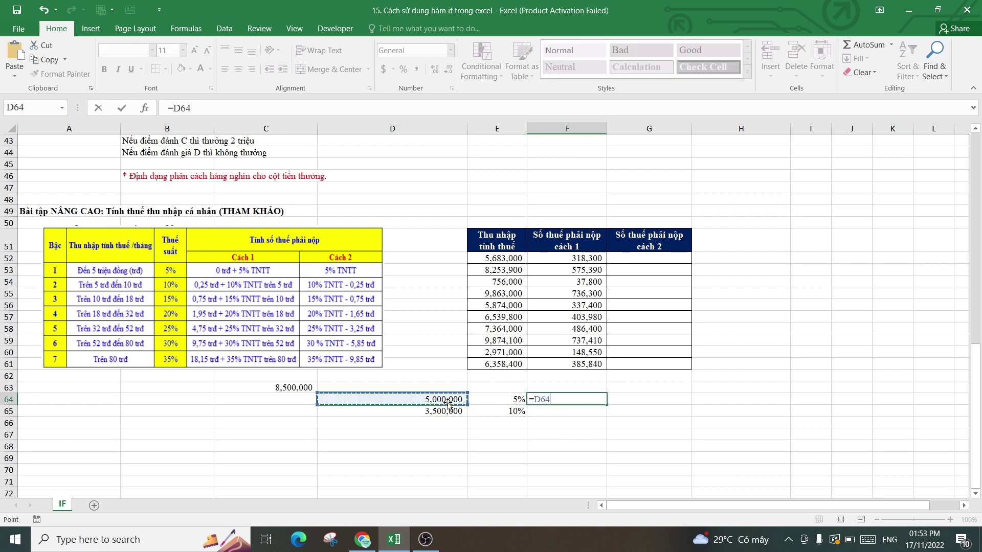
type("*")
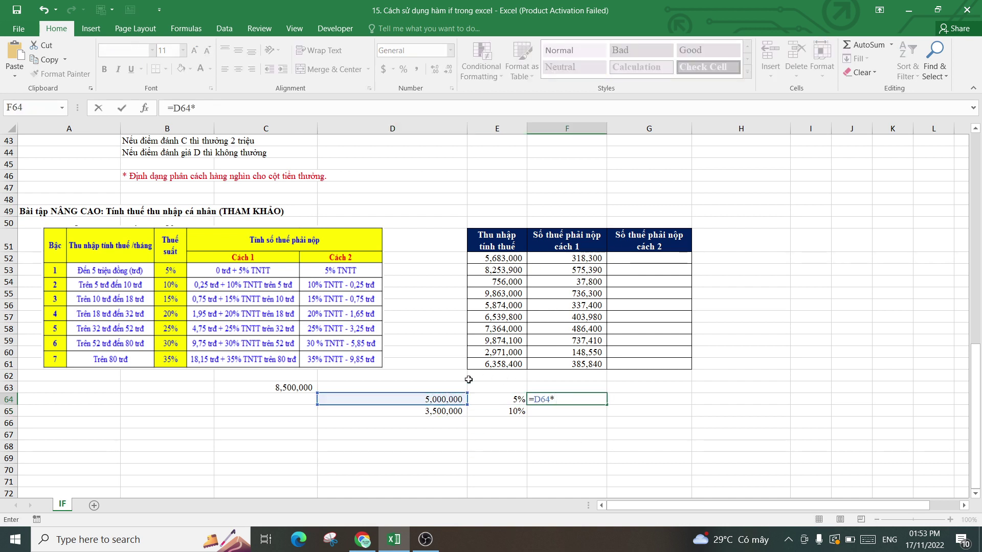
left_click(497, 400)
key("Return")
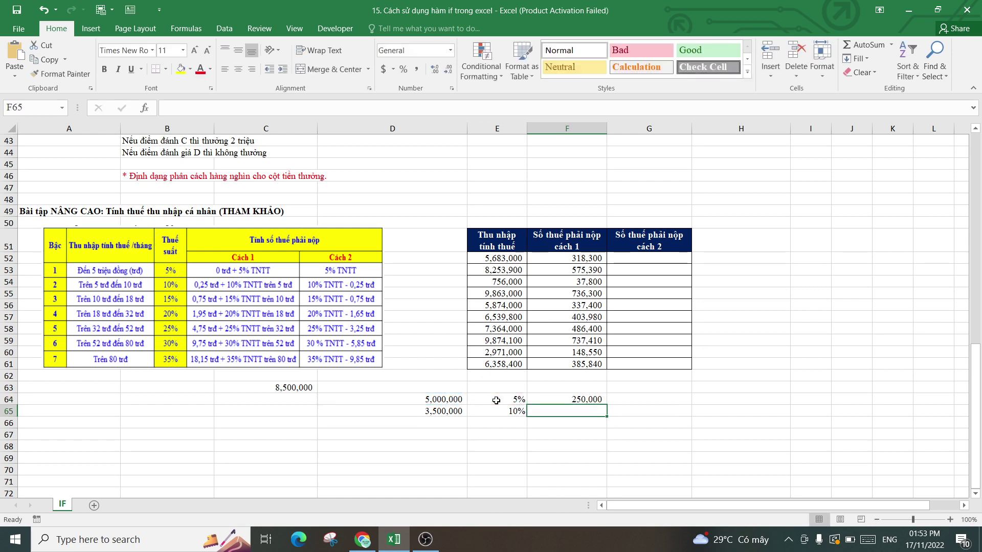
left_click(554, 399)
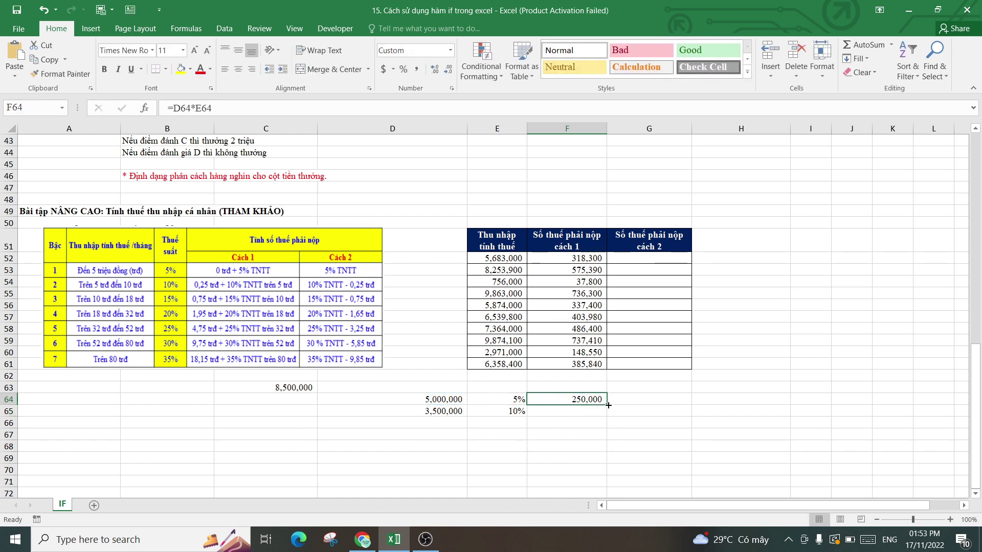
left_click_drag(608, 405, 607, 414)
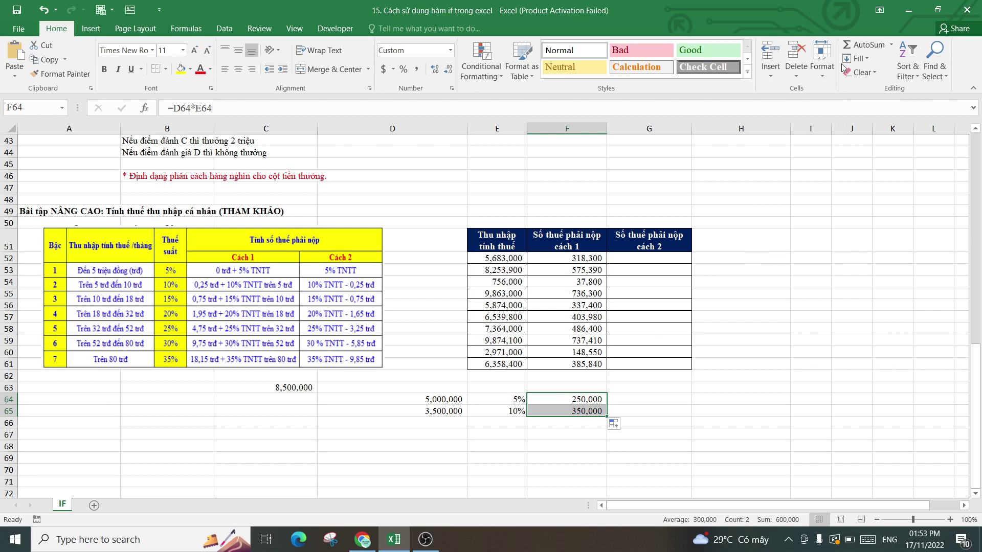
left_click(864, 45)
left_click(593, 422)
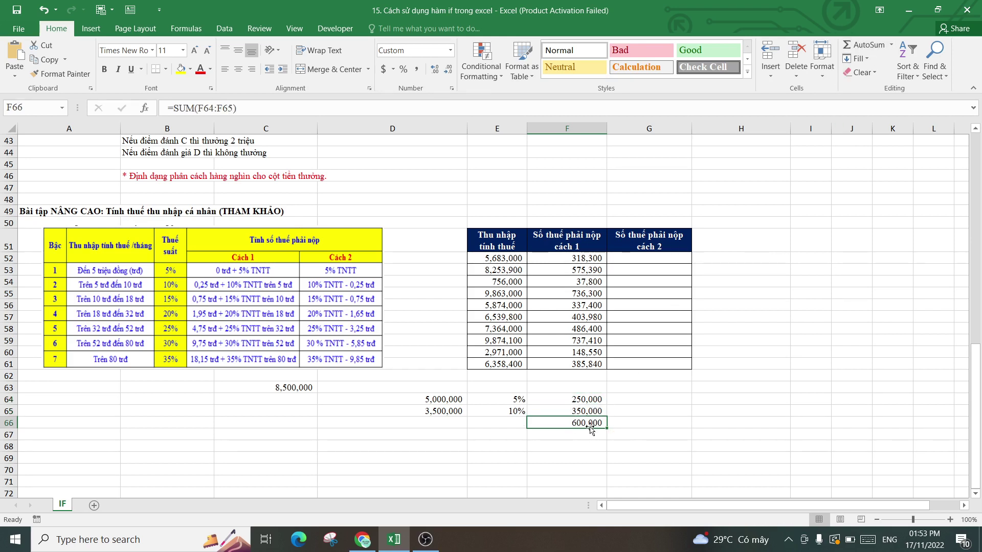
left_click(424, 400)
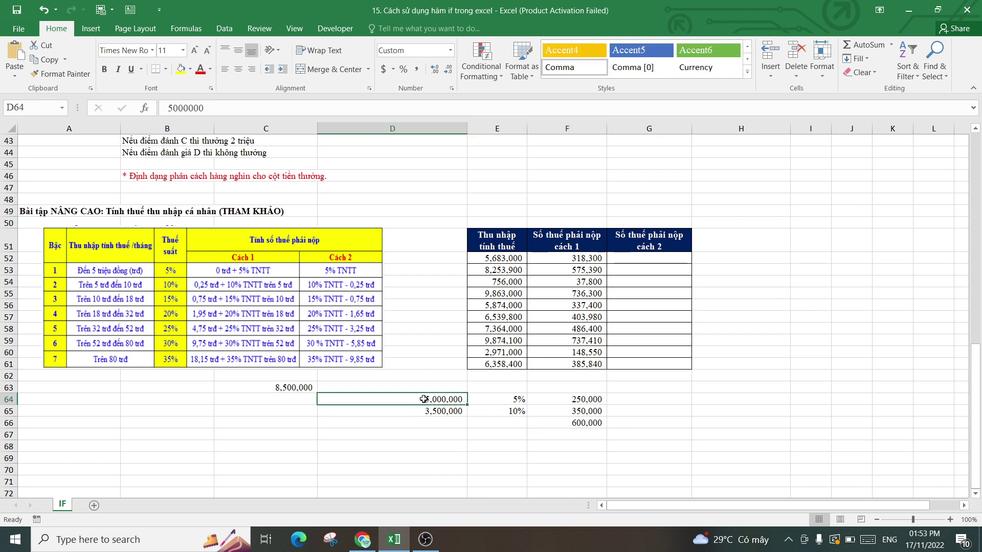
left_click(502, 399)
left_click(450, 410)
left_click(494, 415)
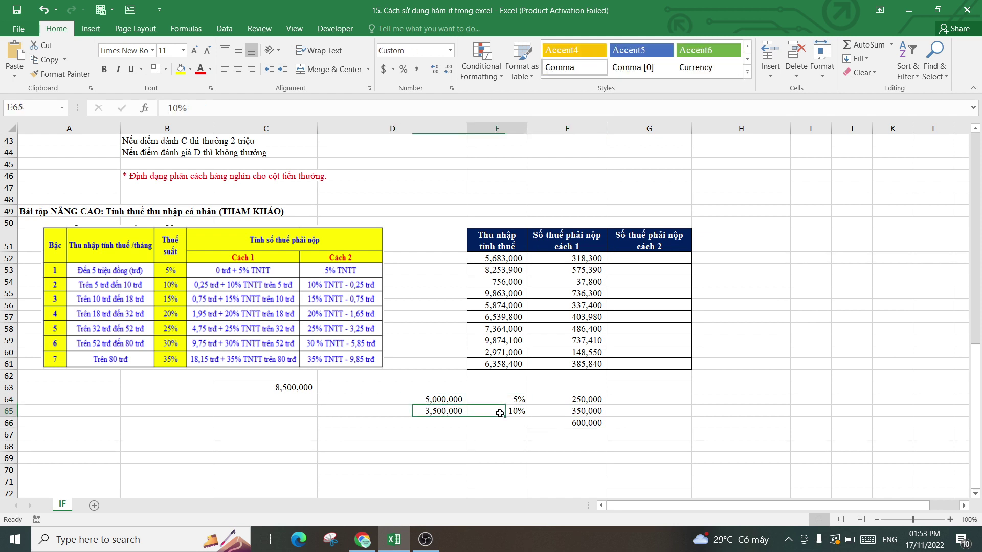
left_click(578, 423)
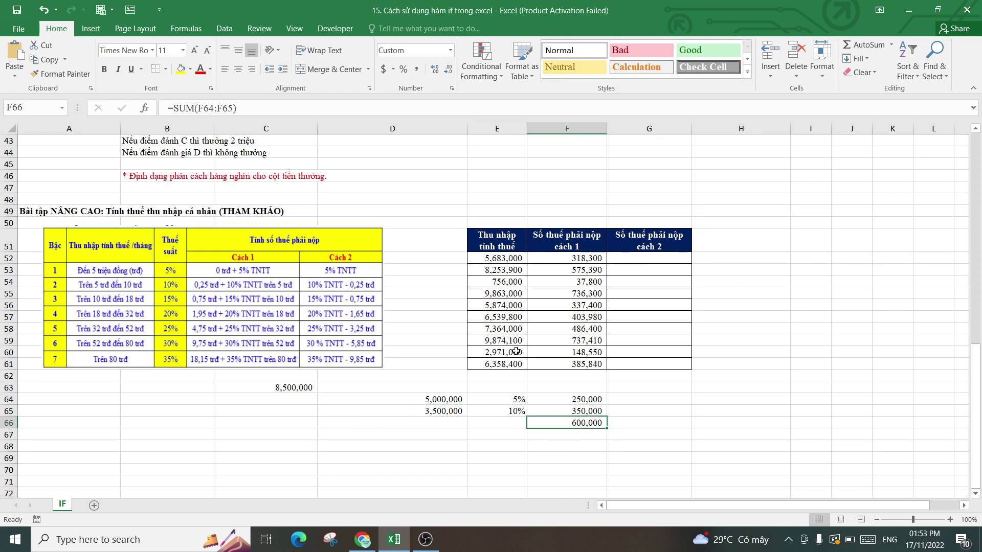
left_click(504, 259)
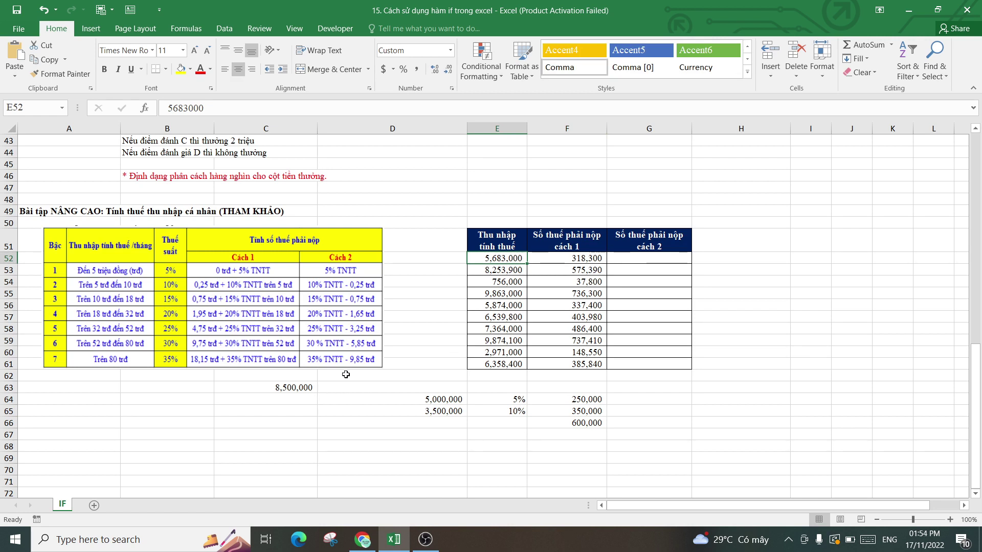
left_click(595, 424)
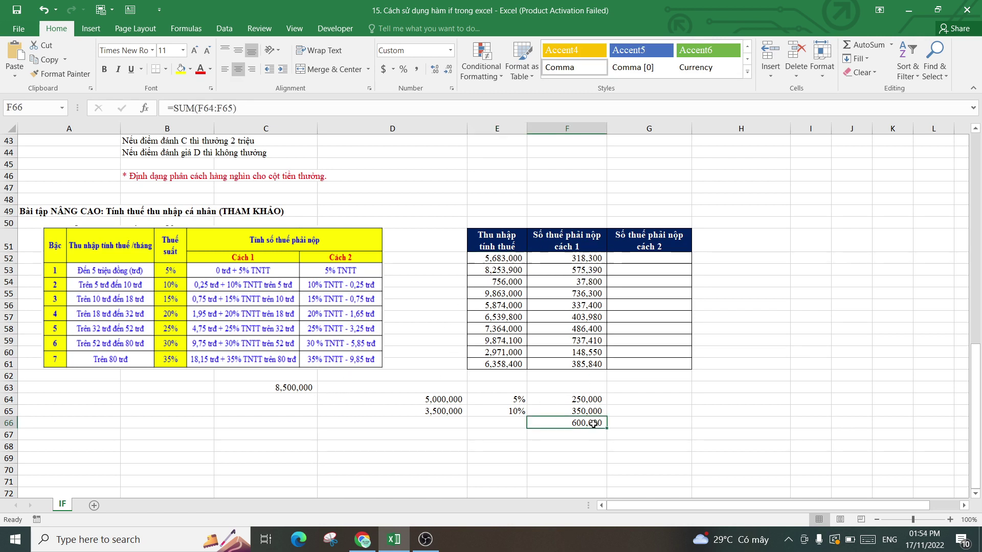
left_click(589, 259)
left_click(589, 421)
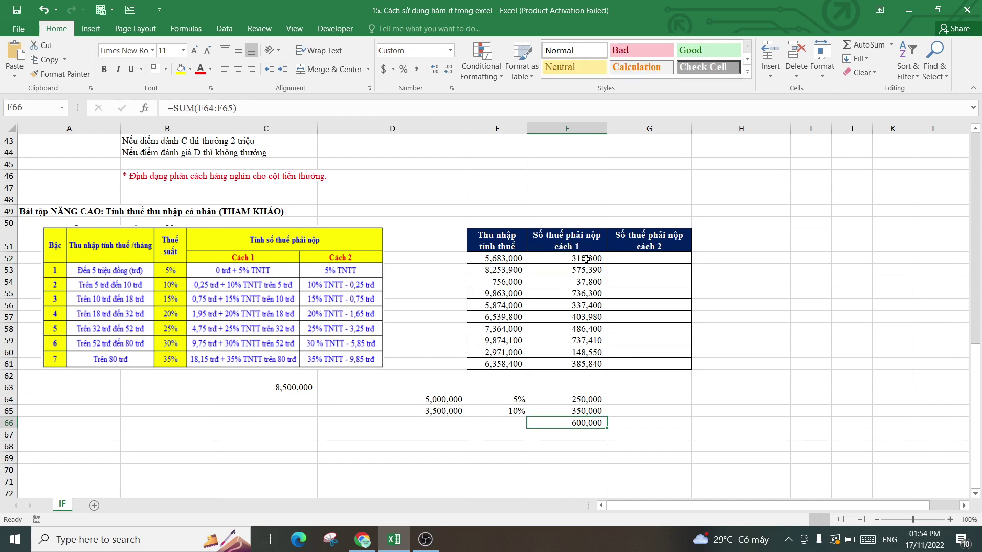
- Change the taxable income in E52 to 8,500,000 and check F52's recalculated Cách 1 tax
left_click(514, 257)
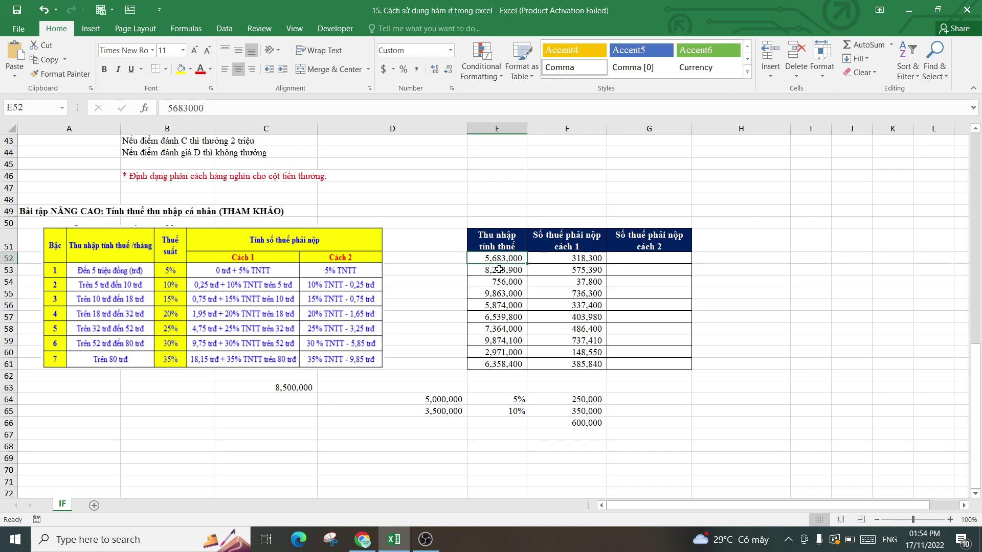
type("8,500,0")
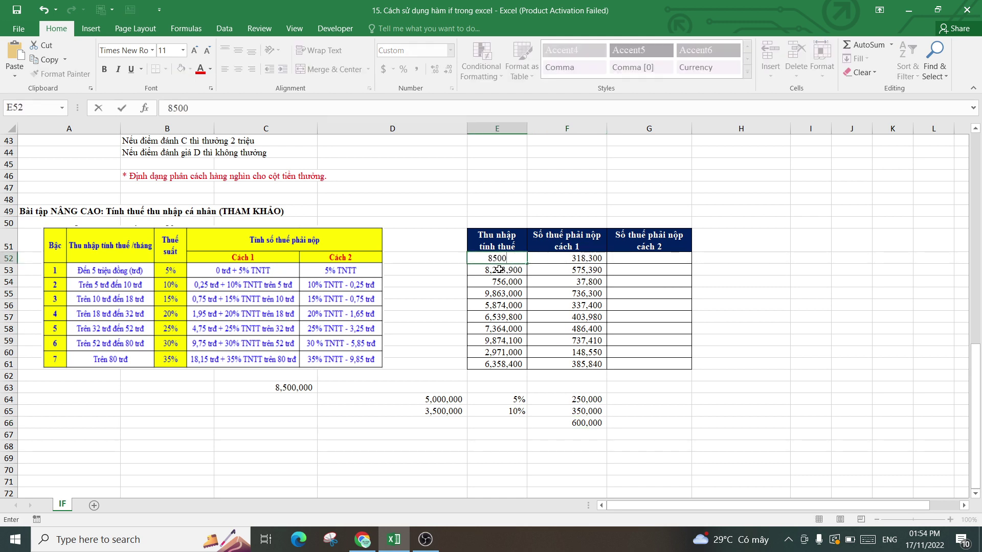
type("0000")
key("Return")
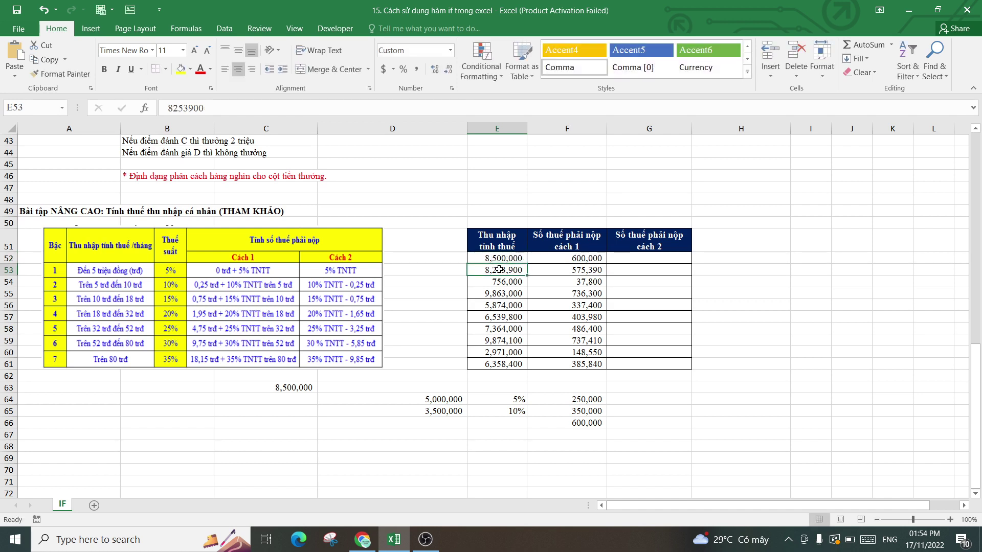
left_click(728, 454)
left_click(582, 259)
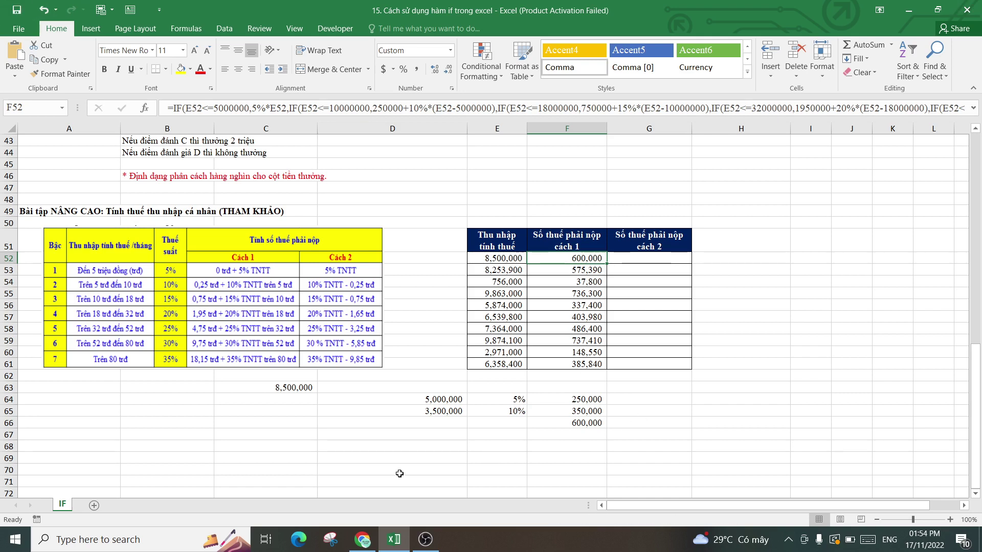
left_click(636, 259)
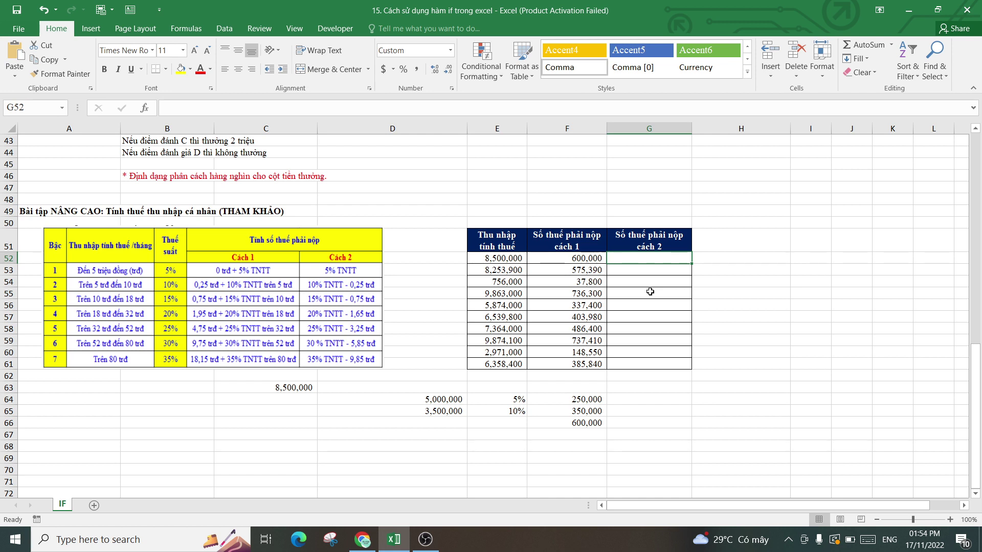
- Start G52 with IF(E52<=5000000, 5%*E52, …), leaving the false branch for another IF
type("=")
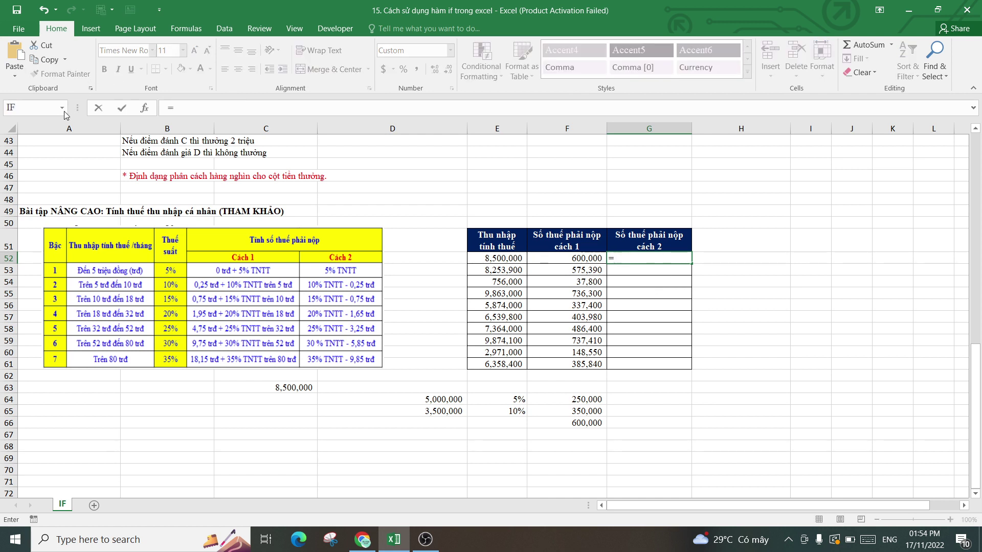
left_click(63, 110)
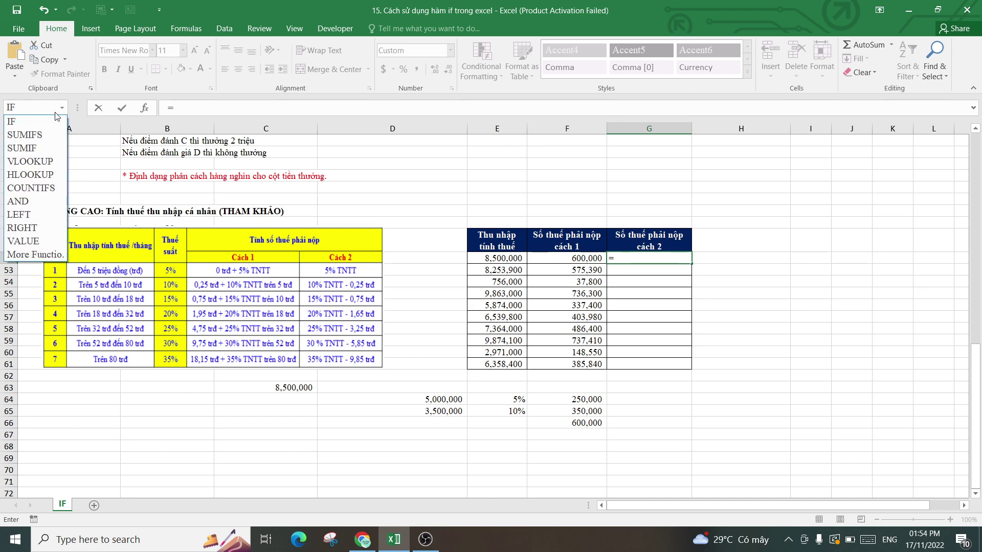
left_click(31, 121)
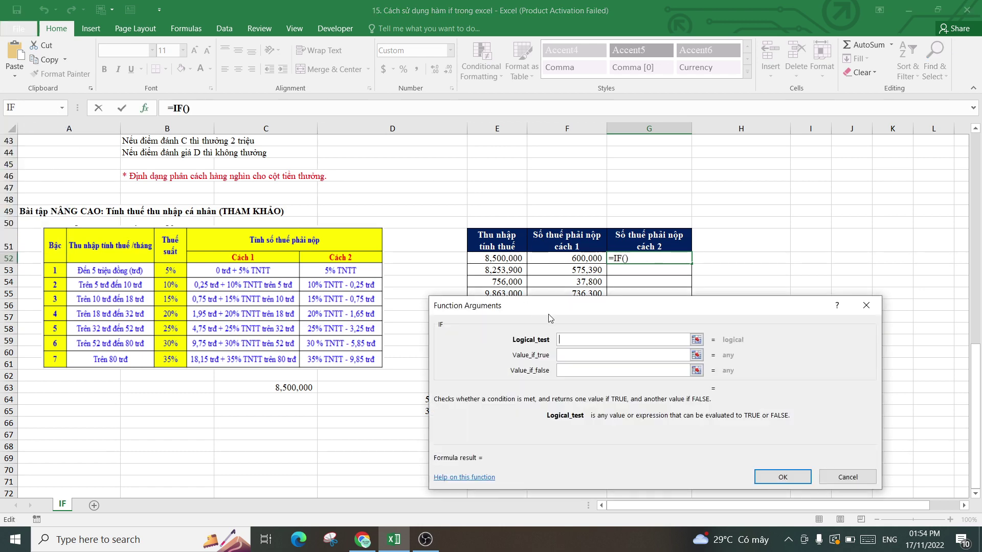
left_click(497, 260)
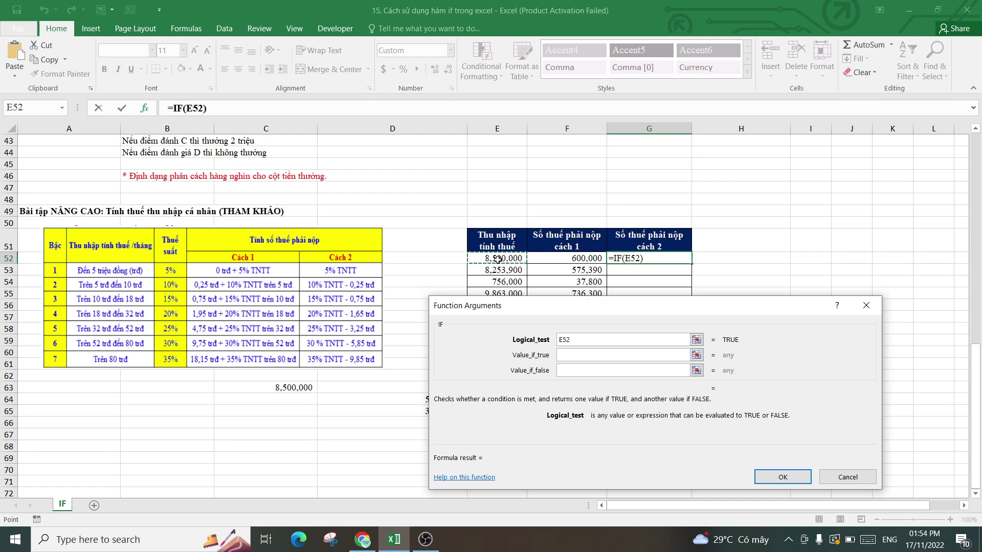
type("<")
type("=50")
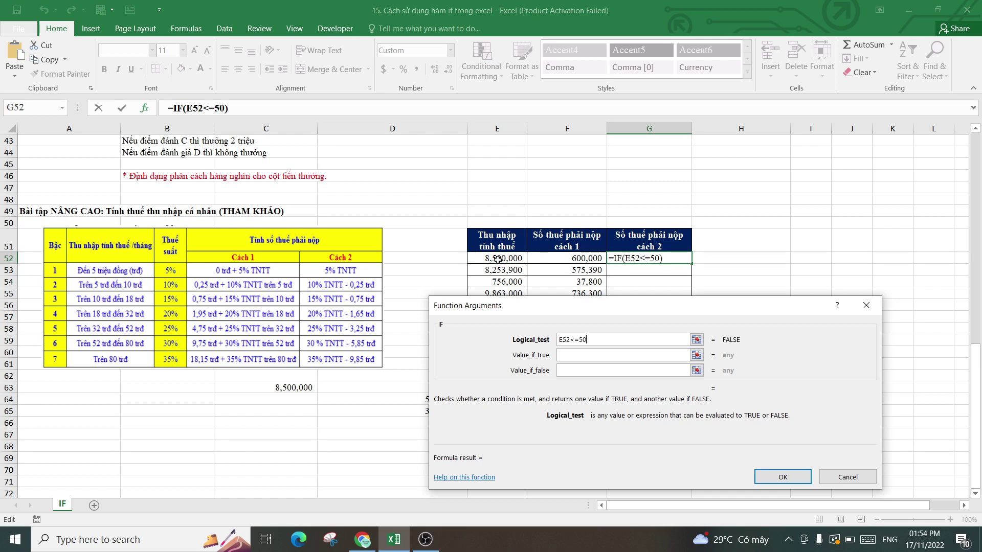
type("0000")
type("0")
key("Tab")
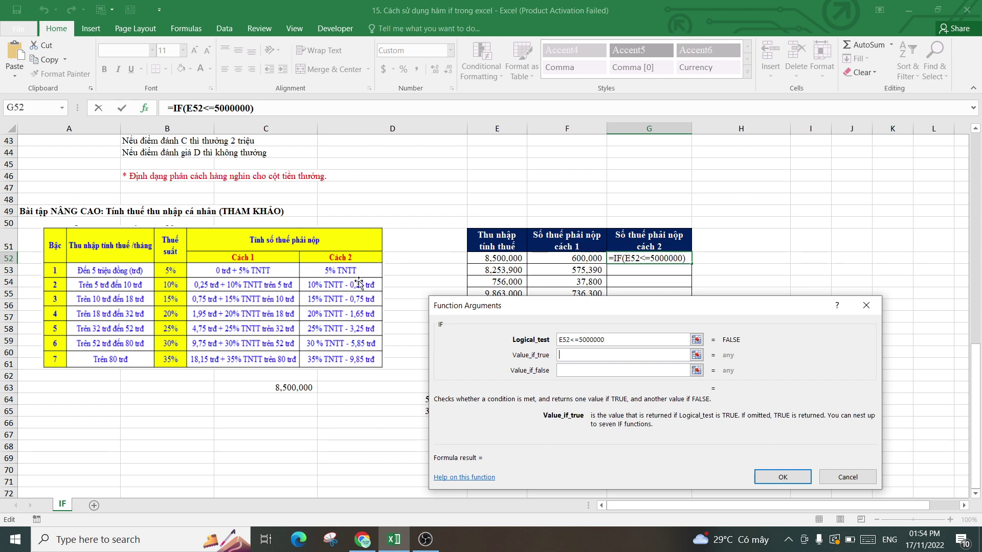
type("5%")
type("*")
left_click(492, 259)
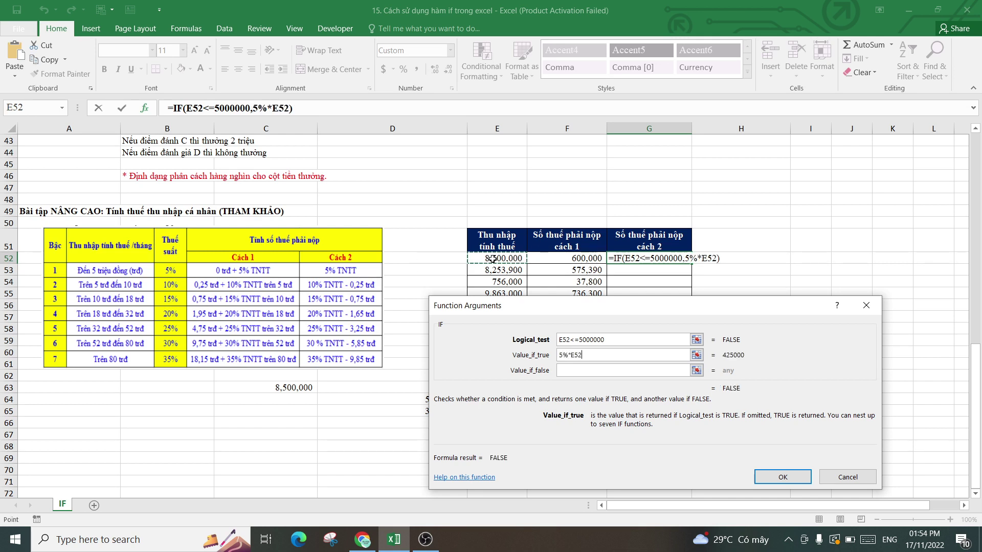
key("Tab")
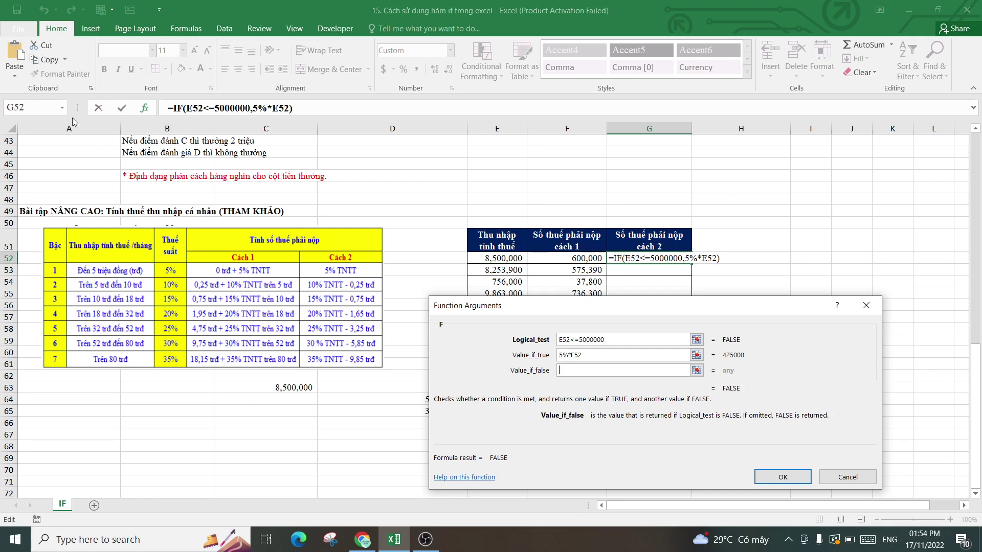
left_click(62, 108)
- Make the nested IF test E52<=10000000 and return 10%*E52-250000
left_click(32, 125)
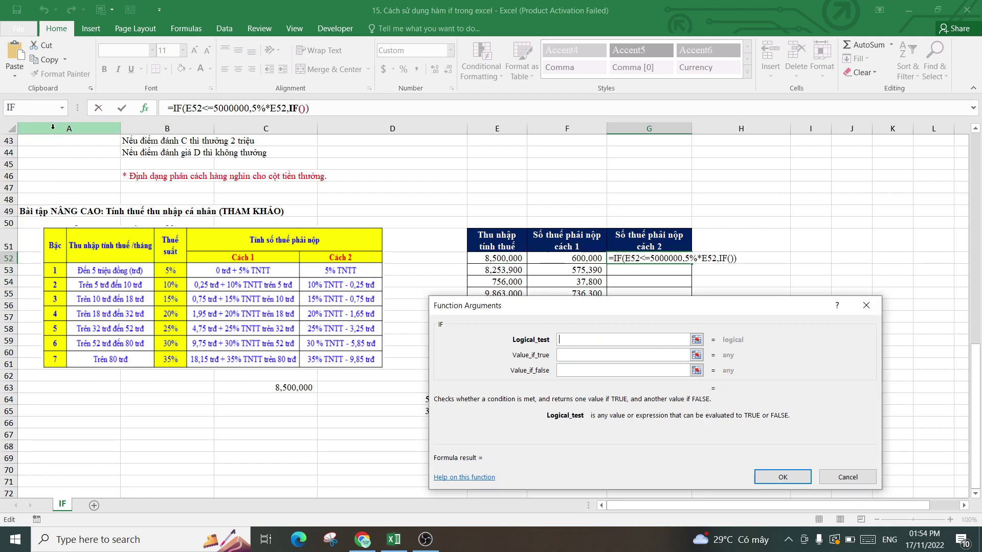
left_click(511, 259)
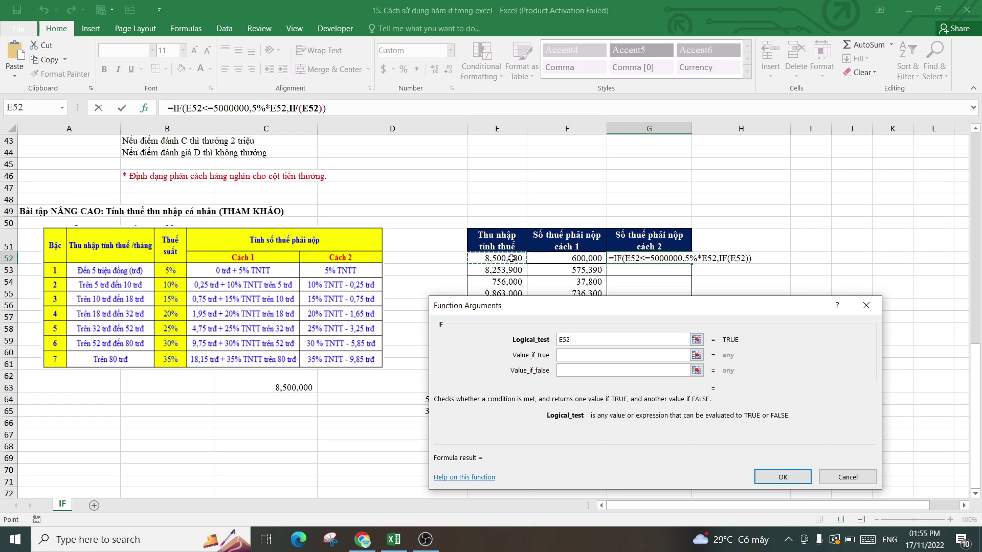
type("<=")
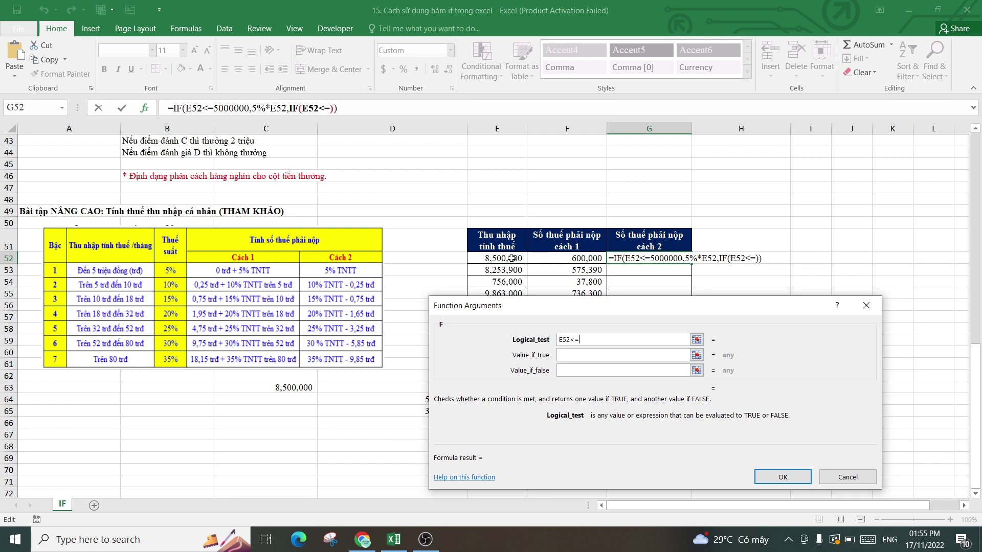
type("10000")
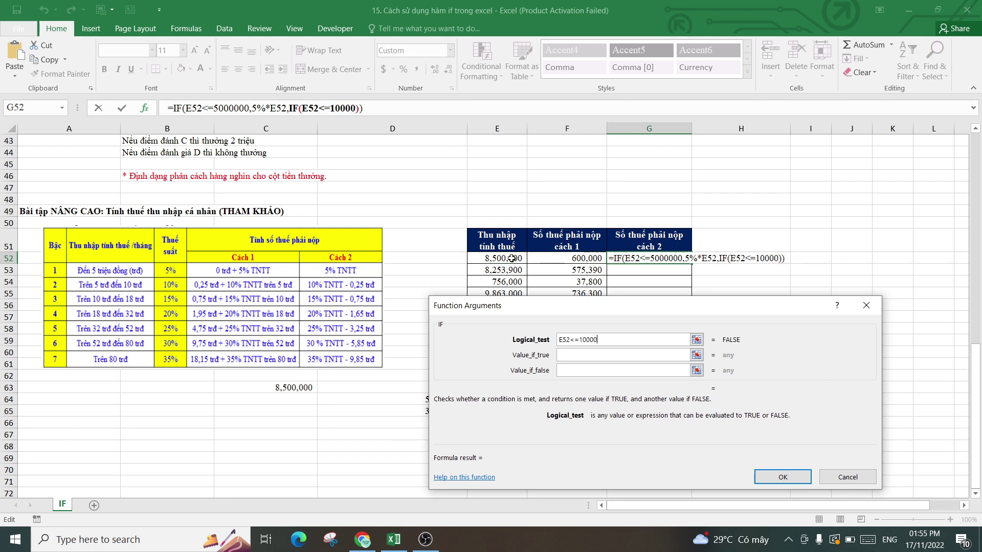
type("000")
key("Tab")
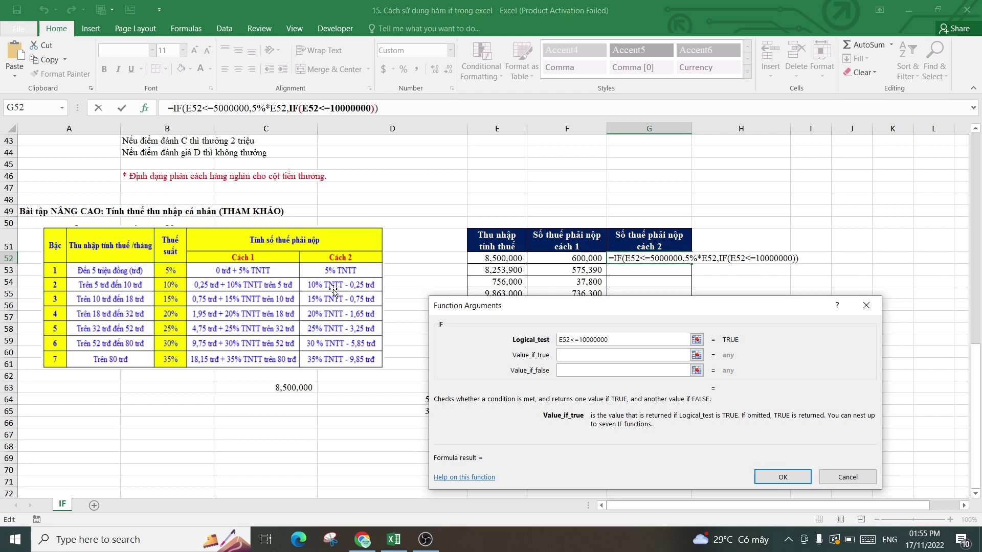
type("10")
type("%*")
left_click(500, 259)
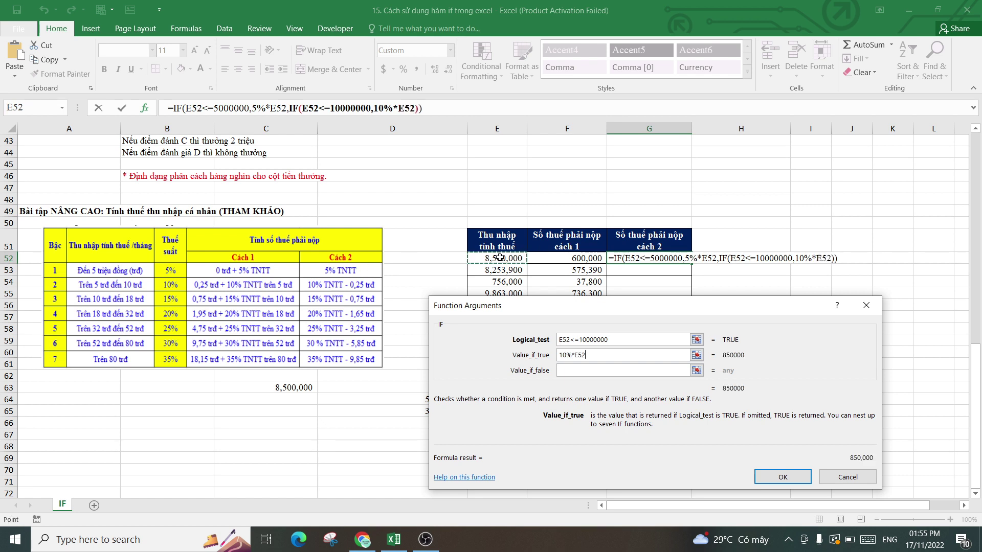
type("-")
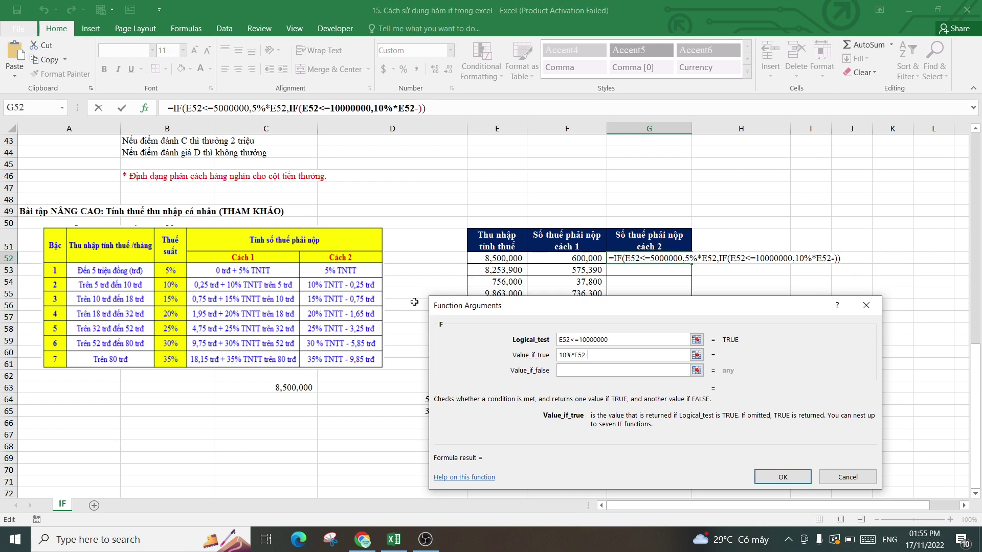
type("250000")
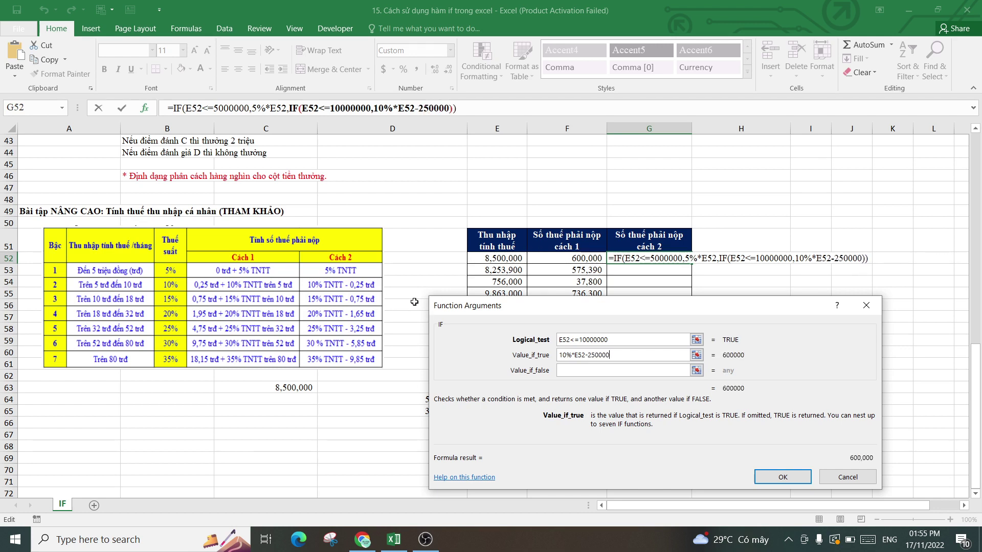
key("Tab")
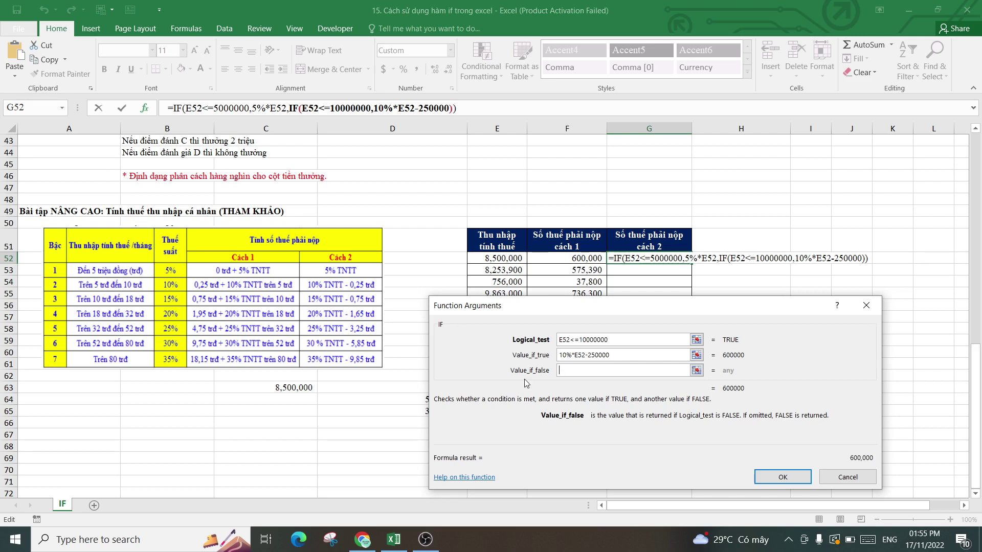
left_click(64, 108)
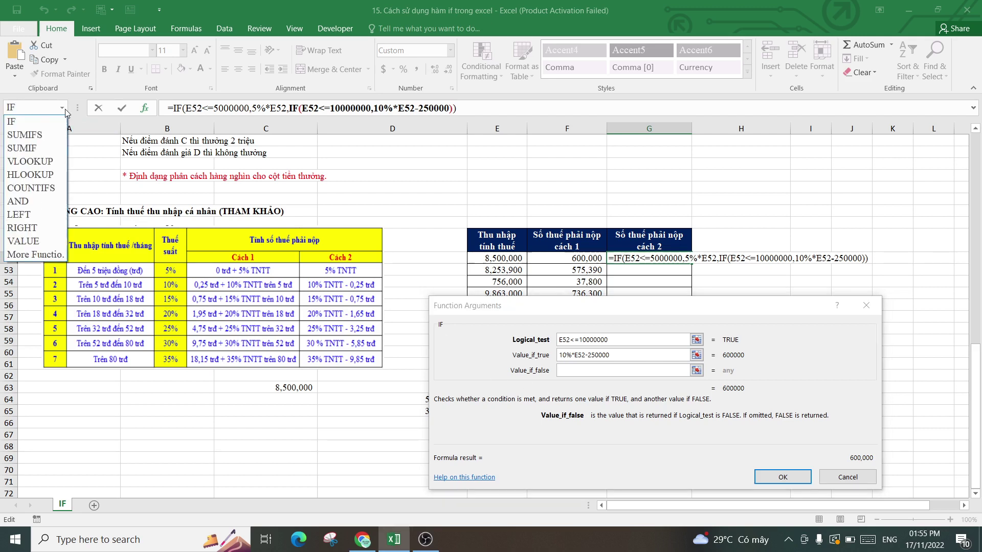
- Add a third IF testing E52<=18000000 that returns 15%*E52-750000
left_click(35, 122)
left_click(489, 260)
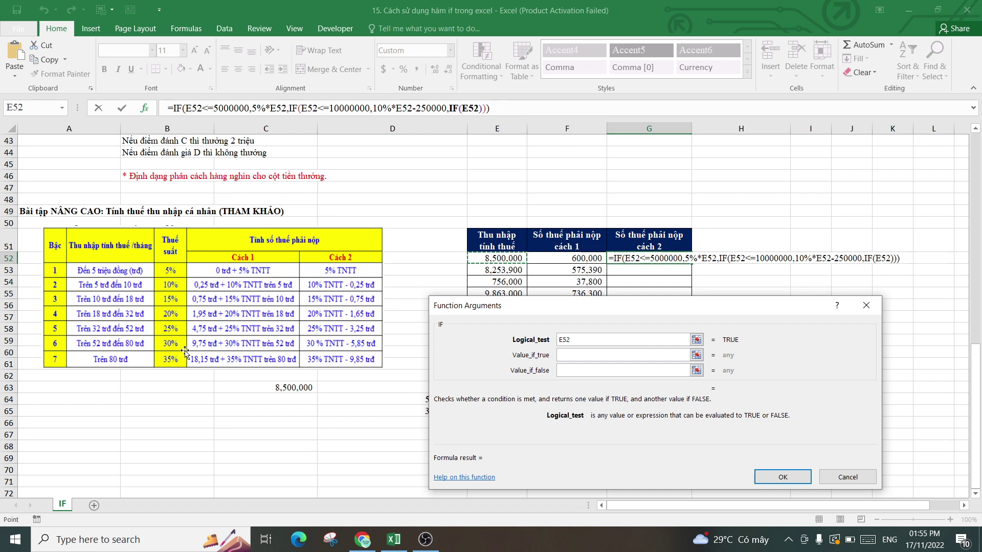
type("<=")
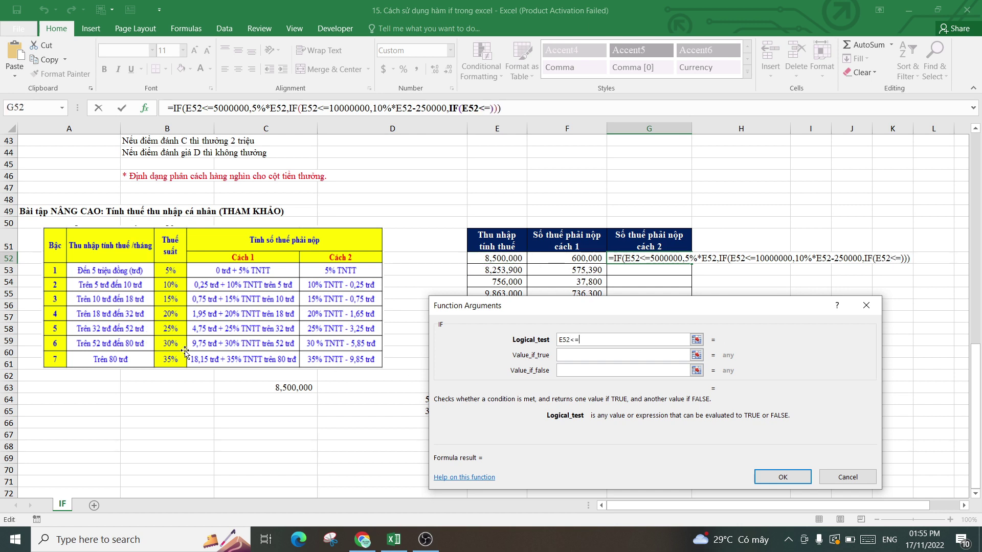
type("180000")
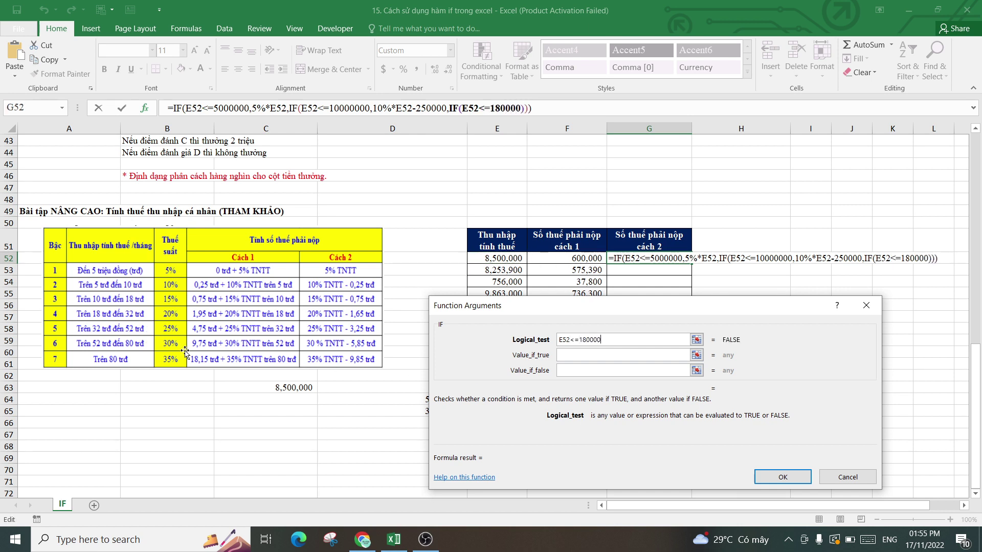
type("00")
key("Tab")
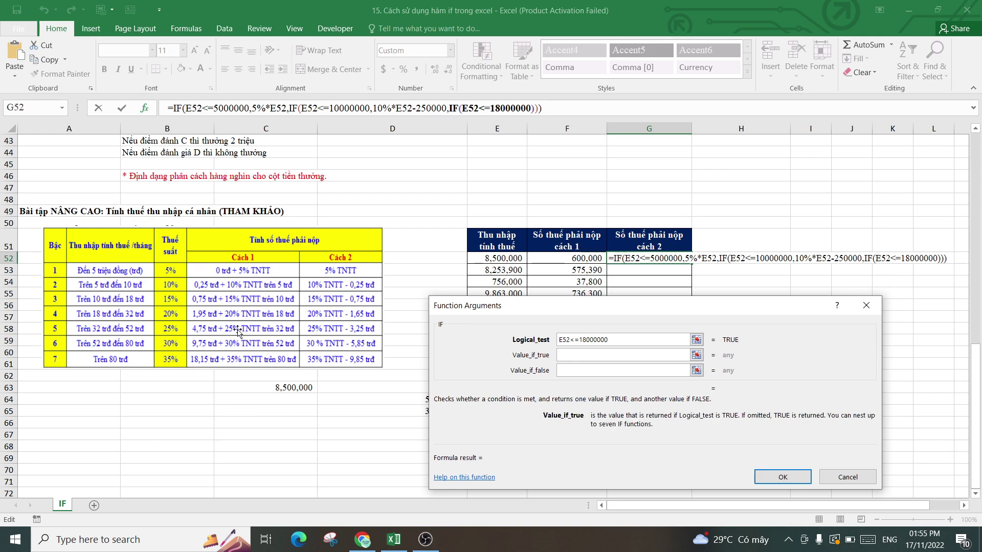
type("15")
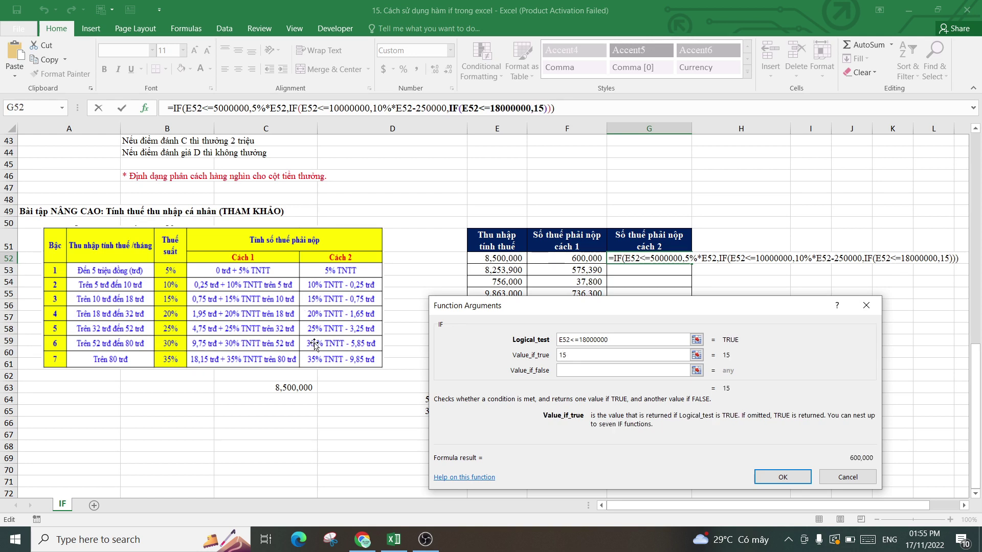
type("%*")
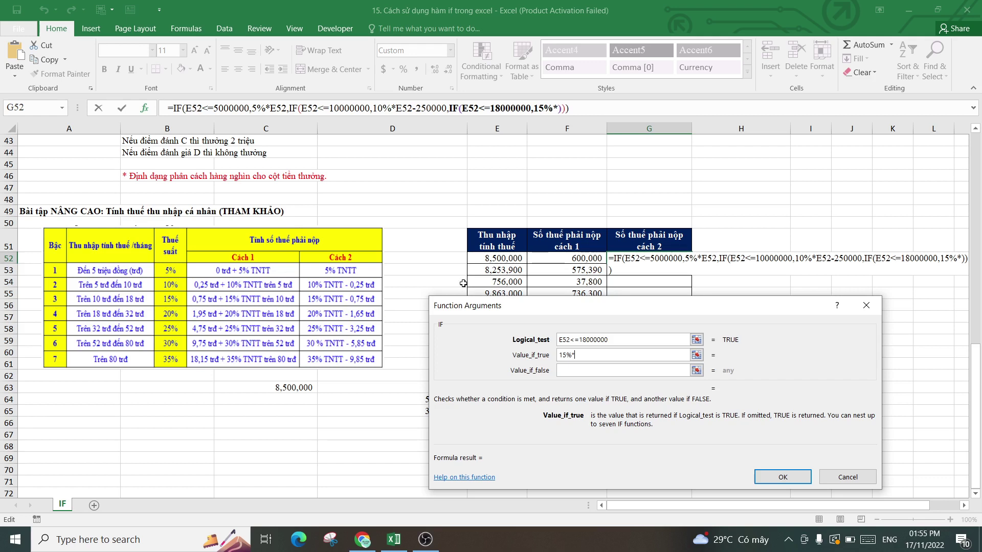
left_click(486, 260)
type("-")
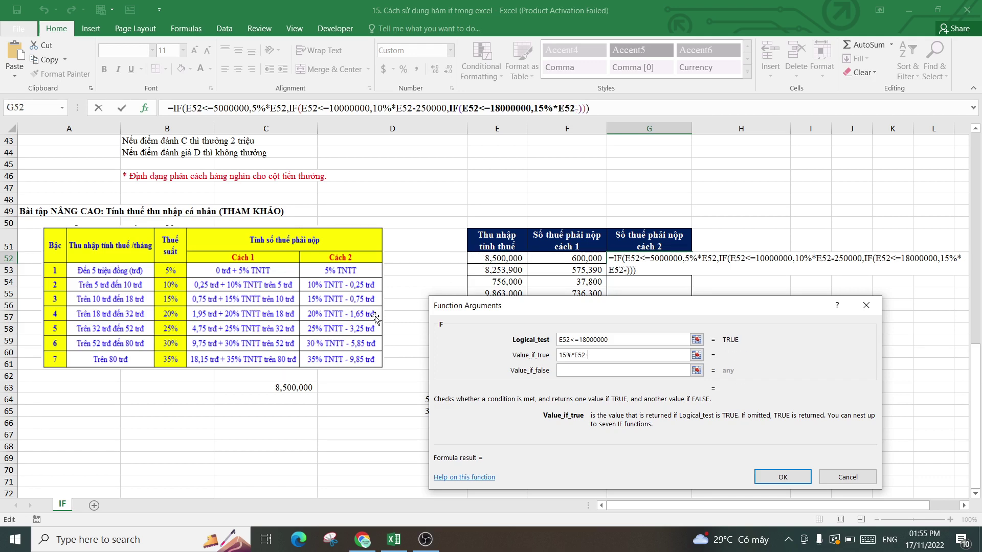
type("7500")
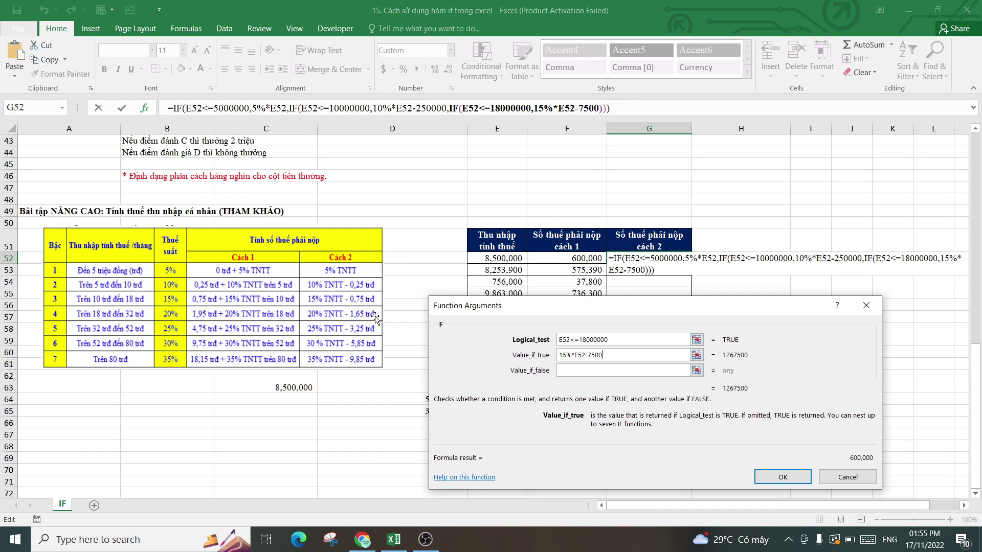
type("00")
key("Tab")
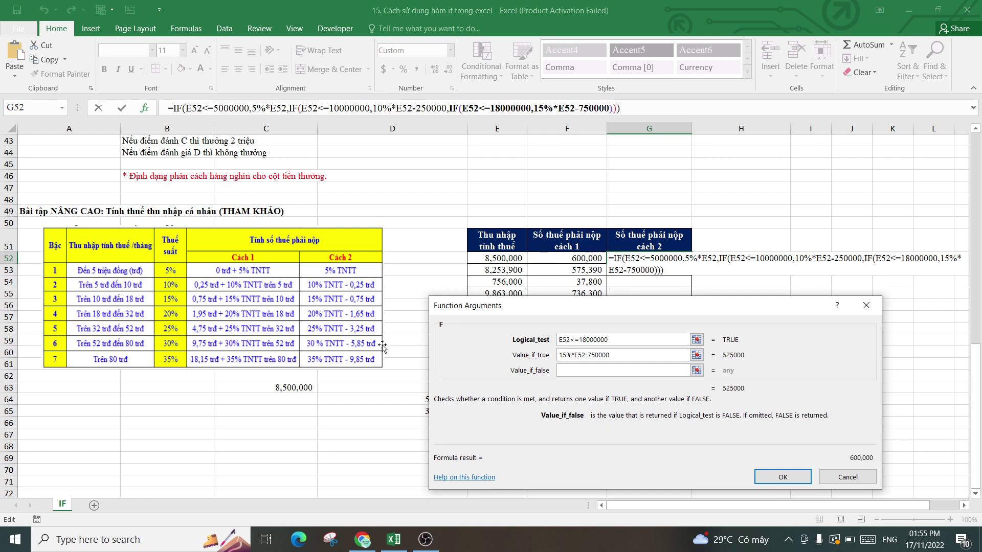
- Add a fourth IF testing E52<=32000000 that returns 20%*E52-1650000
left_click(62, 108)
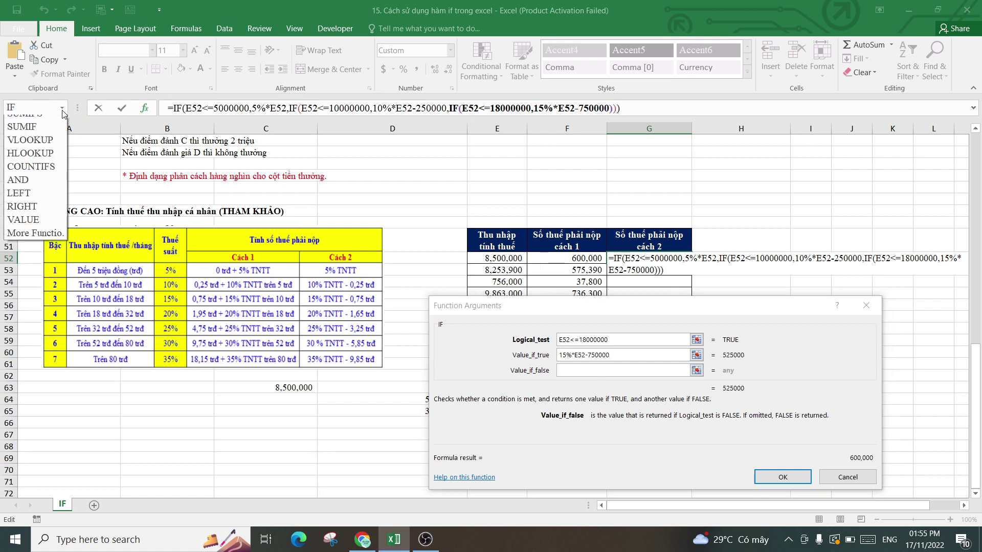
left_click(31, 121)
left_click(487, 259)
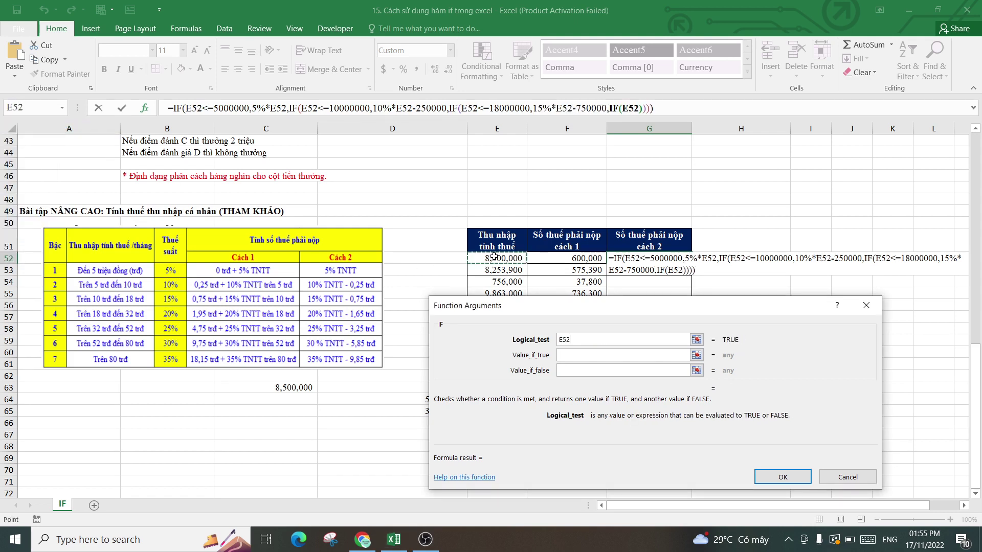
type("<")
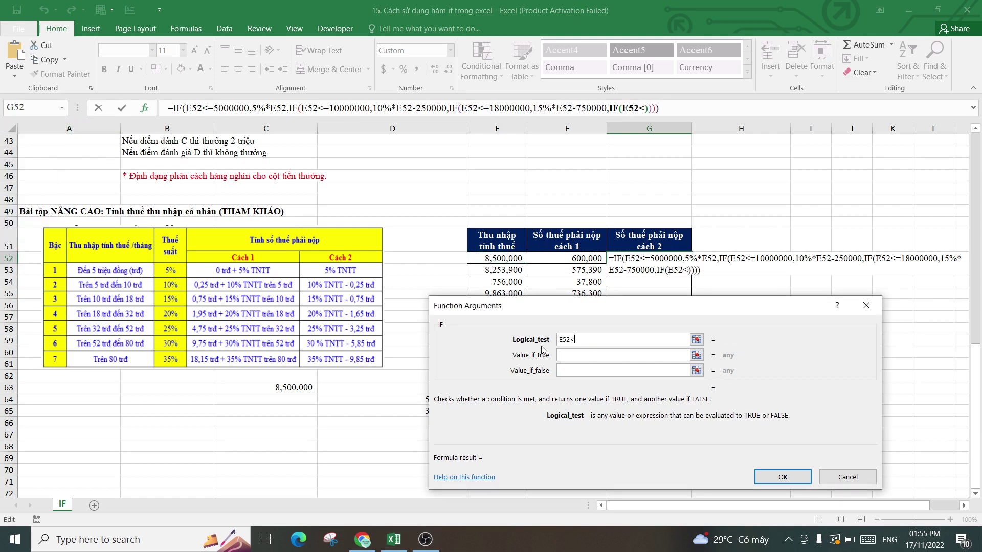
type("=")
type("3")
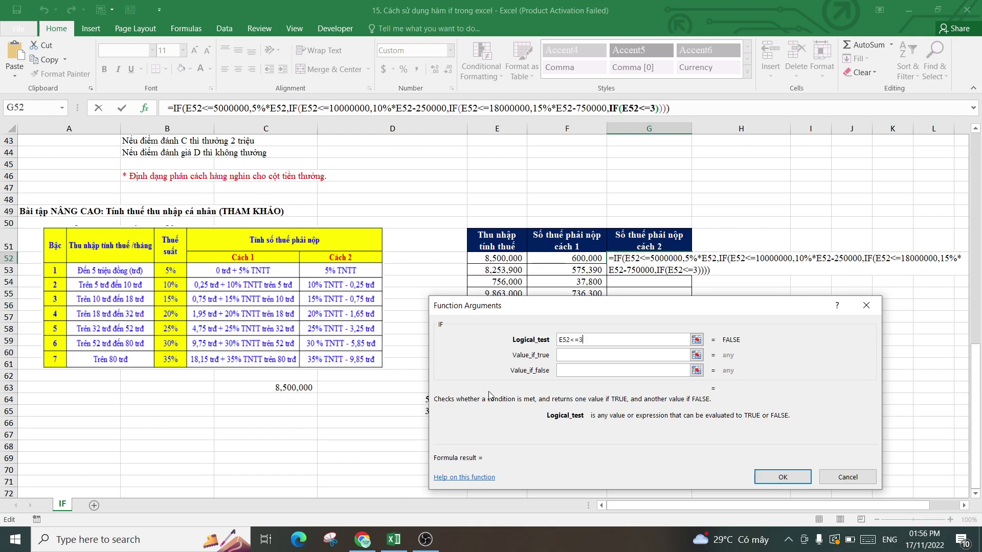
type("2000000")
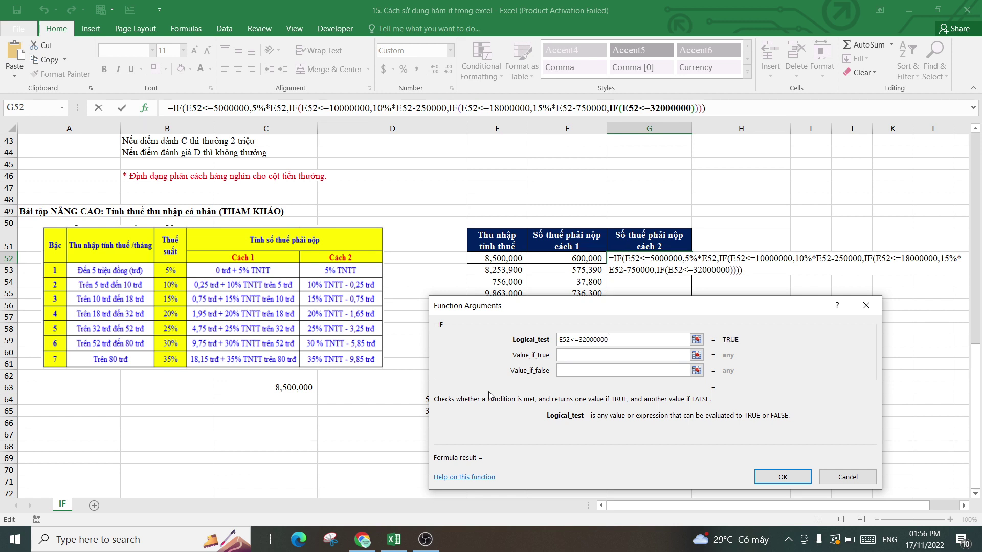
key("Tab")
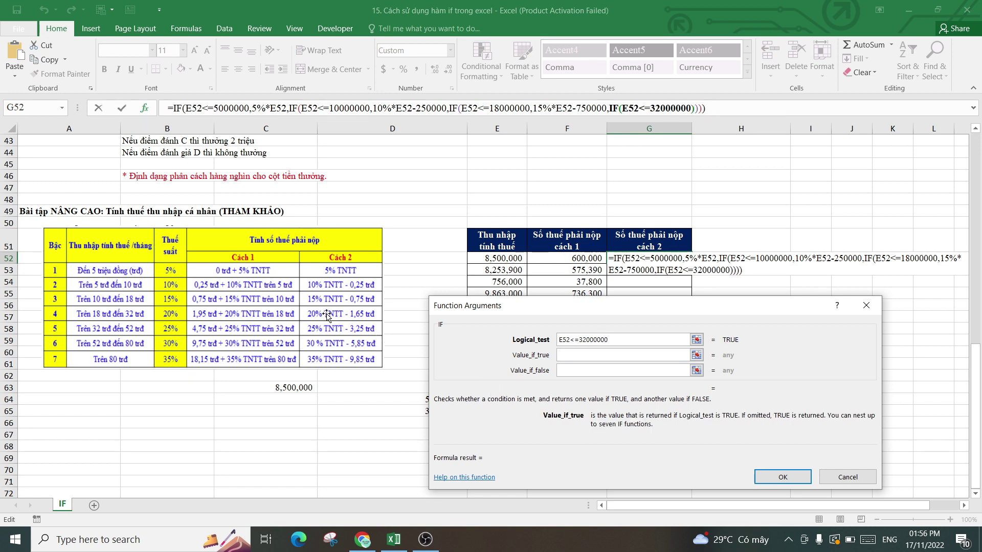
type("20")
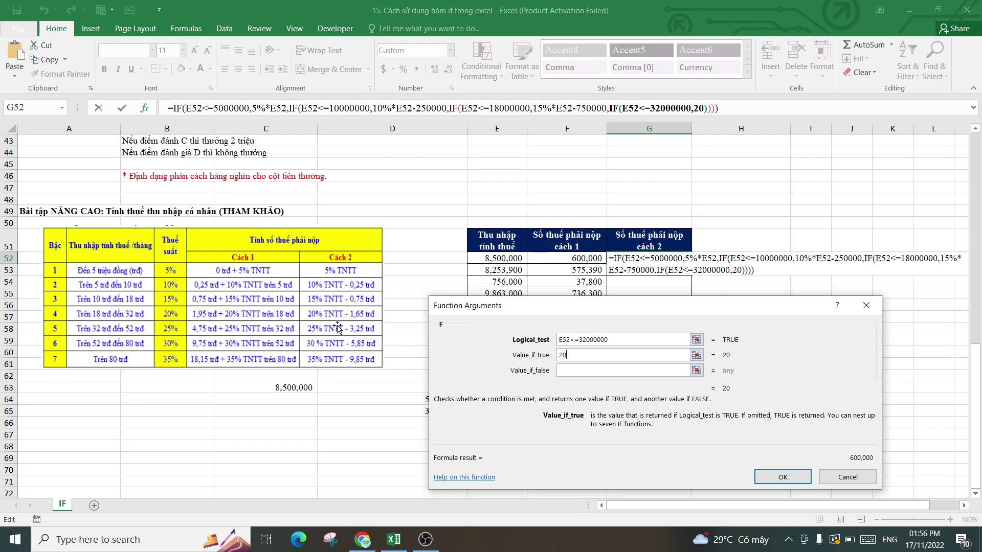
type("%")
type("*")
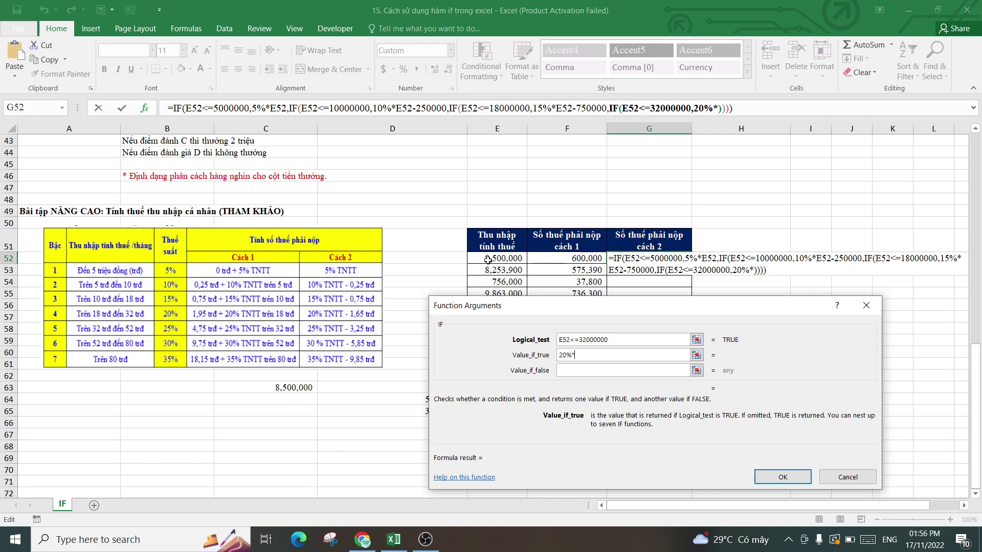
left_click(488, 259)
type("-")
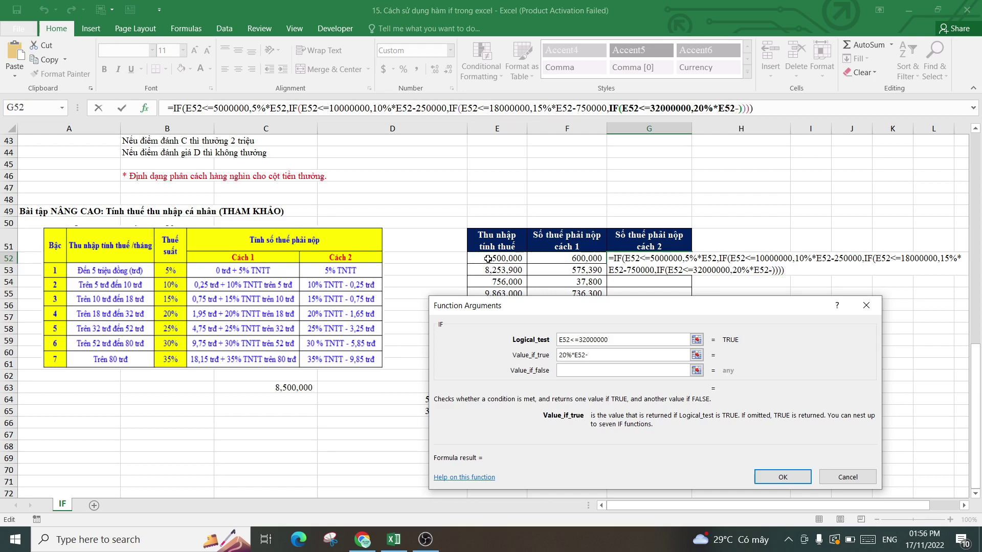
type("165")
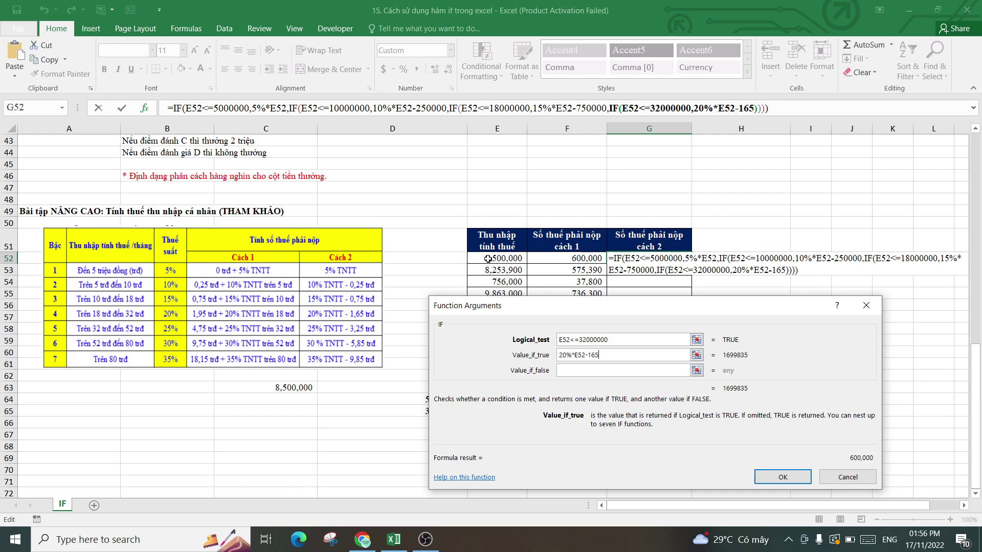
type("00")
type("00")
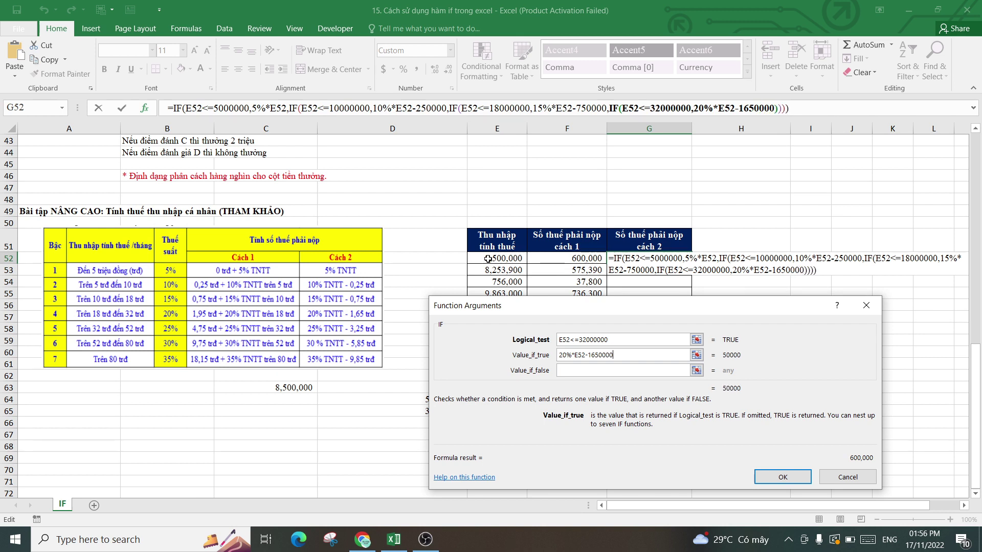
key("Tab")
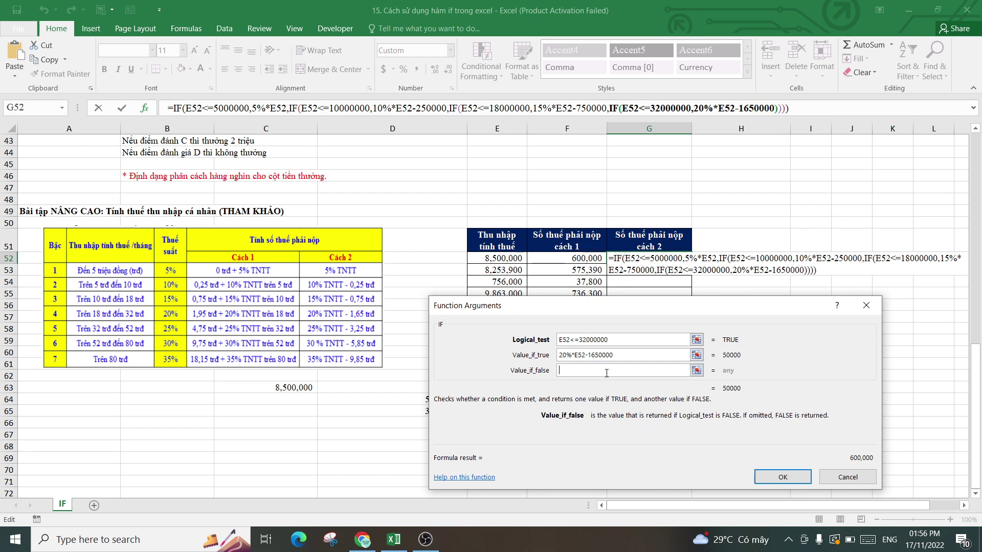
left_click(61, 108)
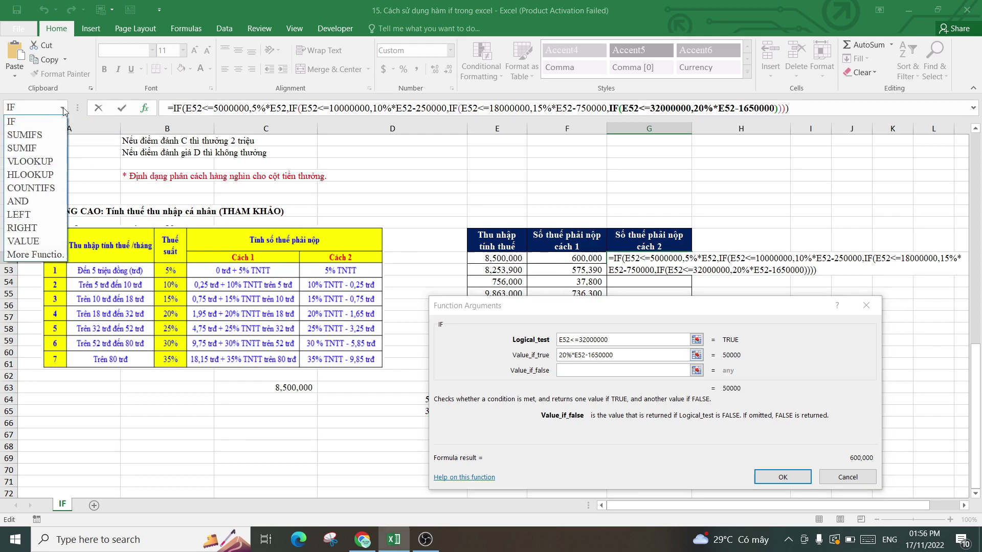
- Add a fifth IF testing E52<=52000000 that returns 25%*E52-3250000
left_click(38, 121)
left_click(512, 260)
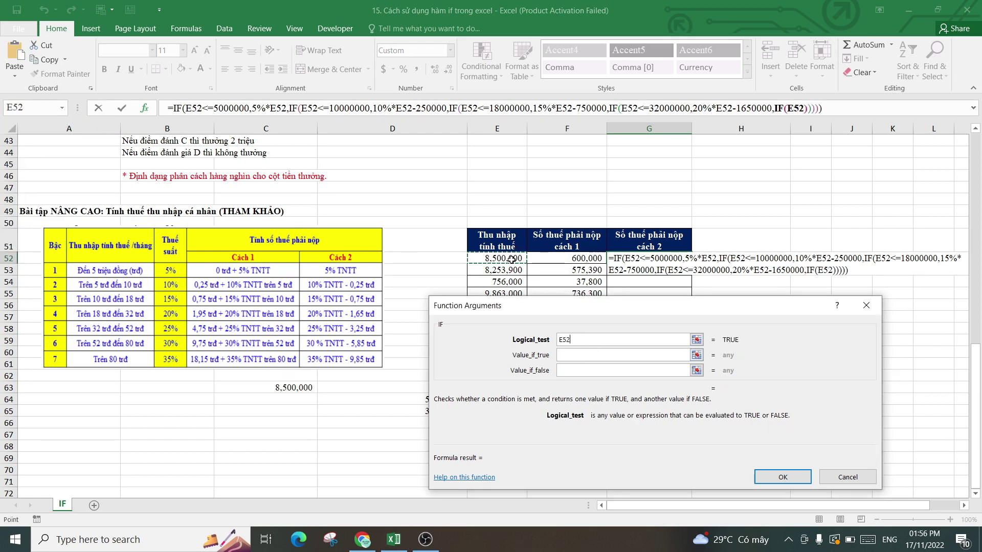
type("<=")
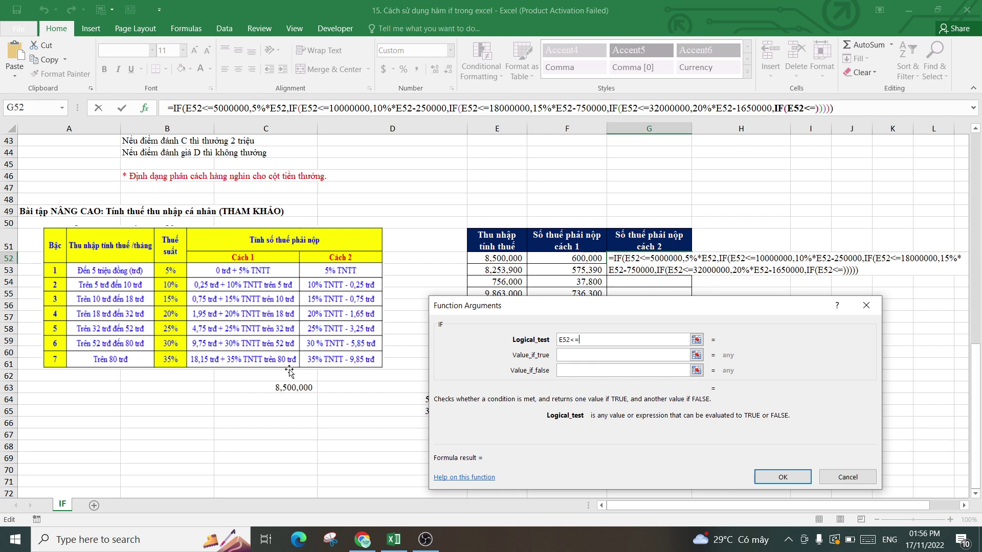
type("52000")
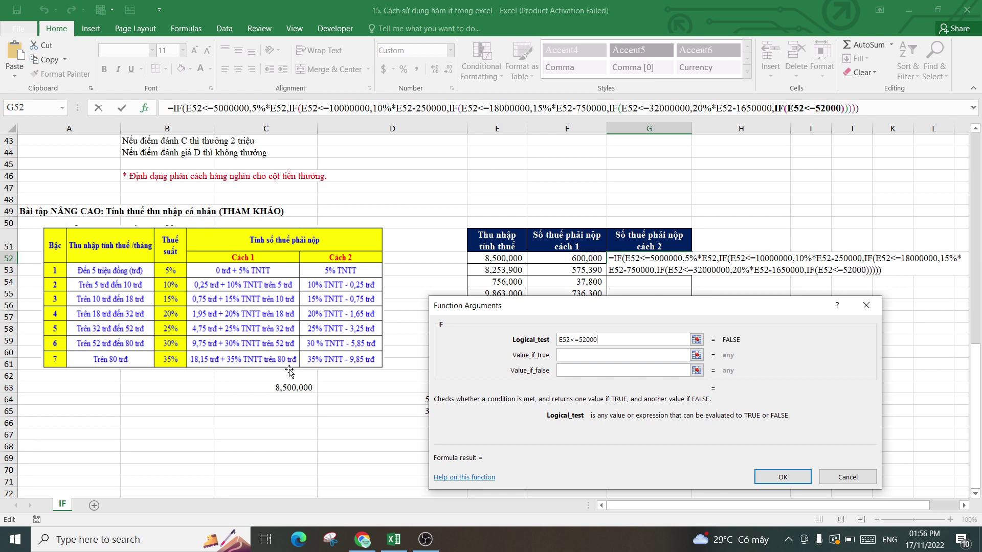
type("000")
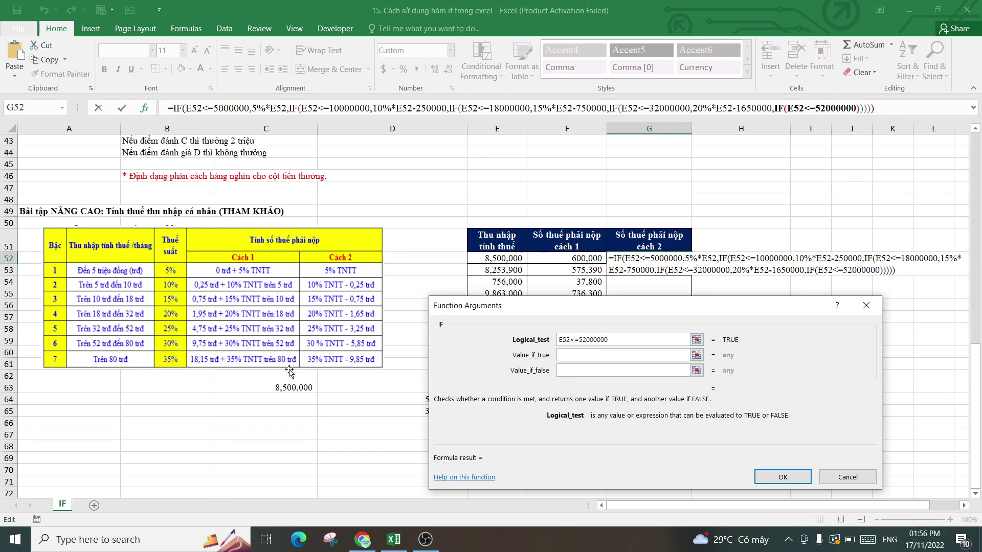
key("Tab")
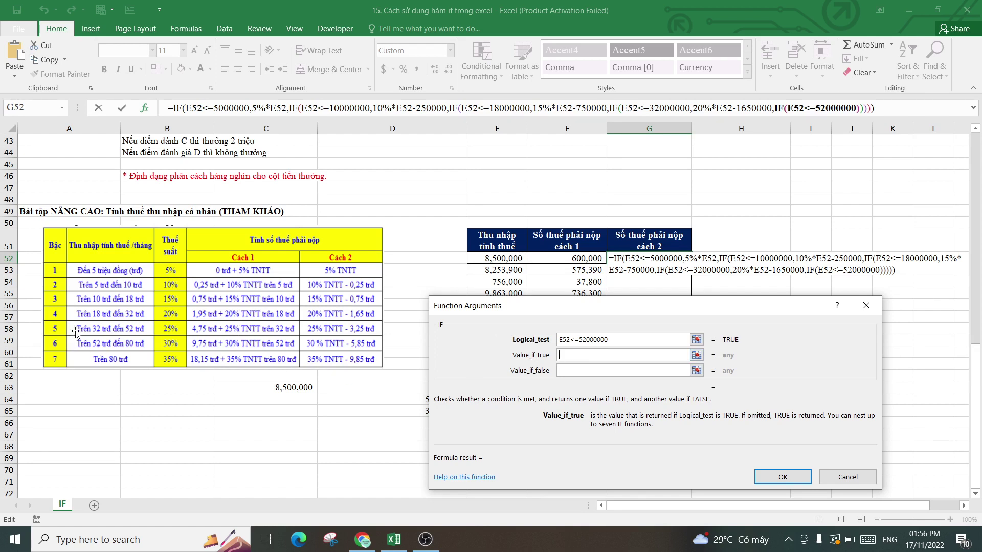
type("2")
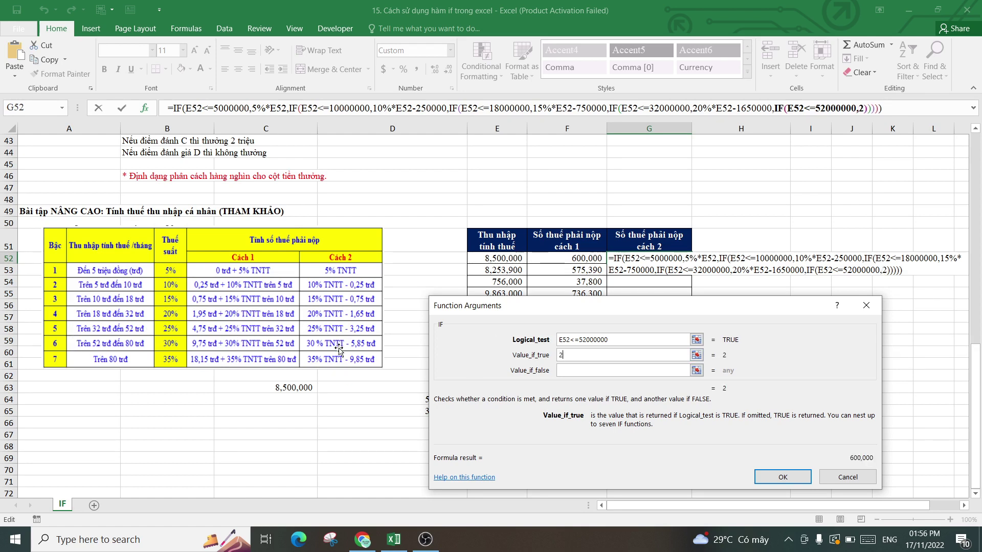
type("5%*")
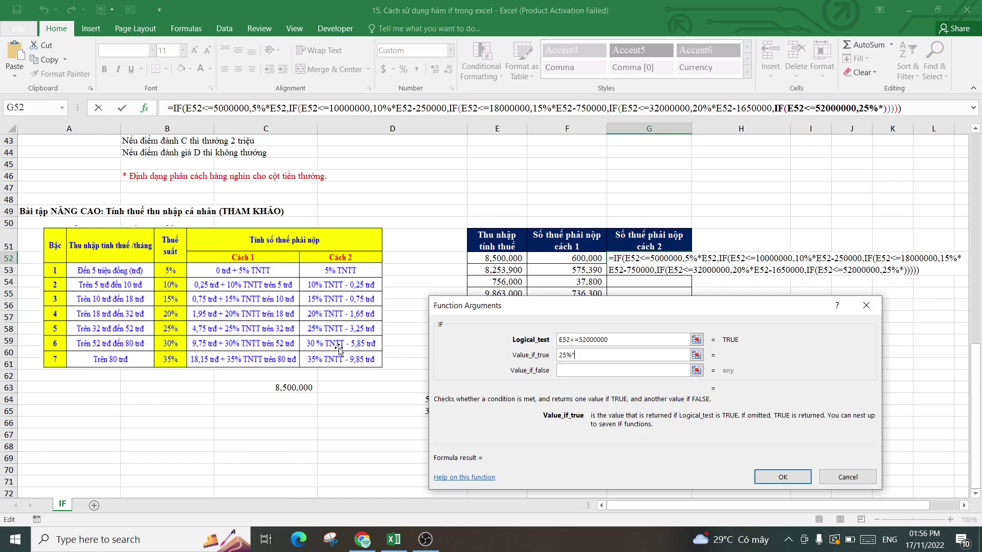
left_click(490, 257)
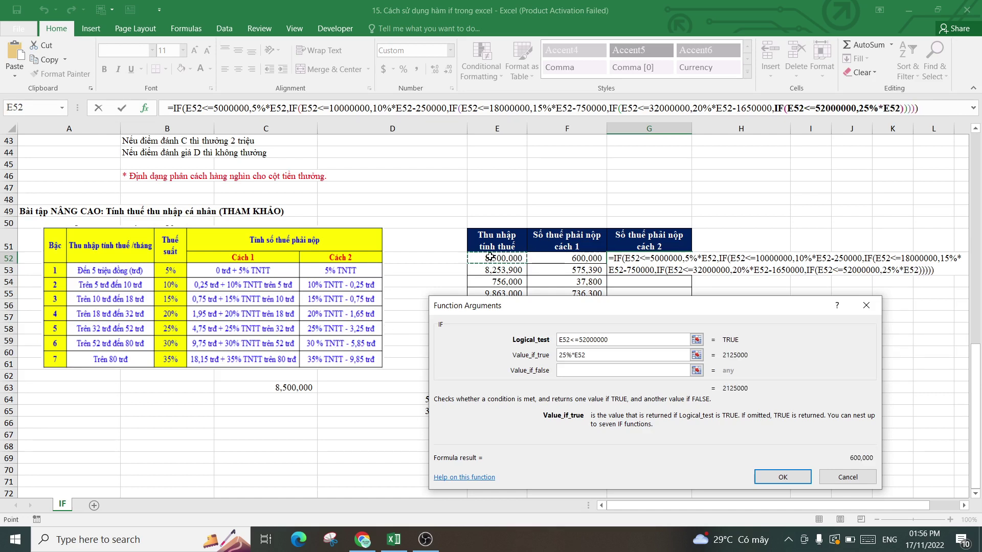
type("-")
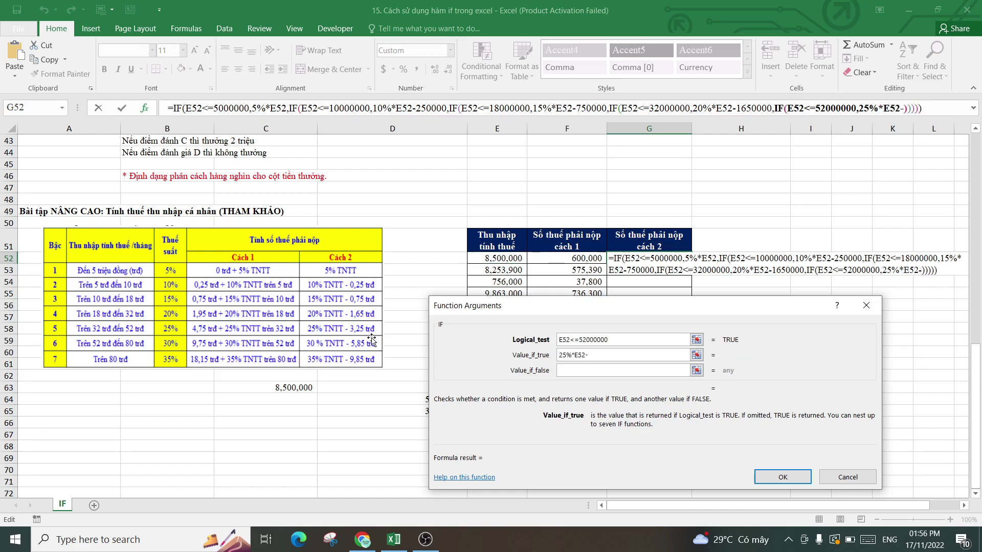
type("325")
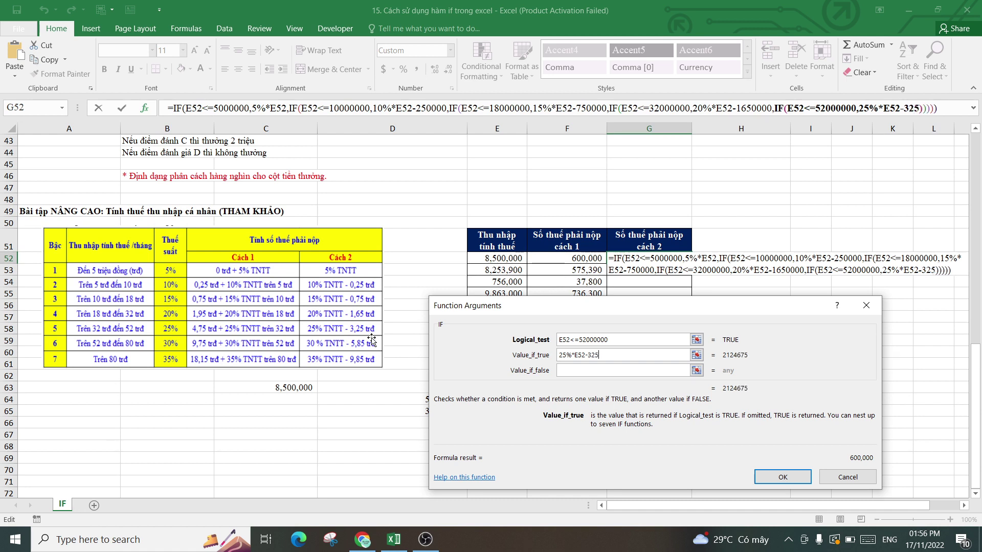
type("0000")
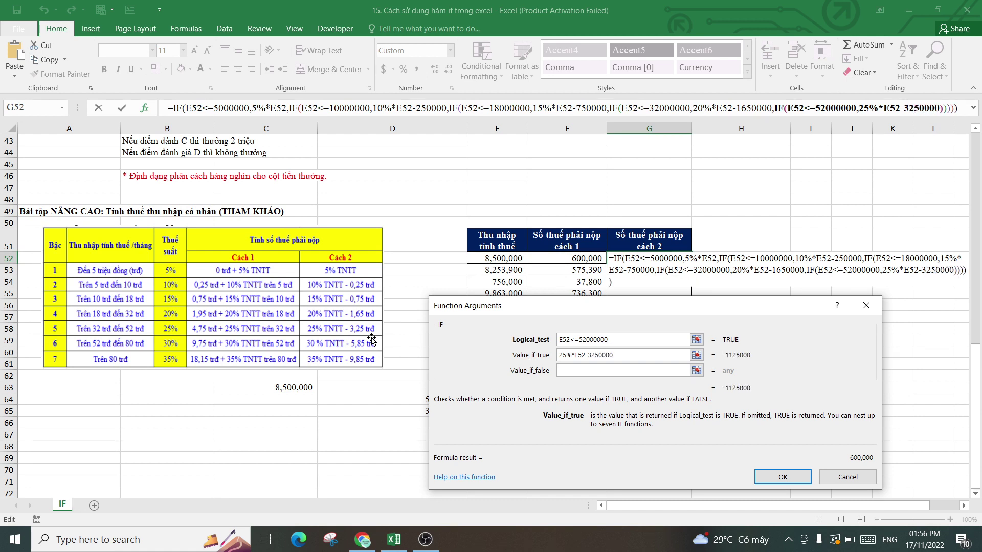
key("Tab")
- Add a final IF: E52<=80000000 gives 30%*E52-5850000, otherwise 35%*E52-9850000
left_click(64, 108)
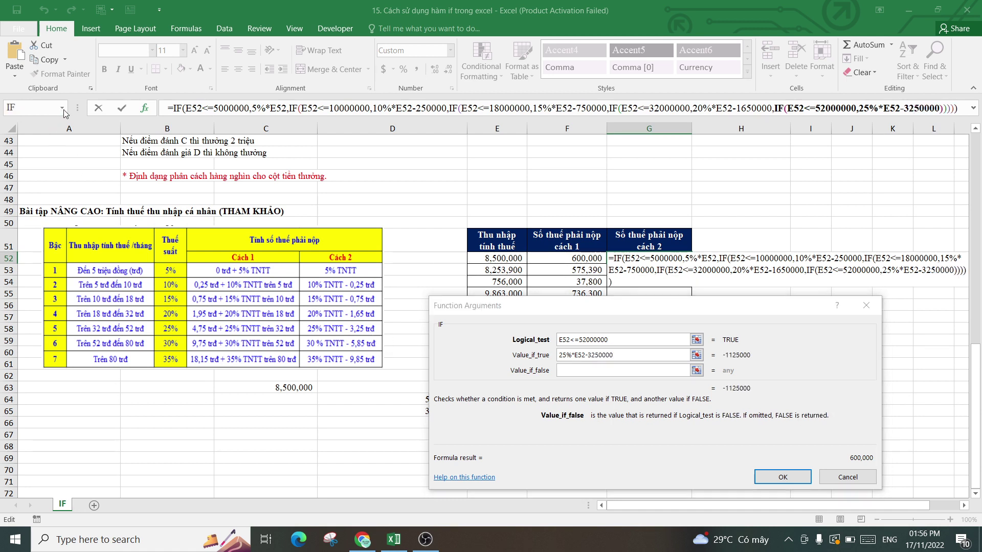
left_click(63, 109)
left_click(34, 122)
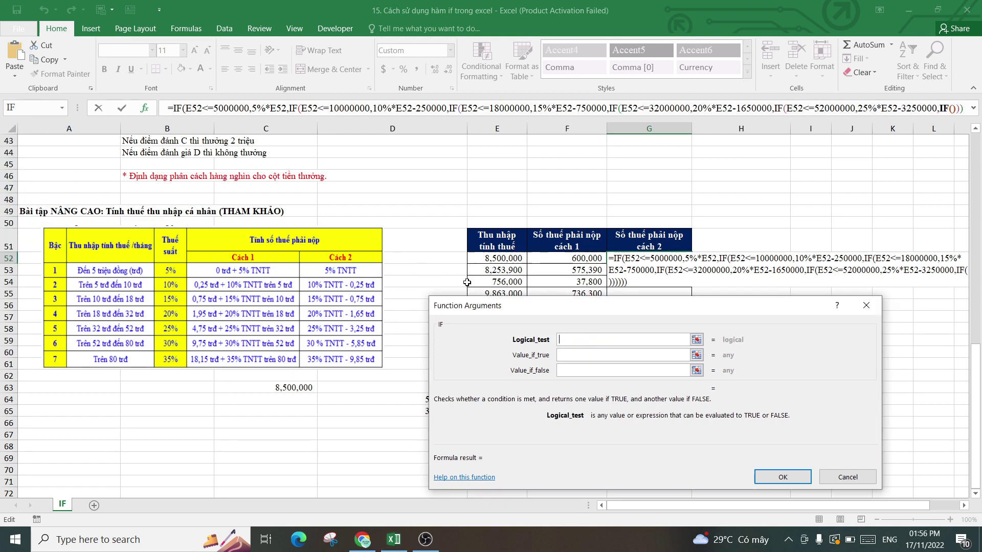
left_click(500, 259)
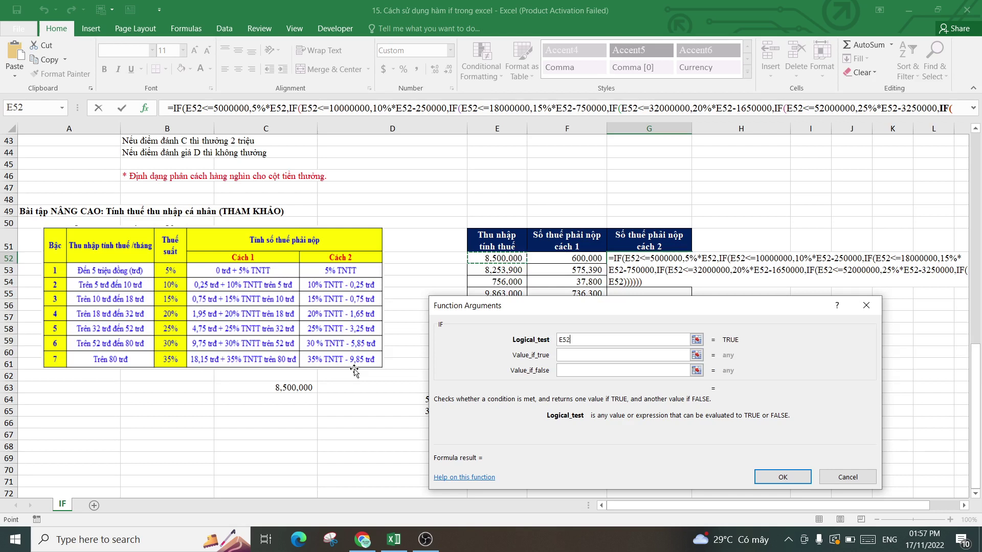
type("<=800")
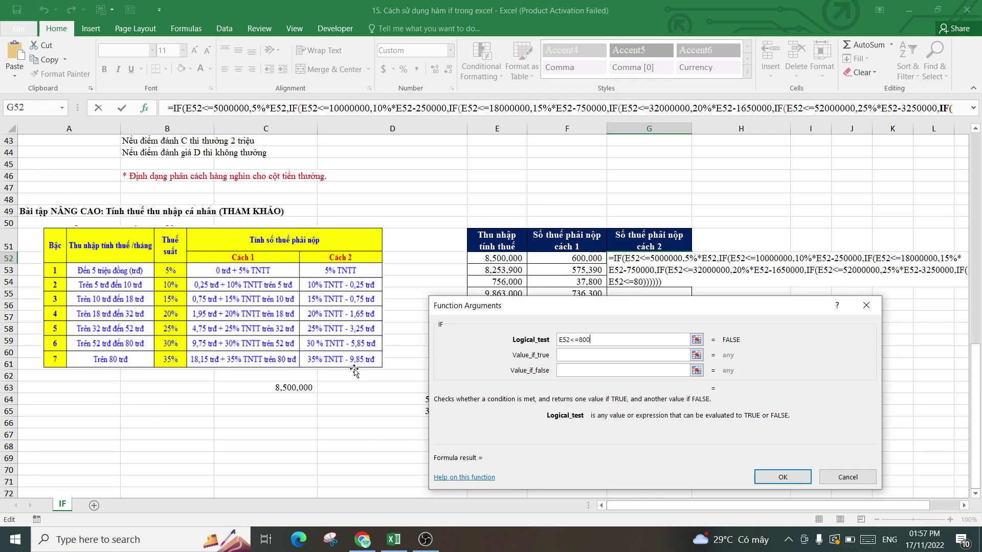
type("00000")
key("Tab")
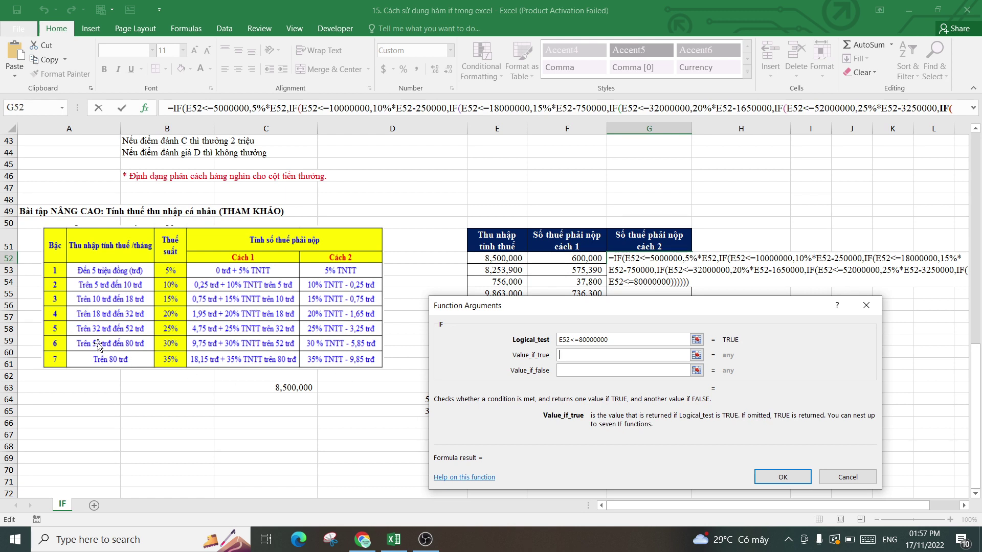
type("3")
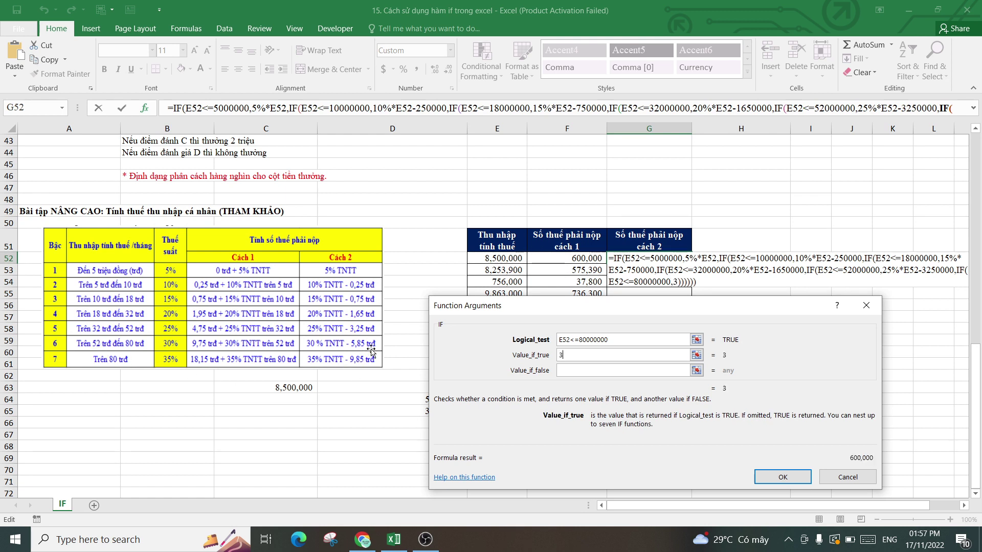
type("0%")
type("*")
left_click(498, 257)
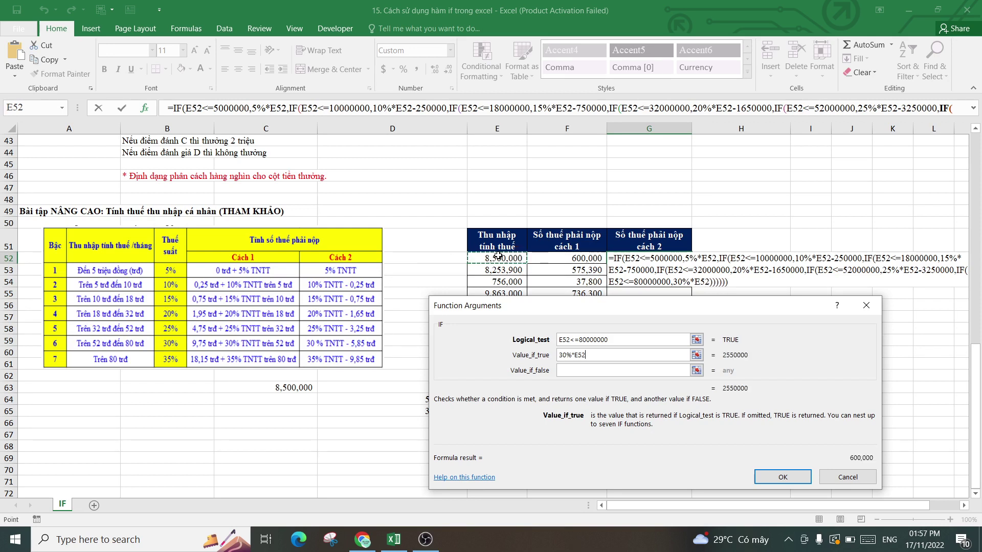
type("-")
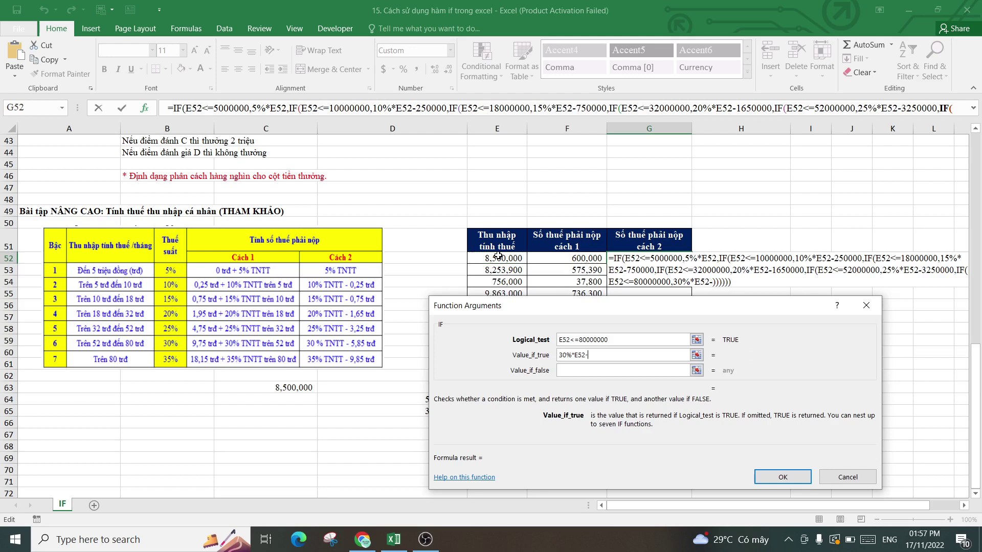
type("5")
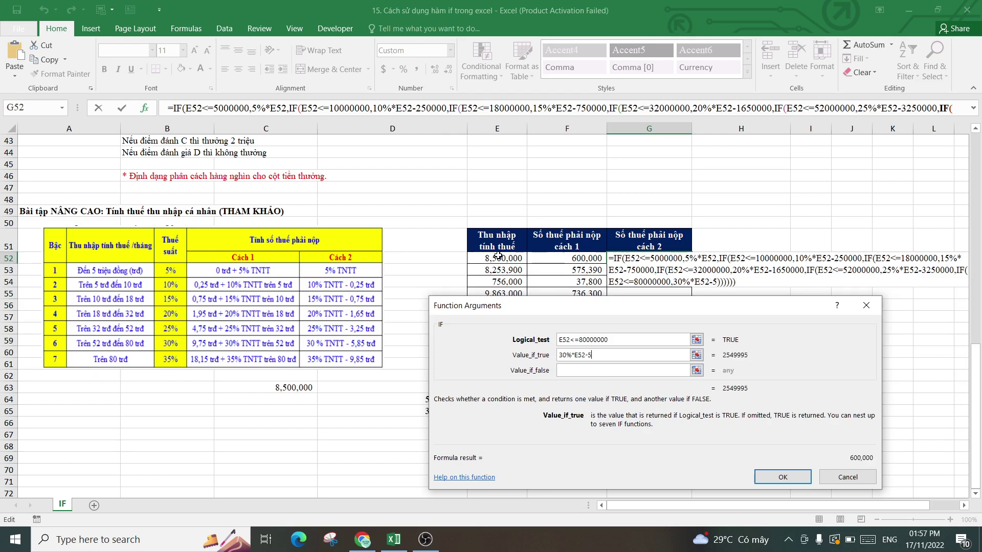
type("850000")
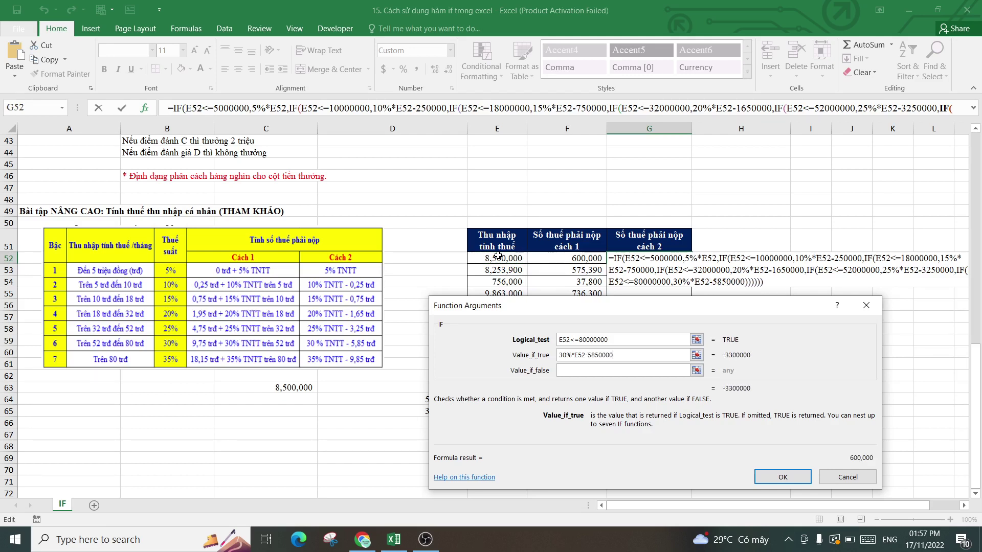
key("Tab")
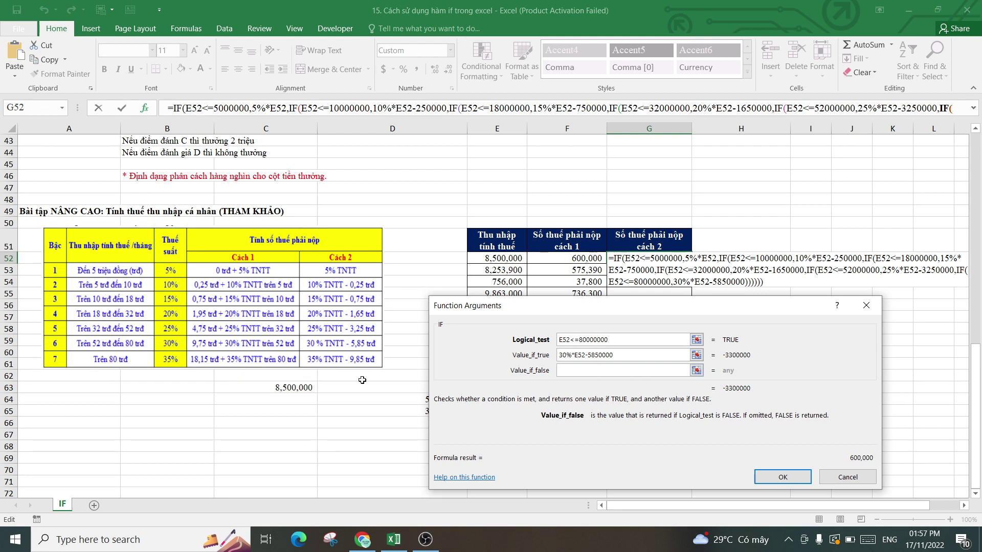
type("35")
type("%")
type("*")
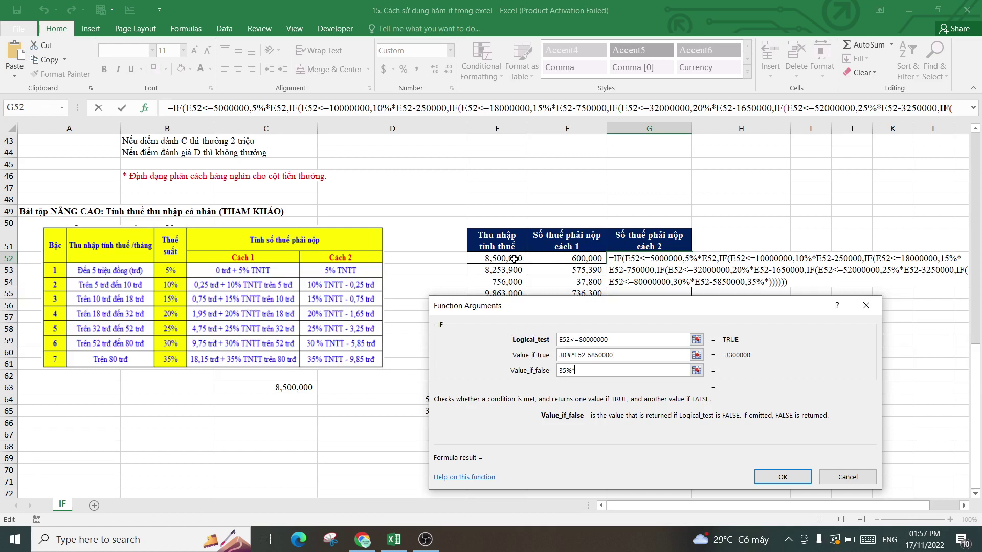
left_click(515, 259)
type("-")
type("985")
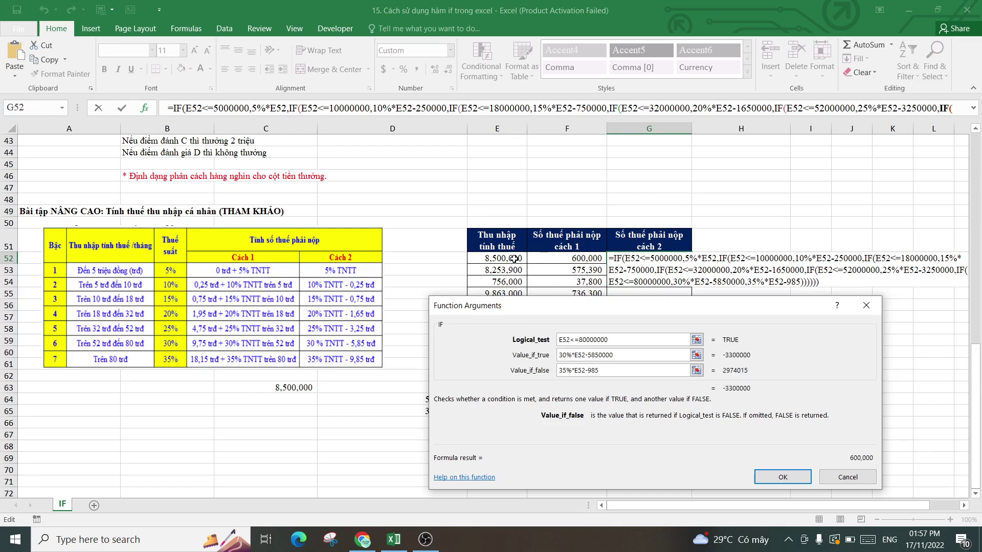
type("0000")
- Confirm the G52 formula, fill it down to G61, and check the result in G55
left_click(782, 477)
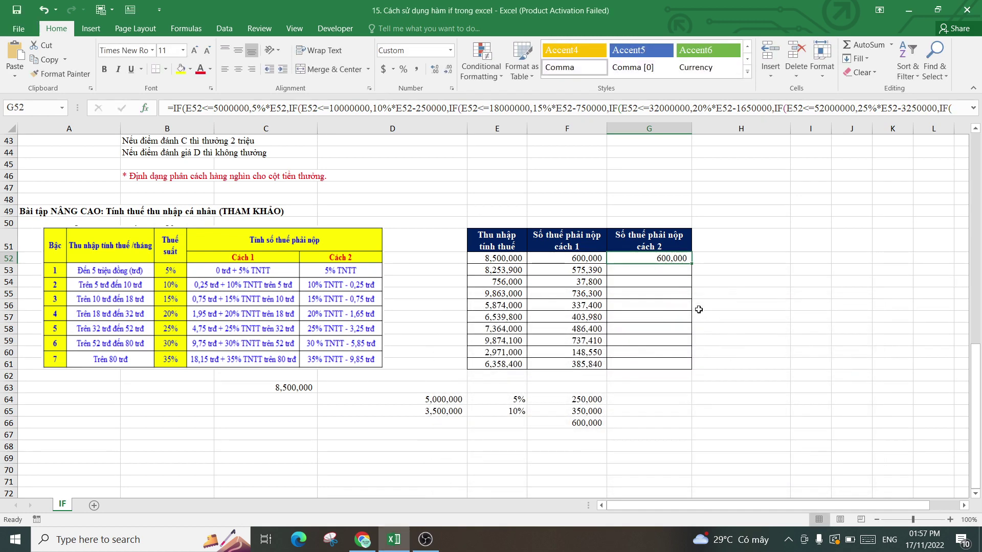
left_click_drag(692, 264, 690, 369)
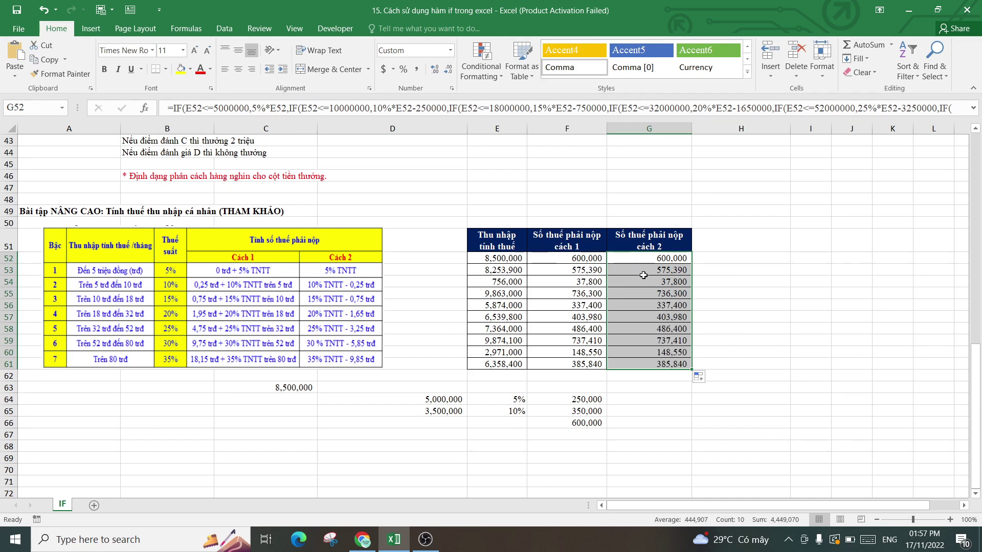
left_click(641, 293)
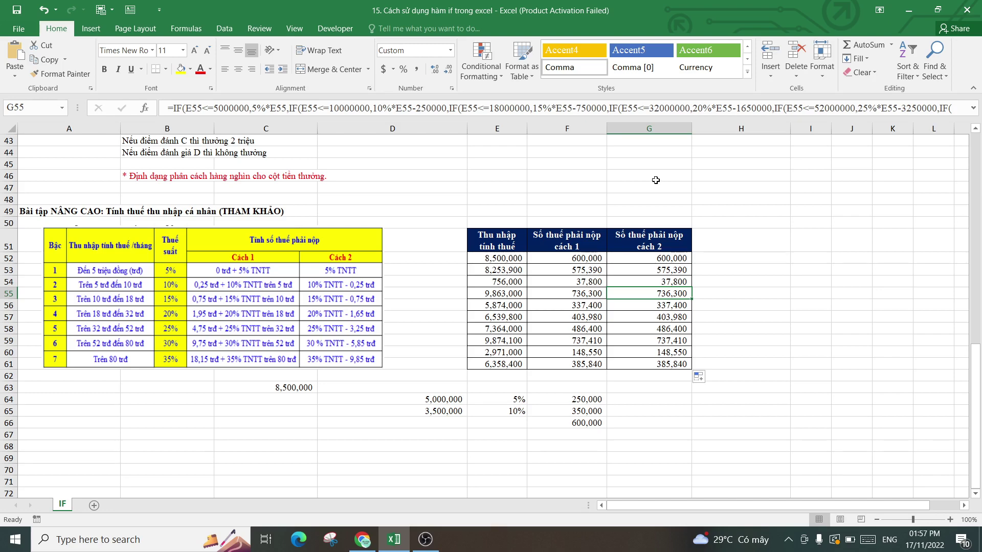
- Scroll back to the top of the sheet and select cell D14
scroll(709, 193, "up", 3)
scroll(708, 192, "up", 2)
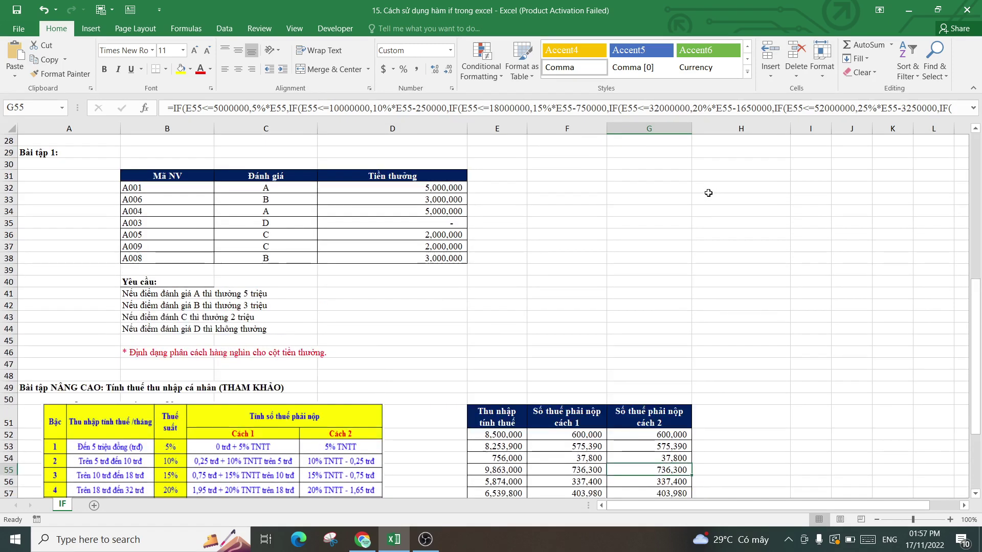
scroll(708, 193, "up", 3)
scroll(606, 261, "up", 4)
scroll(460, 281, "up", 2)
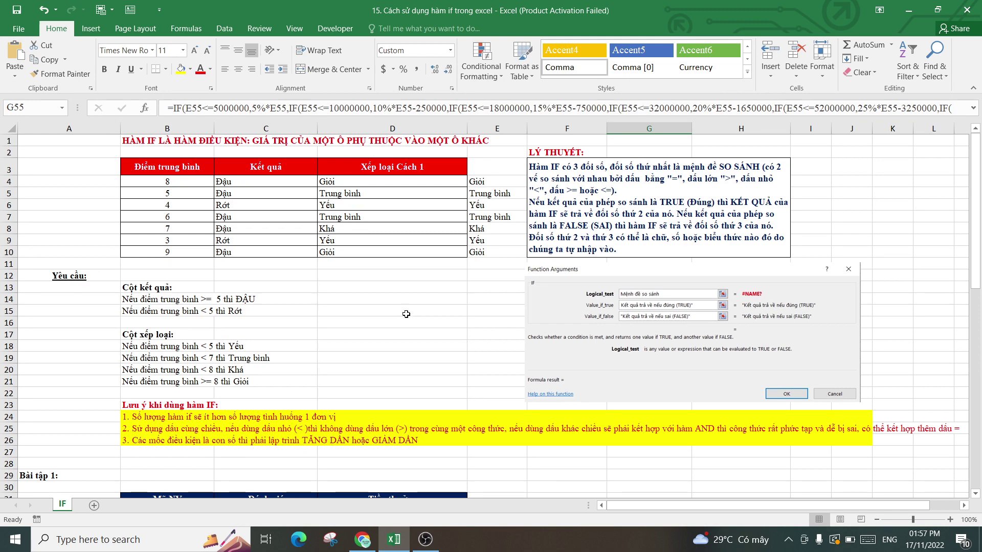
left_click(407, 301)
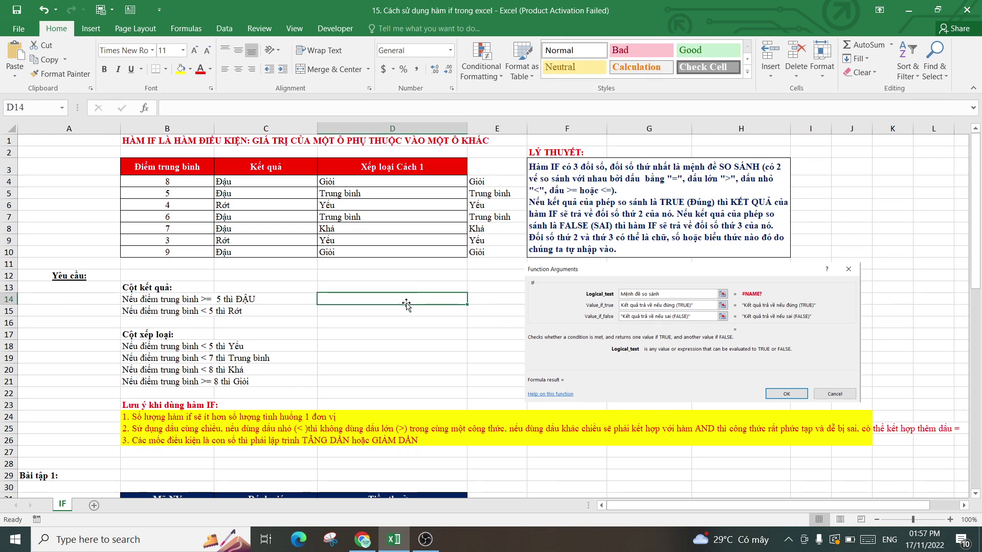